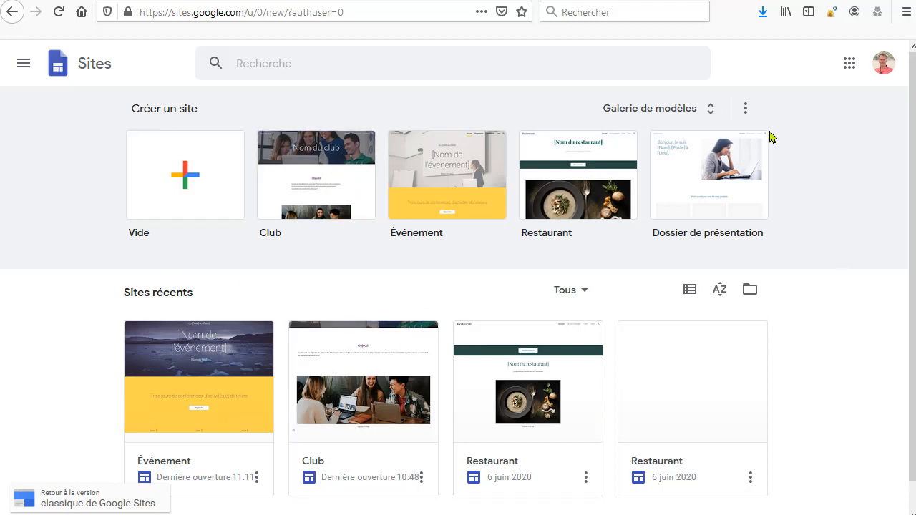
Step: Create a new site from the Club template in the template gallery
left_click(712, 113)
scroll(615, 309, "down", 2)
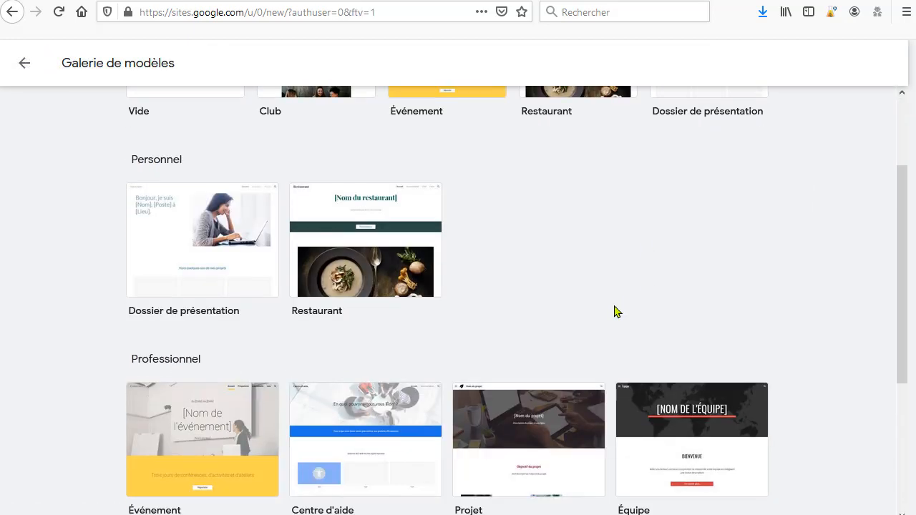
scroll(616, 309, "down", 3)
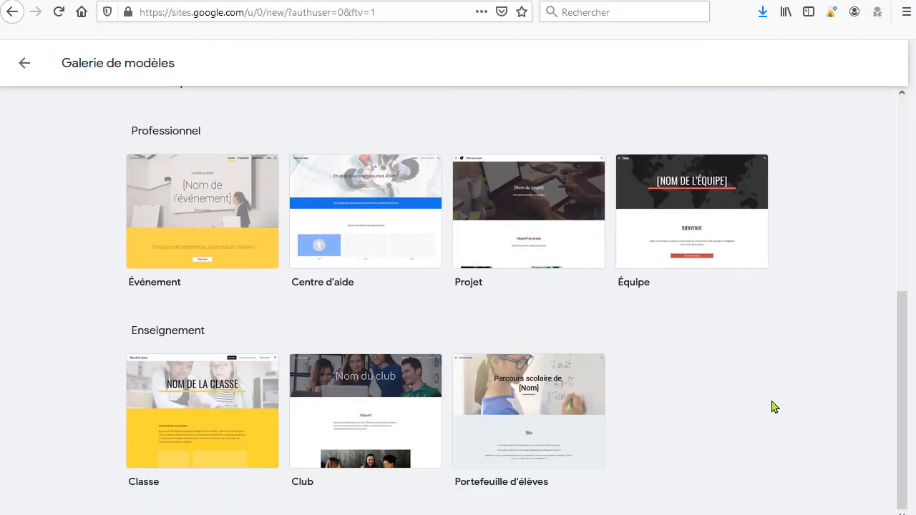
scroll(772, 406, "up", 5)
scroll(776, 399, "down", 3)
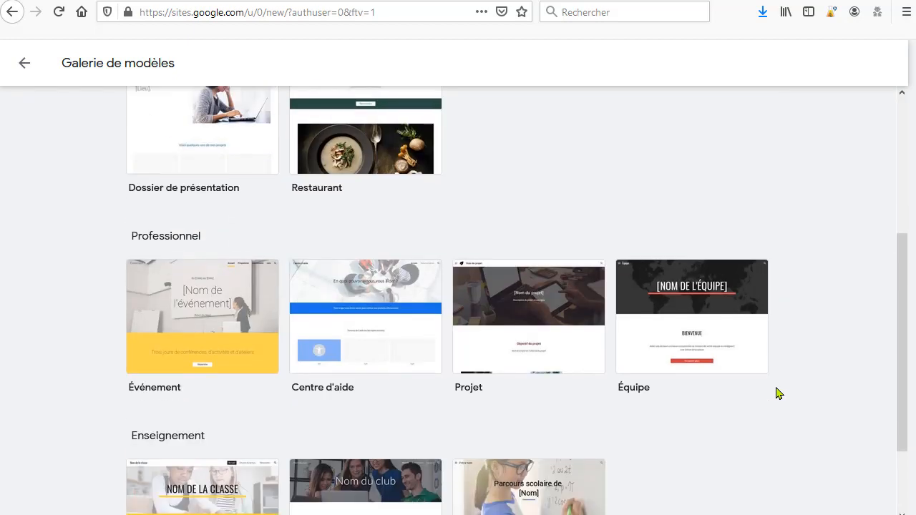
scroll(777, 394, "down", 2)
scroll(481, 299, "up", 5)
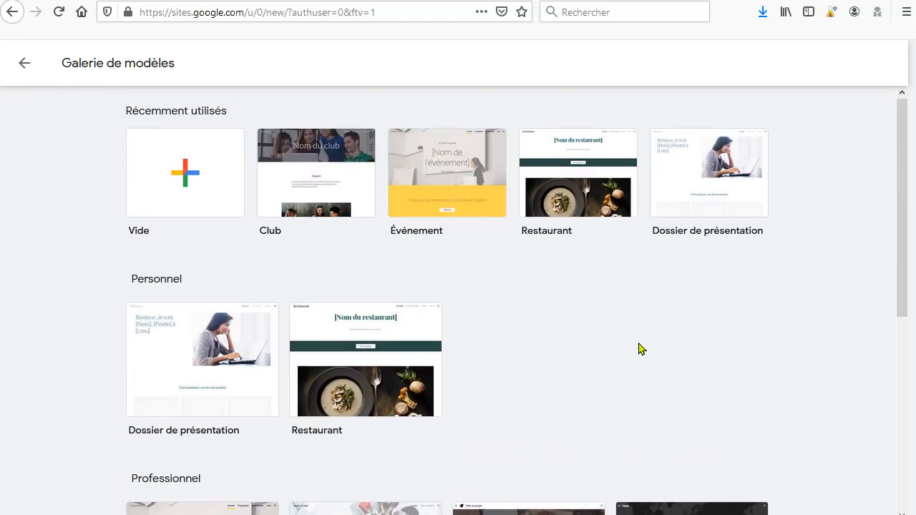
scroll(716, 355, "down", 3)
scroll(830, 370, "up", 3)
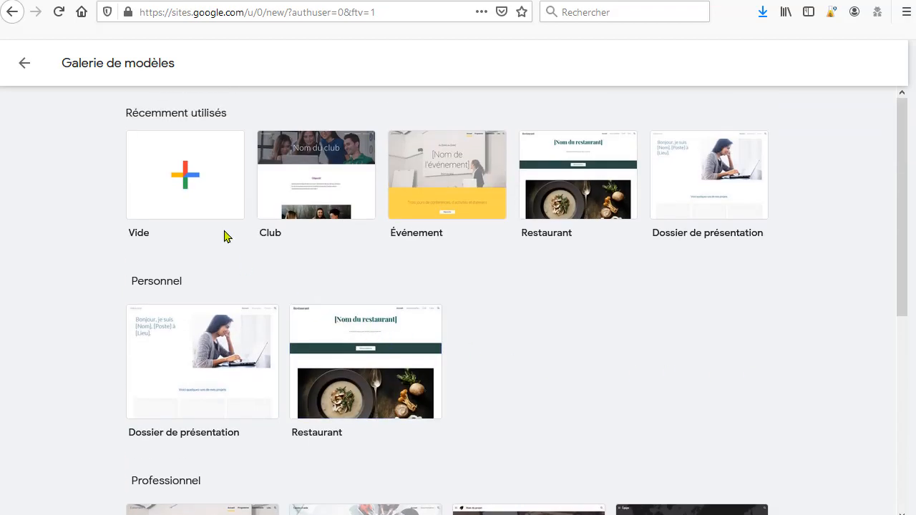
left_click(321, 180)
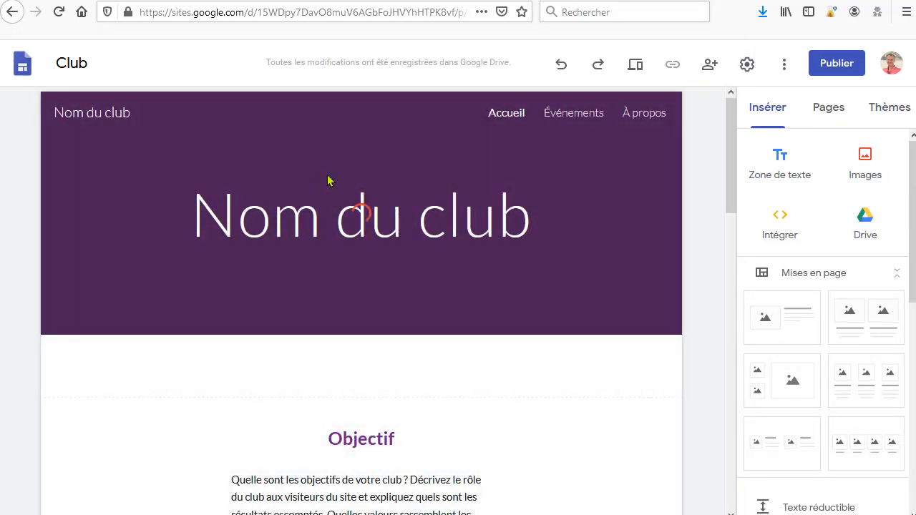
Step: Replace the header image with the gallery photo of a blue notebook and pen
scroll(707, 293, "down", 10)
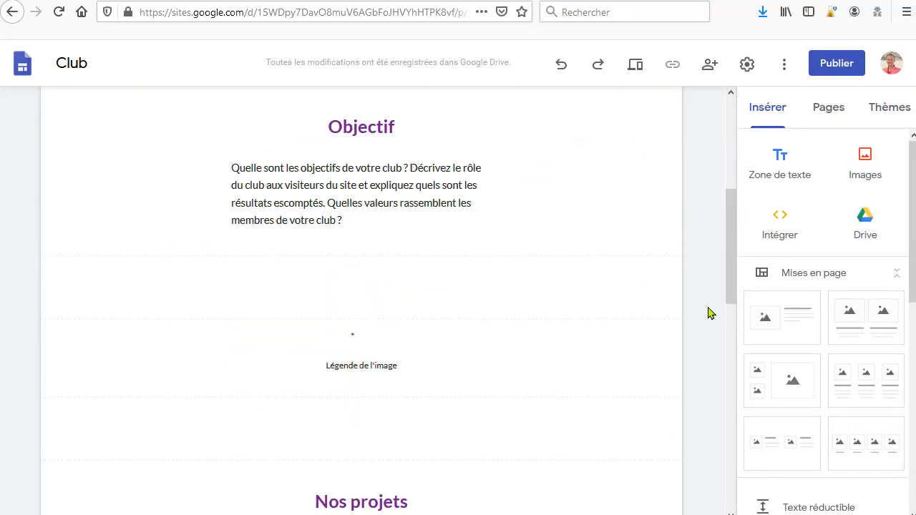
scroll(707, 313, "down", 2)
scroll(707, 313, "up", 12)
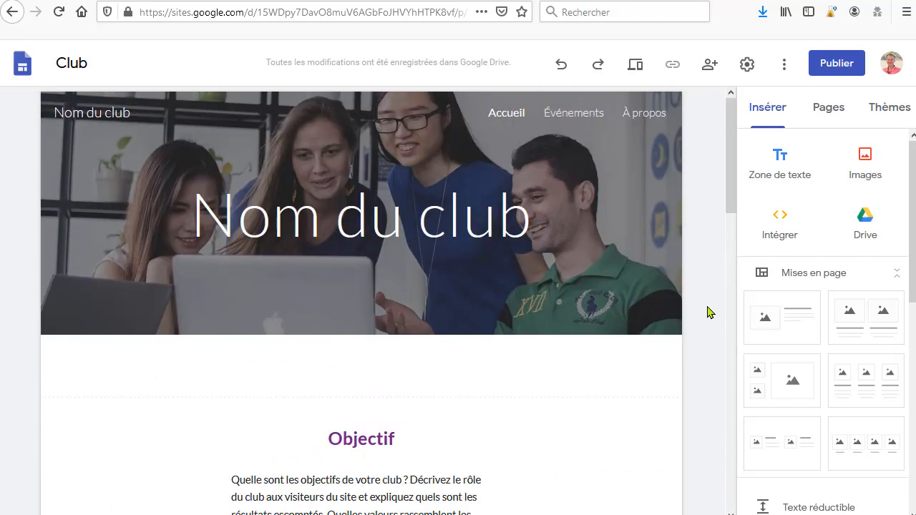
mouse_move(614, 200)
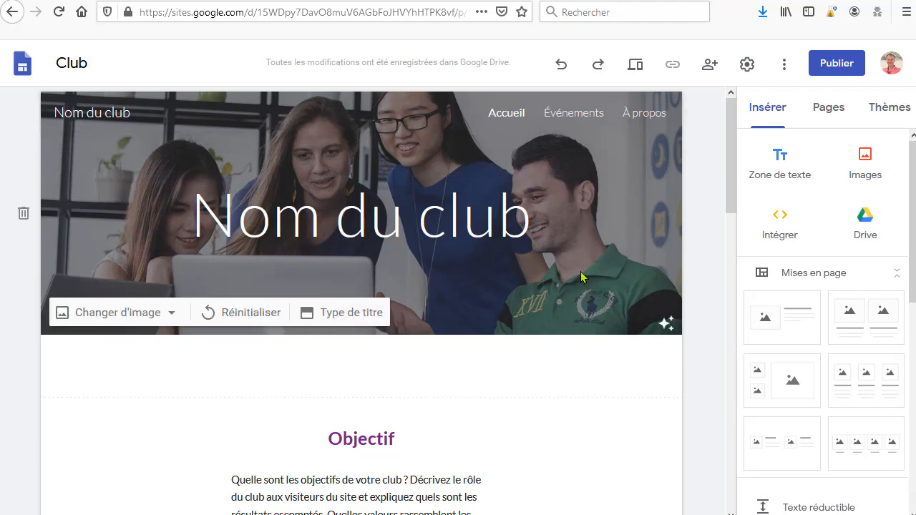
left_click(151, 320)
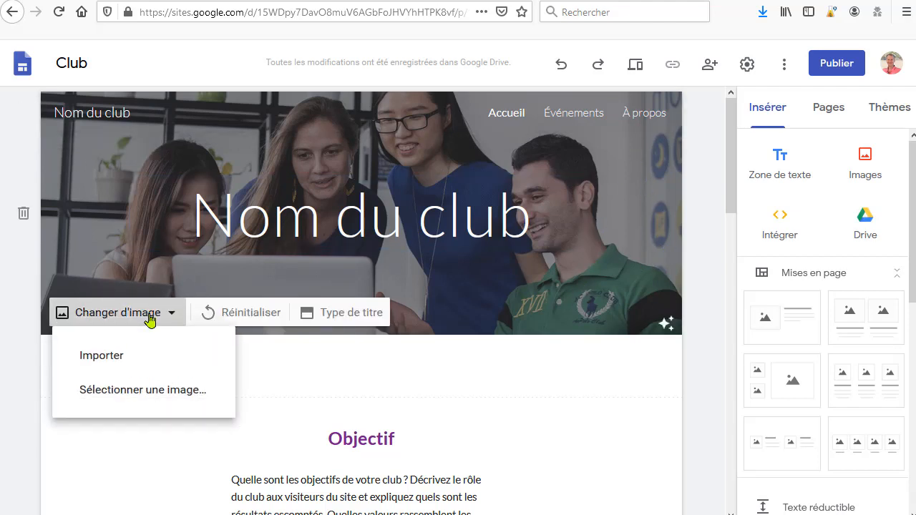
left_click(158, 392)
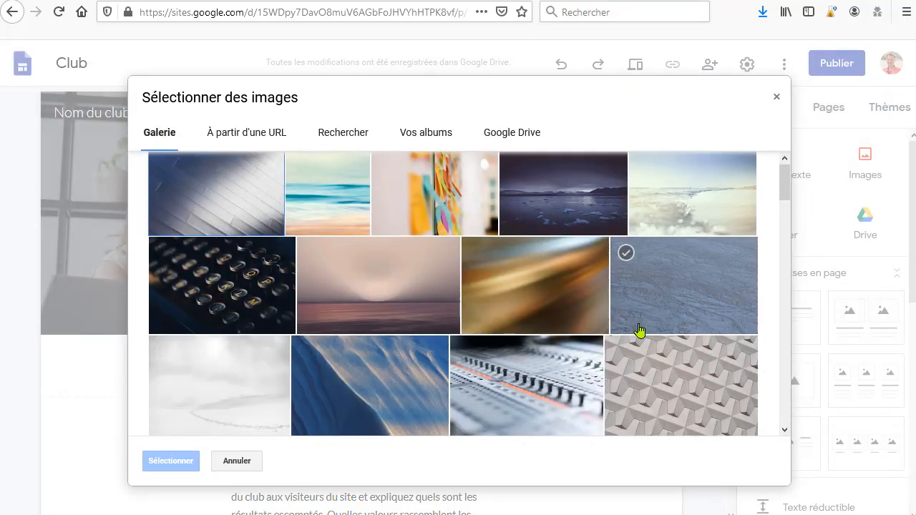
scroll(639, 330, "down", 8)
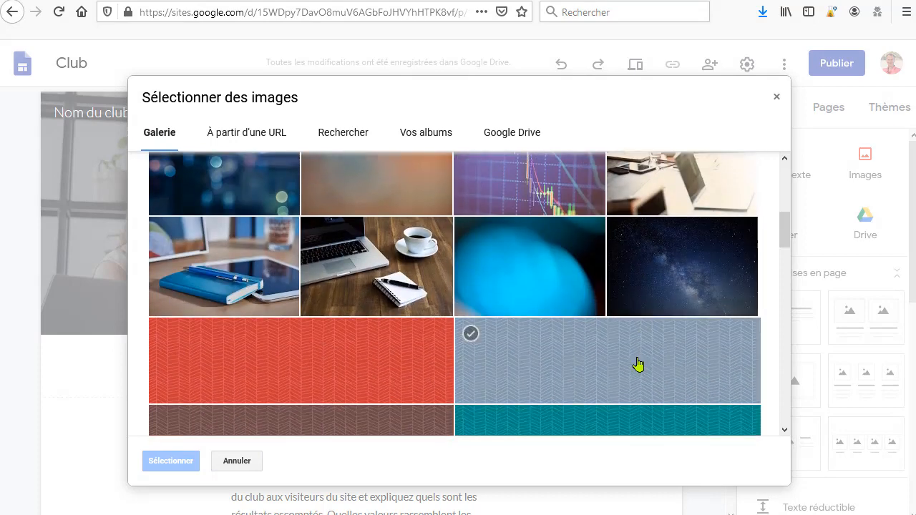
scroll(639, 365, "up", 2)
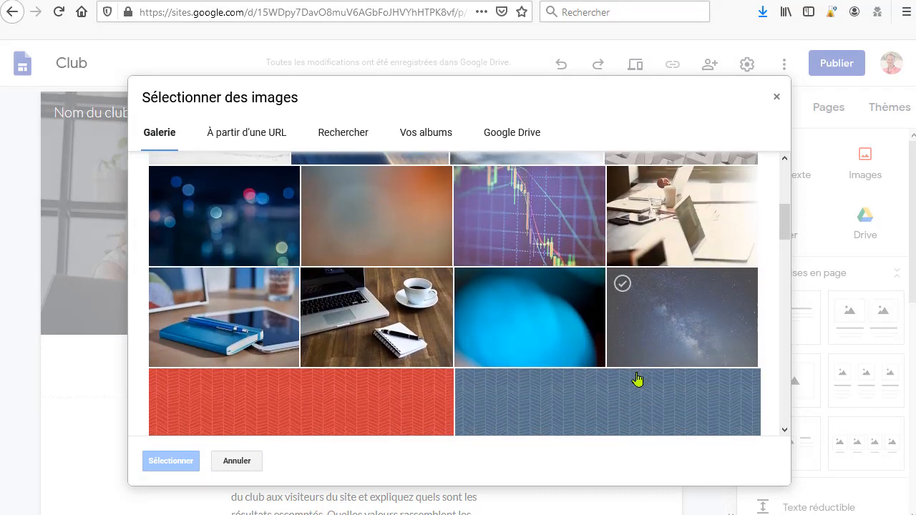
scroll(636, 379, "down", 1)
left_click(250, 265)
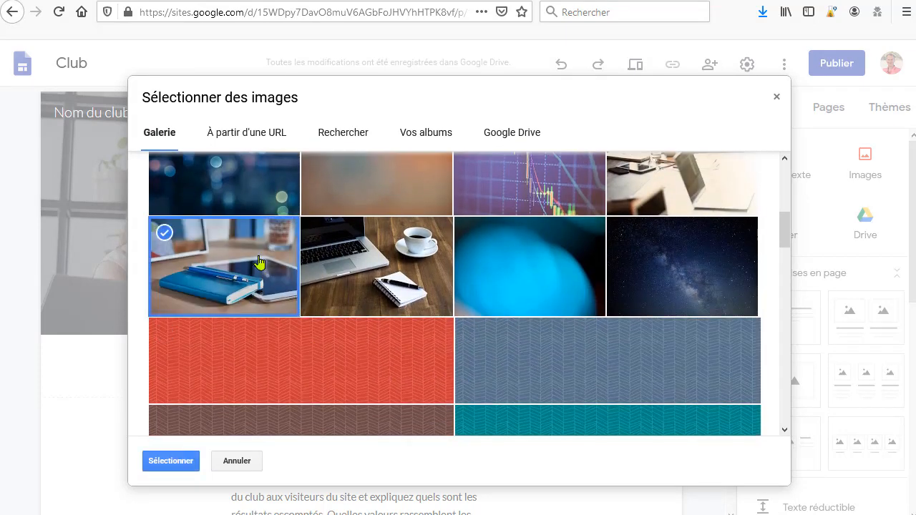
left_click(170, 461)
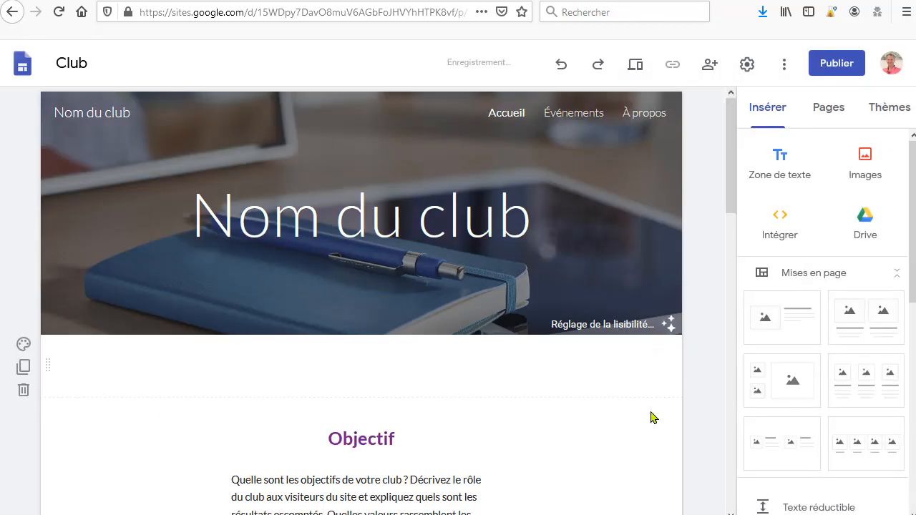
Step: Replace the header image with the dark bokeh lights photo from the gallery
mouse_move(231, 303)
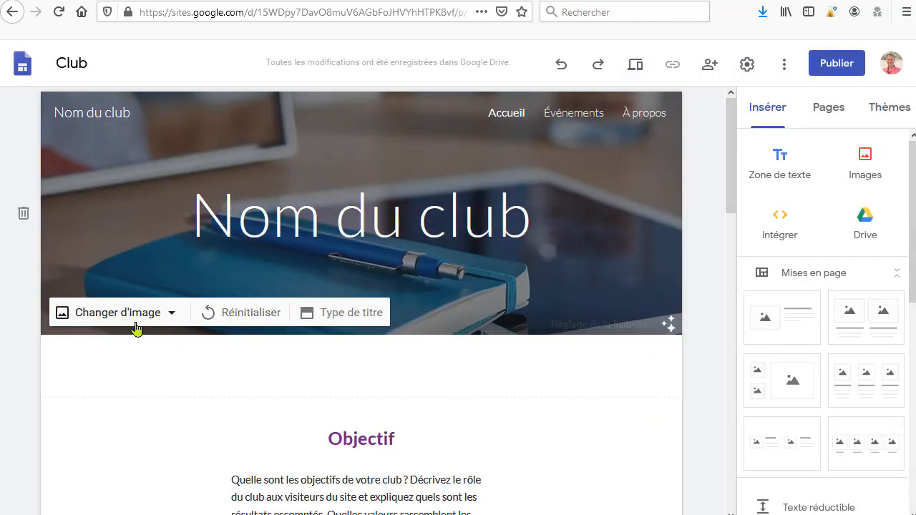
left_click(129, 327)
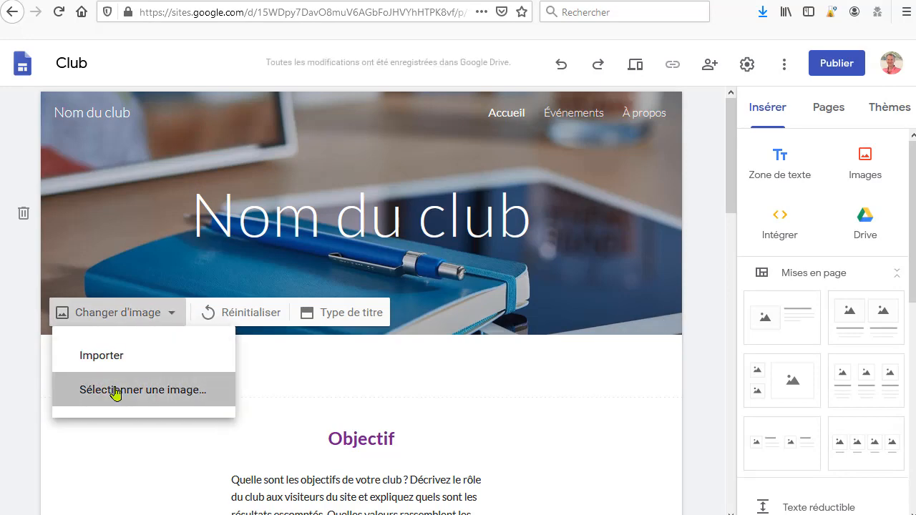
left_click(114, 390)
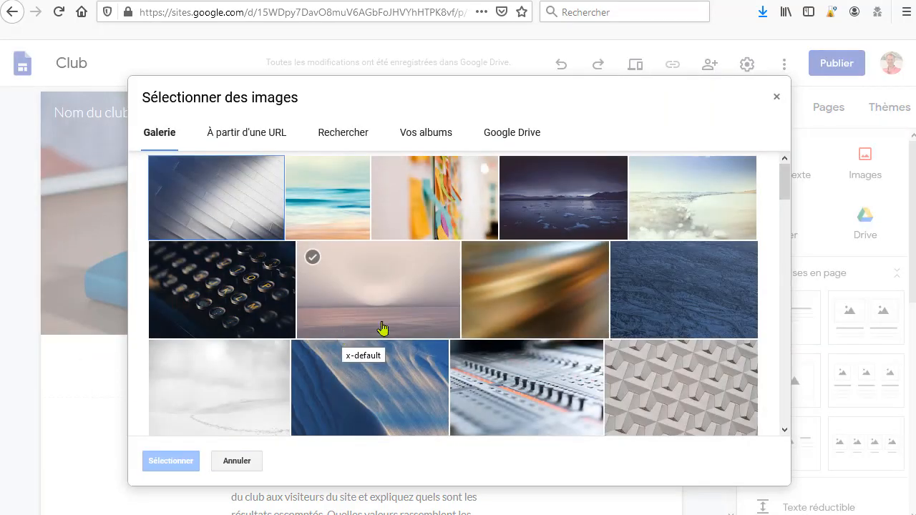
scroll(479, 307, "down", 5)
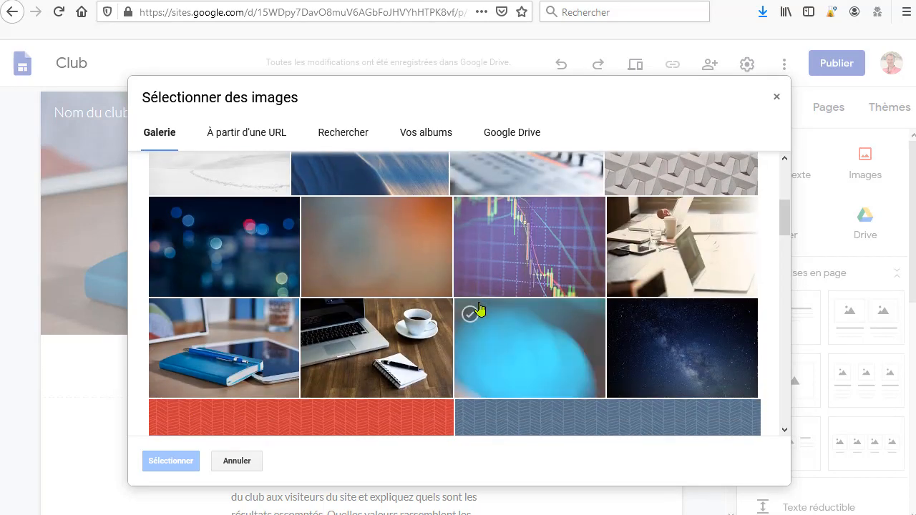
scroll(246, 251, "down", 10)
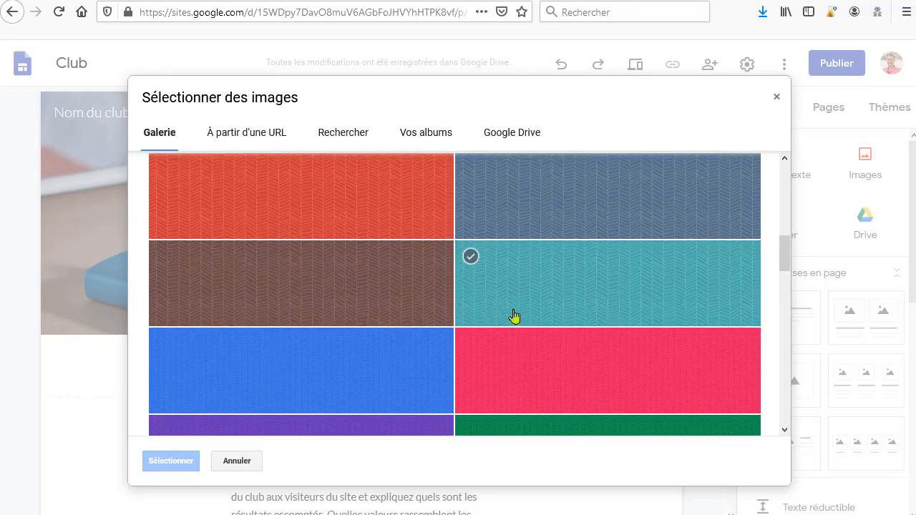
scroll(629, 344, "down", 15)
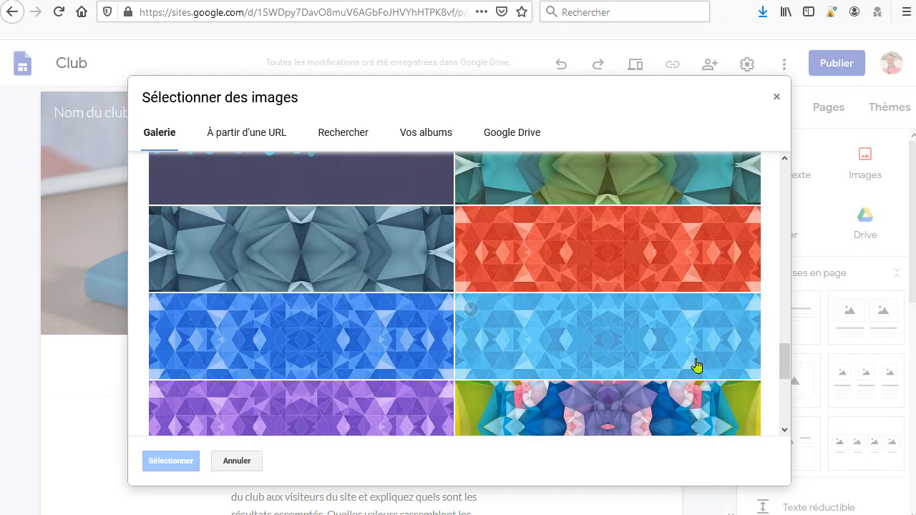
scroll(706, 382, "up", 20)
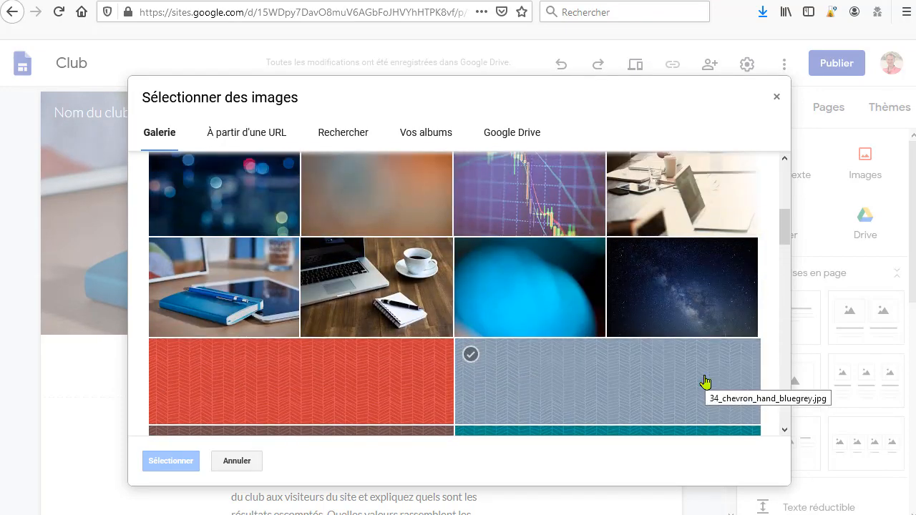
scroll(450, 319, "up", 3)
left_click(211, 263)
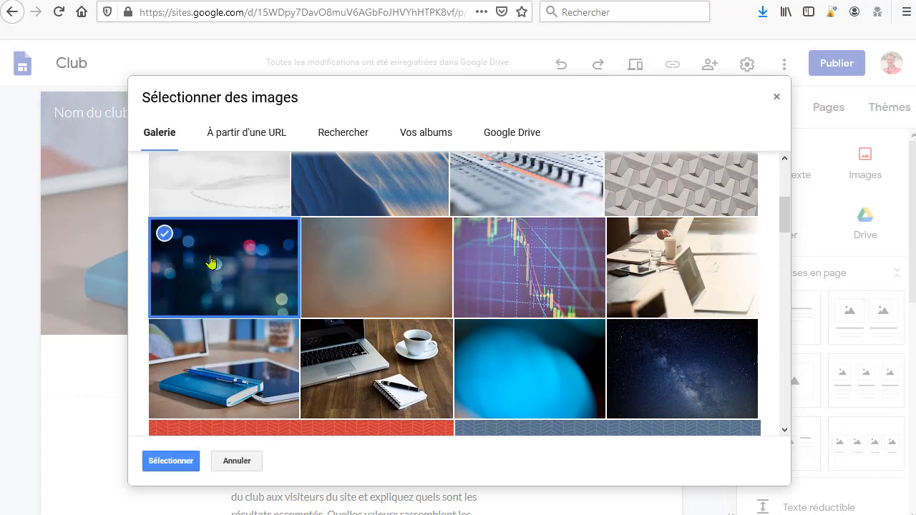
left_click(181, 463)
Step: Set the header image back to the blue notebook and pen photo from the gallery
mouse_move(366, 129)
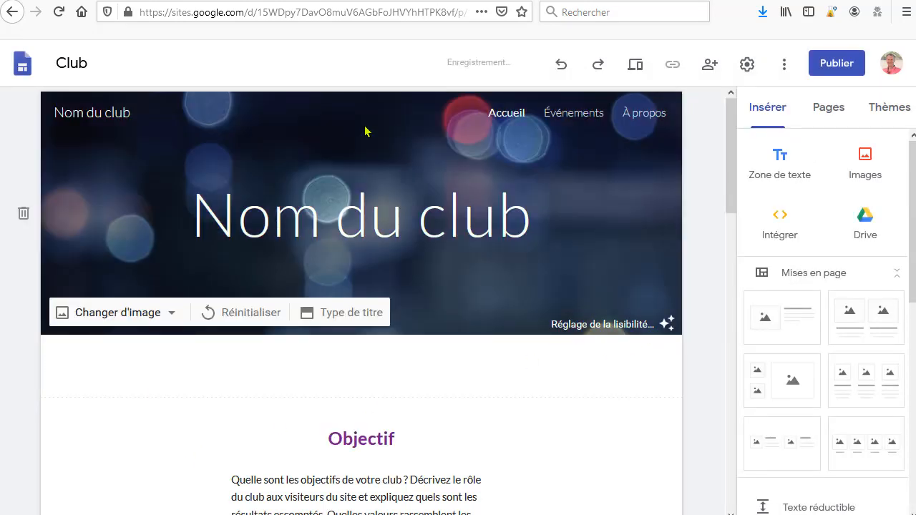
left_click(125, 313)
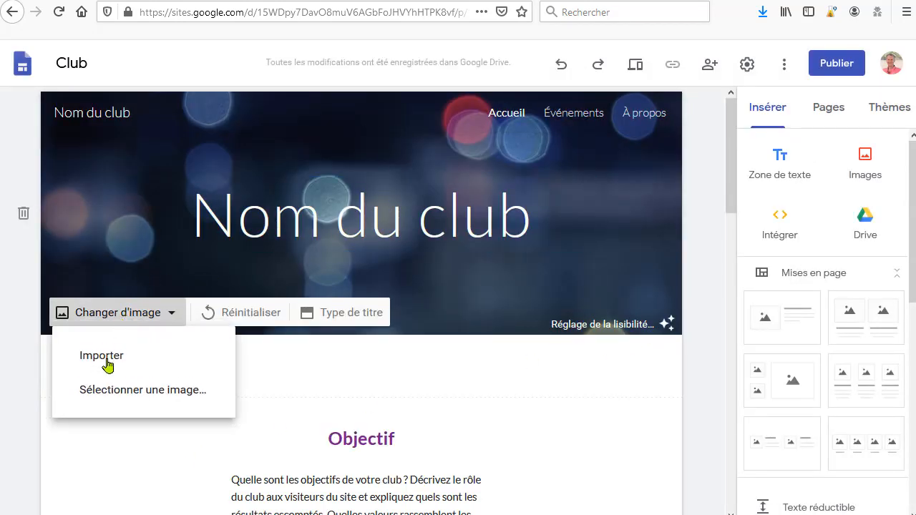
left_click(121, 396)
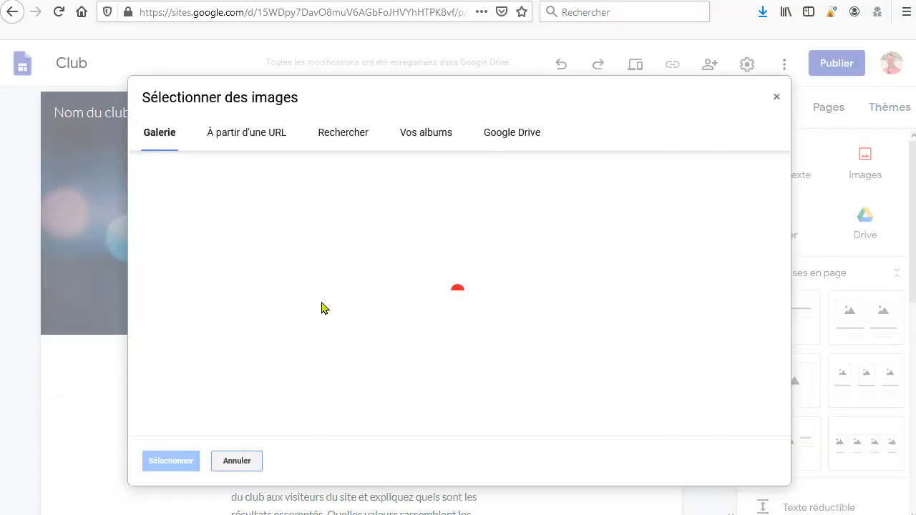
scroll(260, 365, "down", 3)
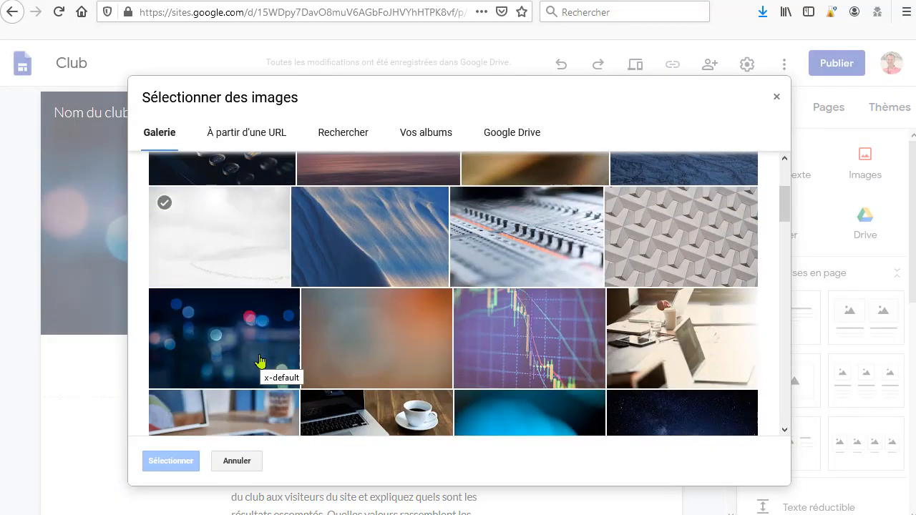
scroll(260, 370, "down", 3)
left_click(224, 272)
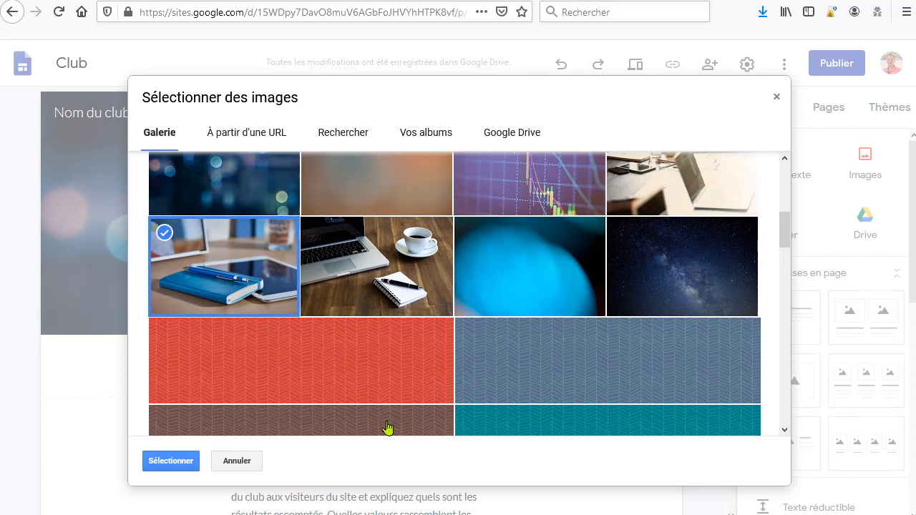
left_click(181, 463)
left_click(462, 223)
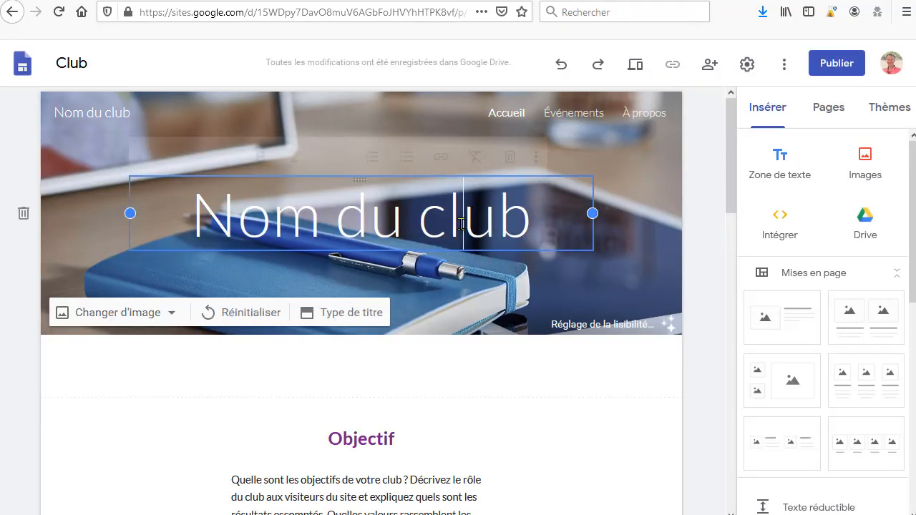
left_click_drag(531, 222, 88, 201)
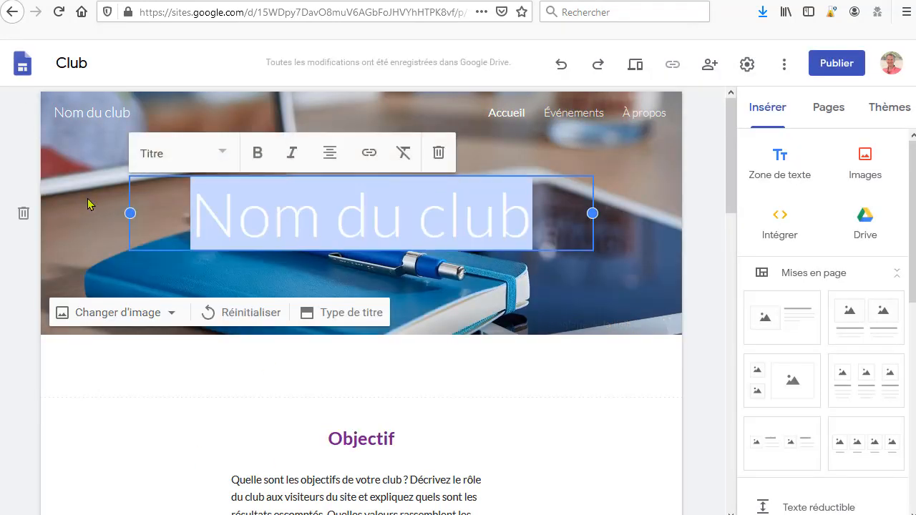
left_click(88, 198)
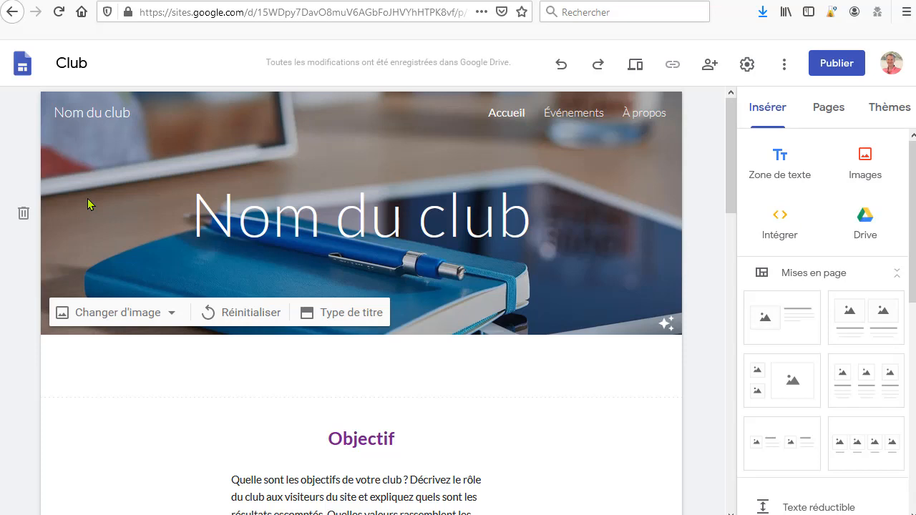
Step: Replace the header title text with "Mon super produit"
left_click(155, 205)
double_click(250, 227)
key("Left")
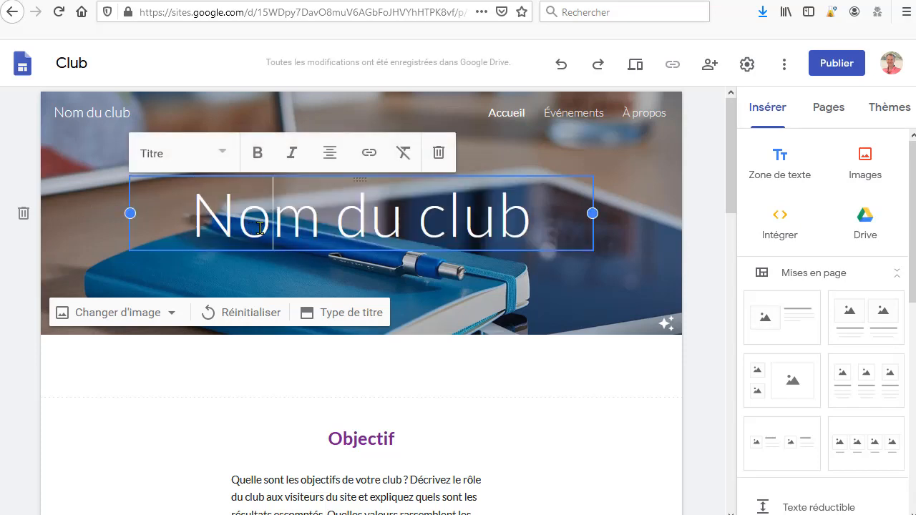
left_click_drag(538, 215, 167, 219)
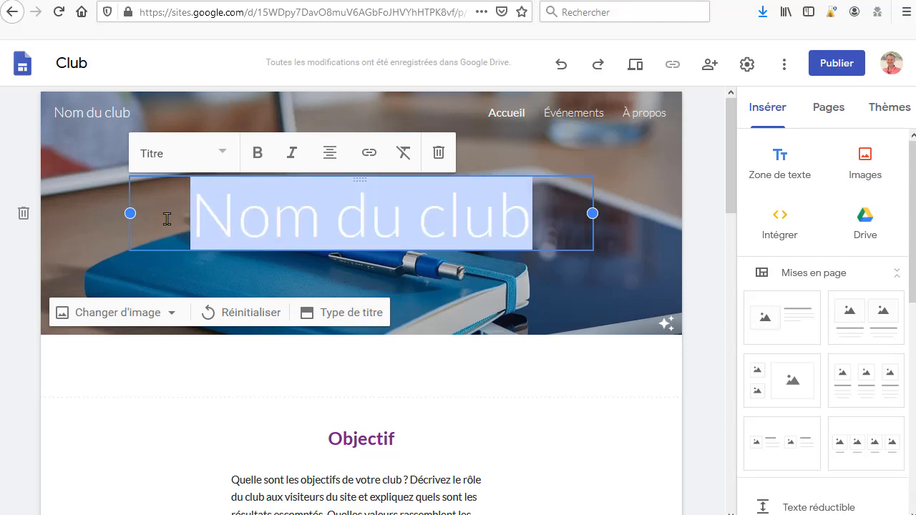
type("Mon ")
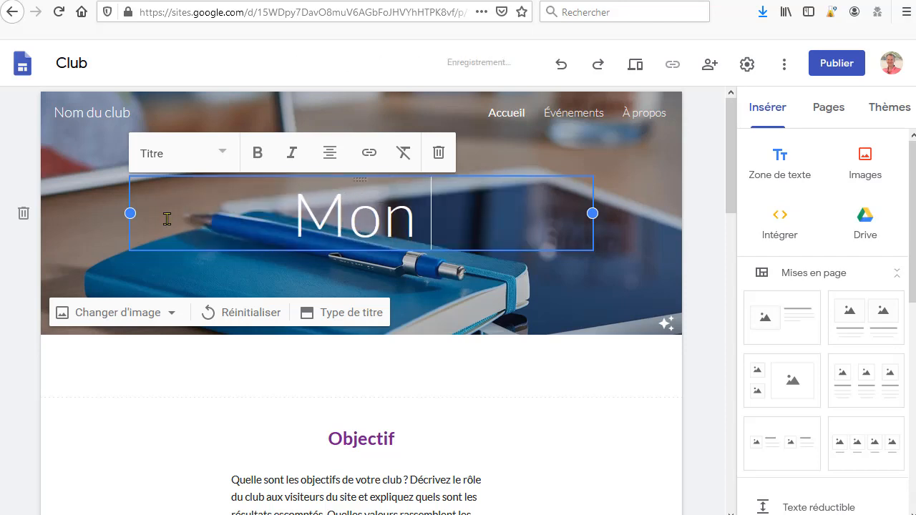
type("s")
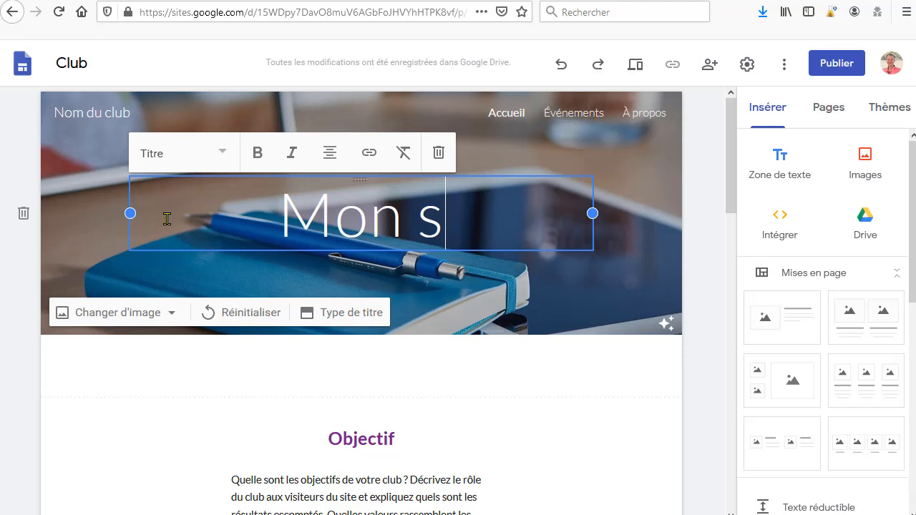
type("uper produit")
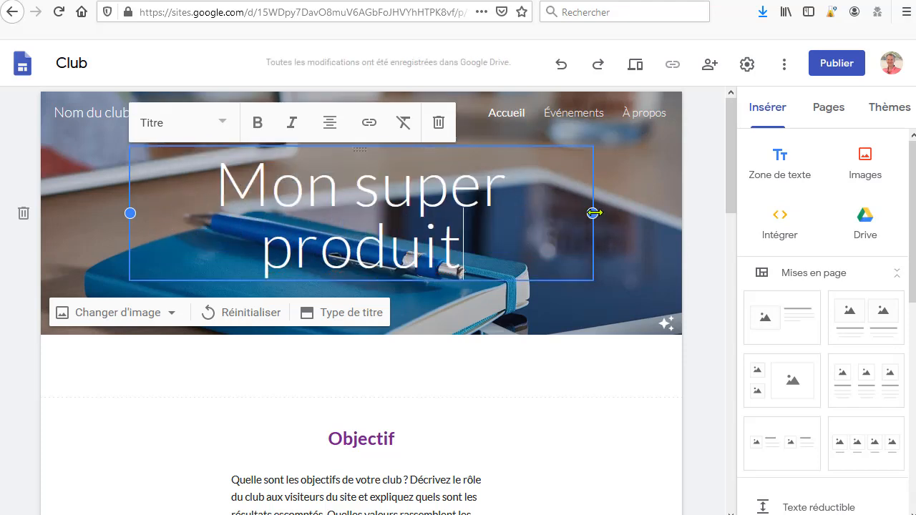
Step: Widen the title text box to span nearly the full width of the header
left_click_drag(592, 213, 654, 213)
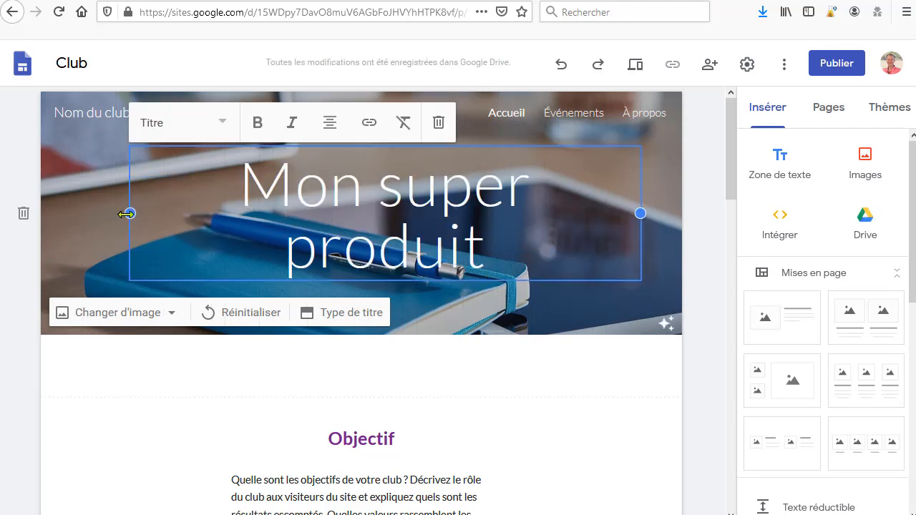
left_click_drag(127, 213, 72, 213)
left_click(419, 239)
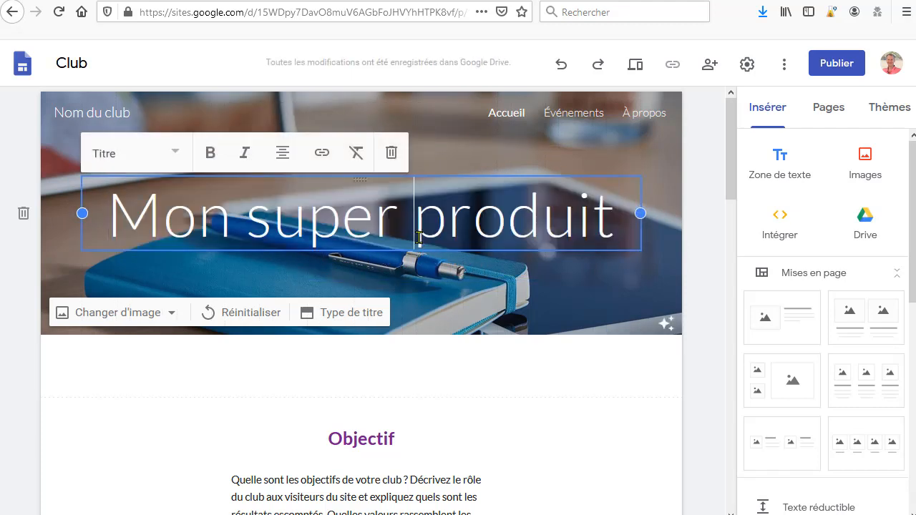
Step: Make the whole header title bold
left_click_drag(610, 223, 107, 224)
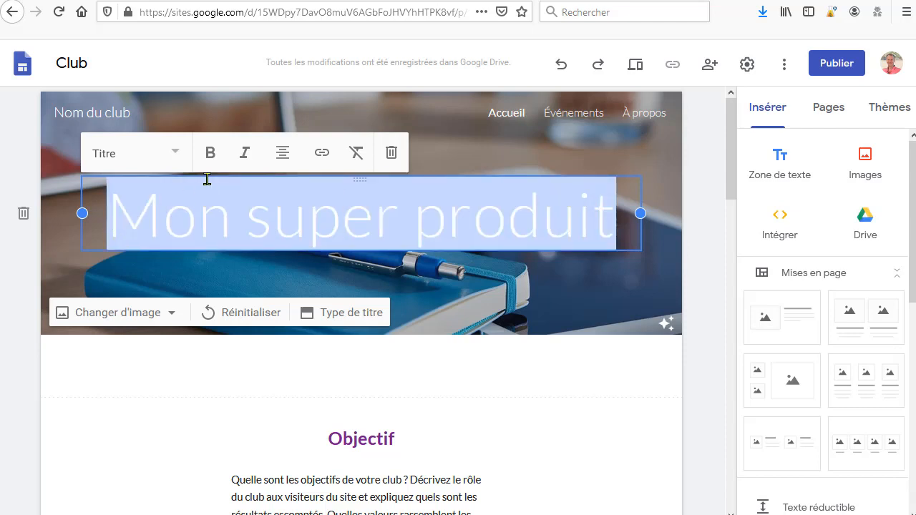
left_click(211, 153)
left_click(272, 204)
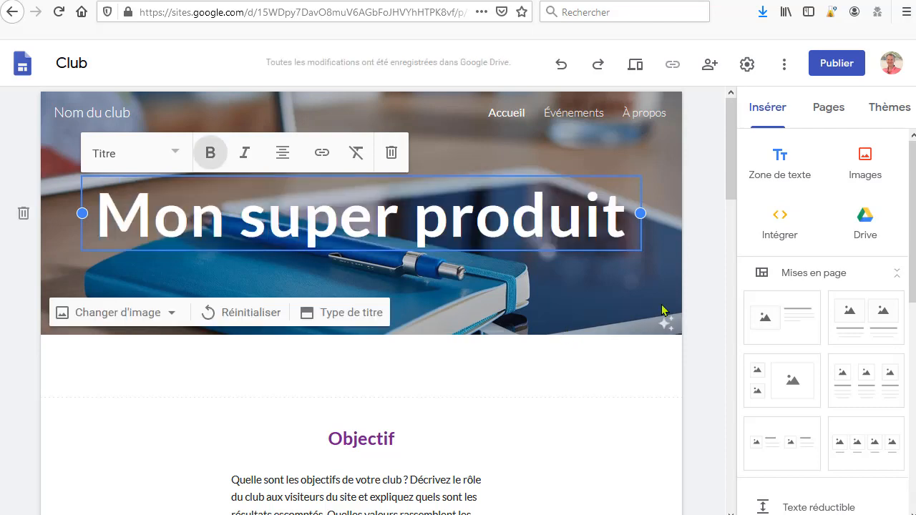
left_click(706, 289)
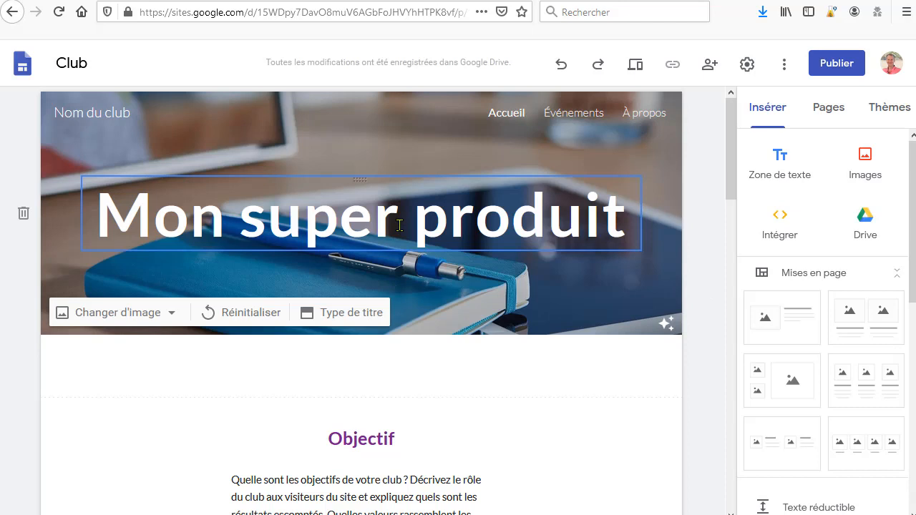
left_click(270, 237)
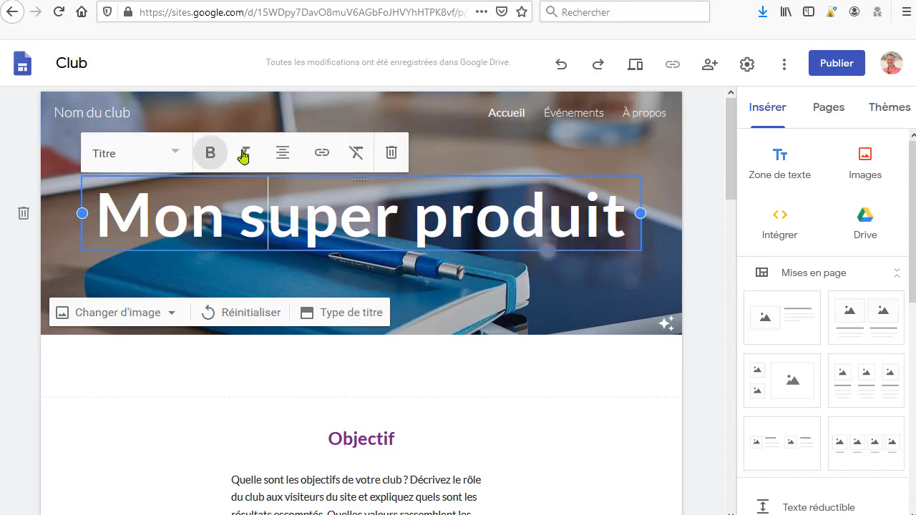
left_click(365, 220)
left_click_drag(616, 222, 43, 222)
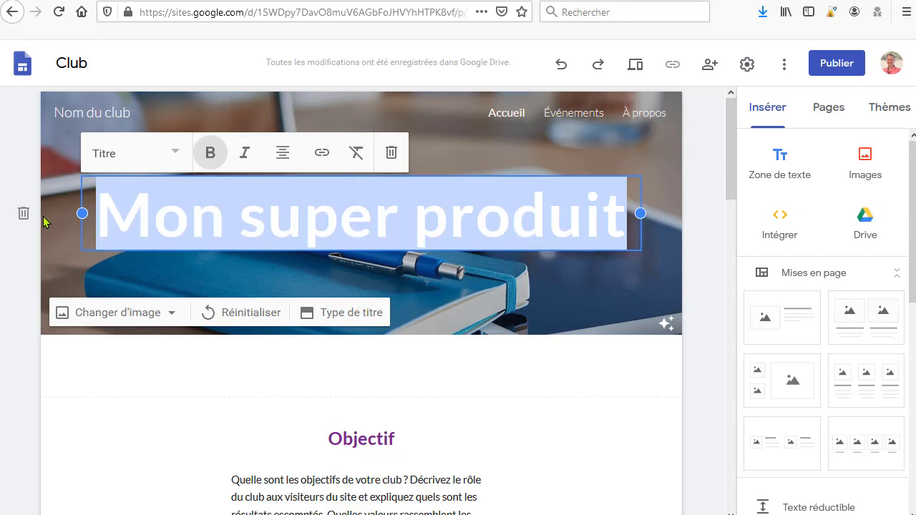
left_click(245, 154)
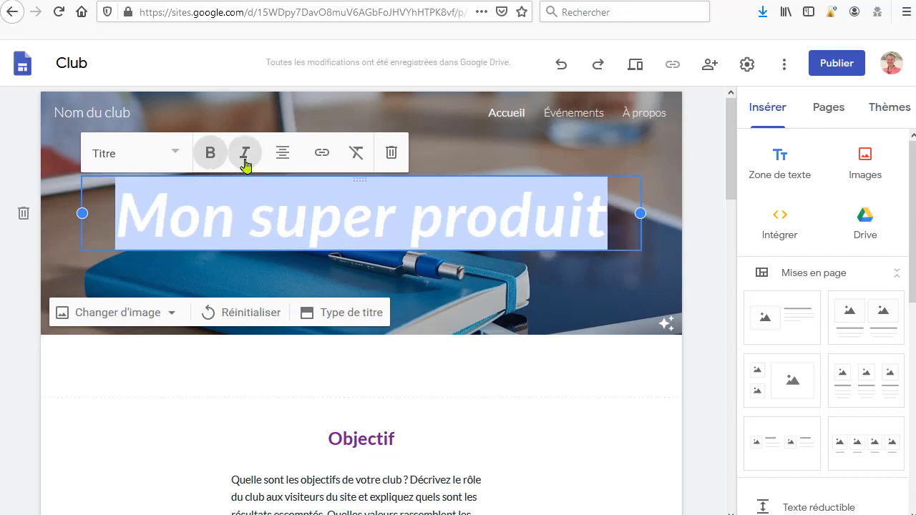
left_click(244, 157)
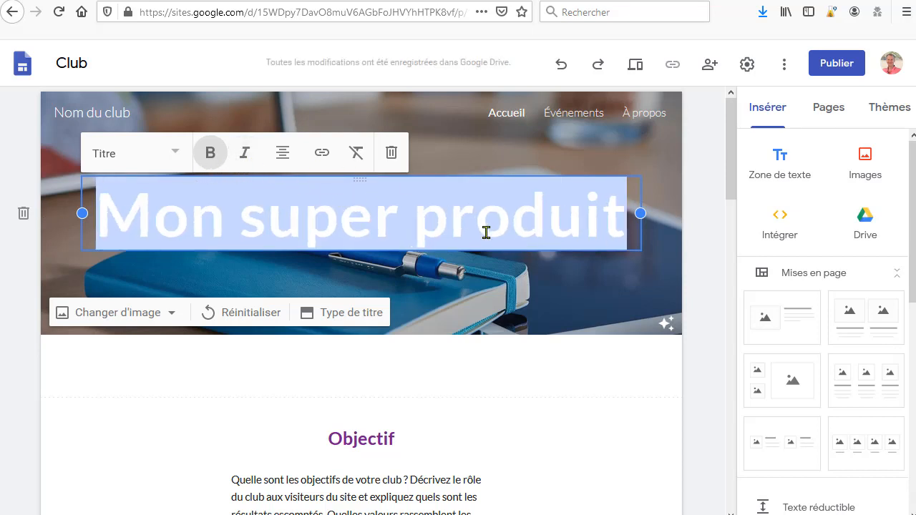
left_click(172, 153)
left_click(123, 236)
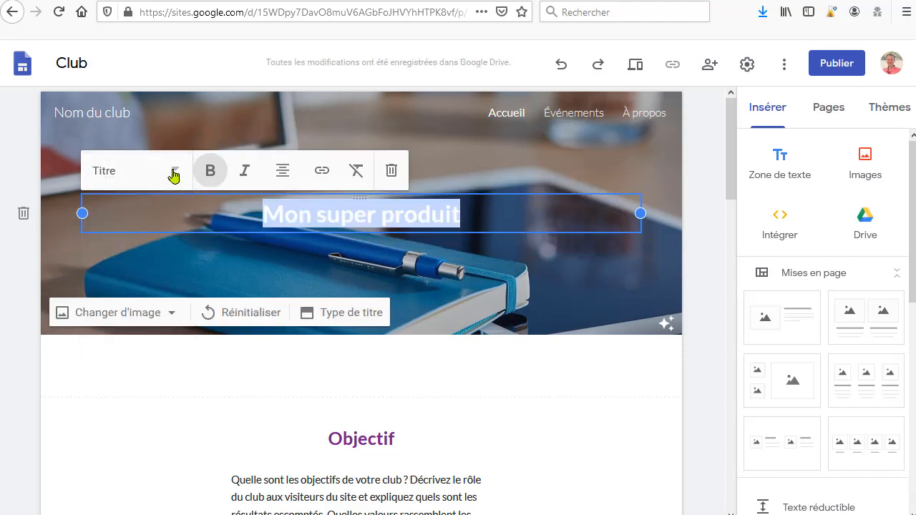
left_click(174, 171)
left_click(133, 185)
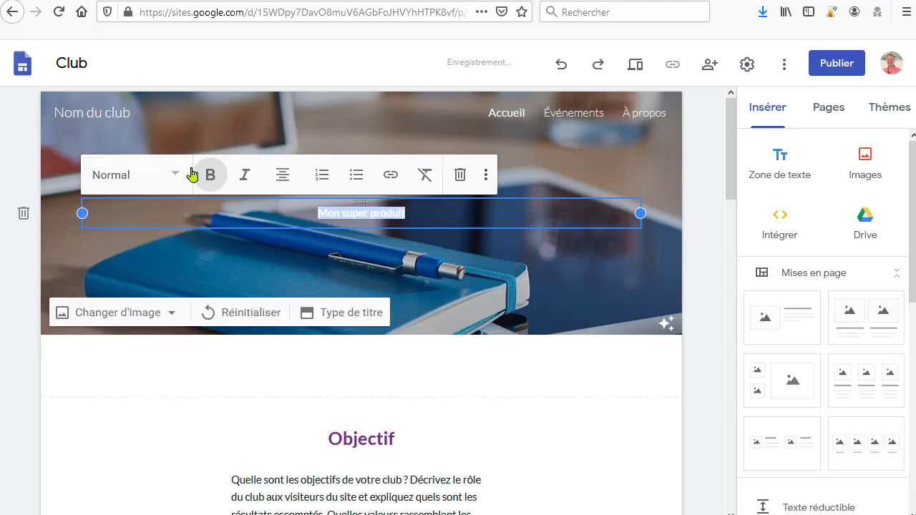
left_click(179, 178)
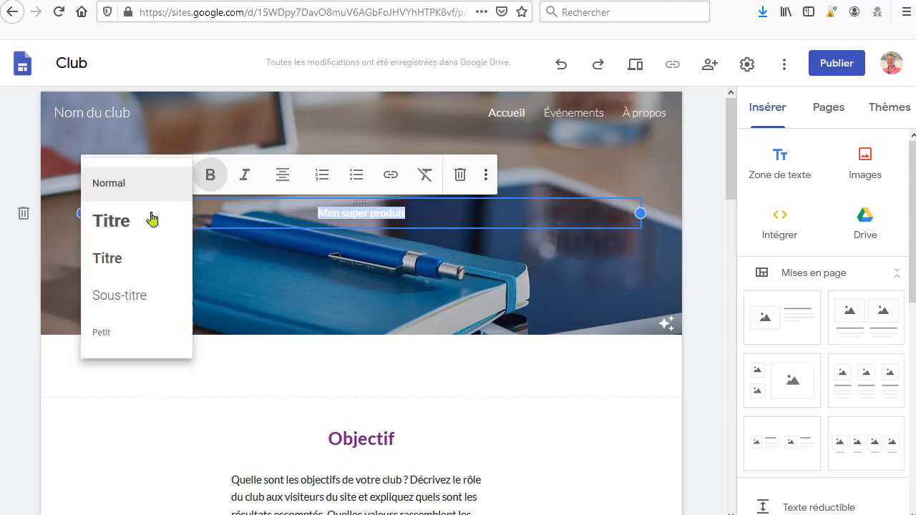
left_click(134, 299)
left_click(172, 179)
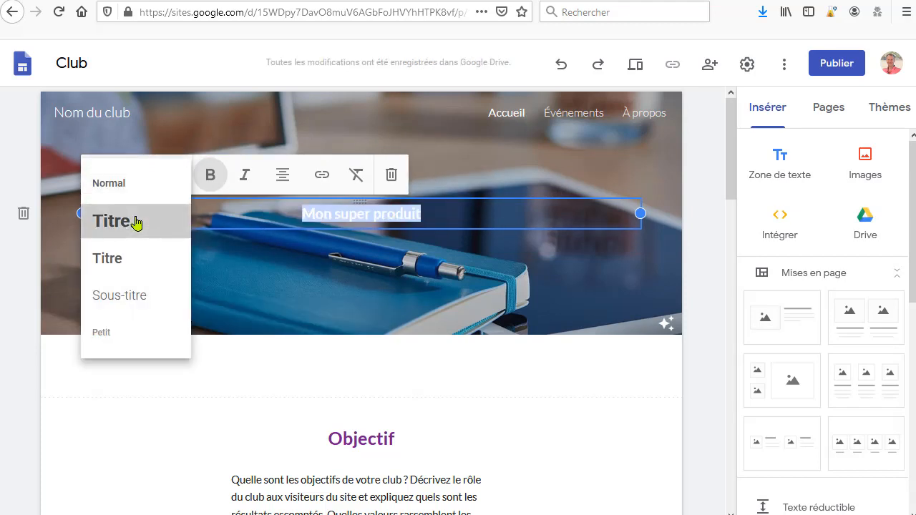
left_click(136, 220)
left_click(709, 270)
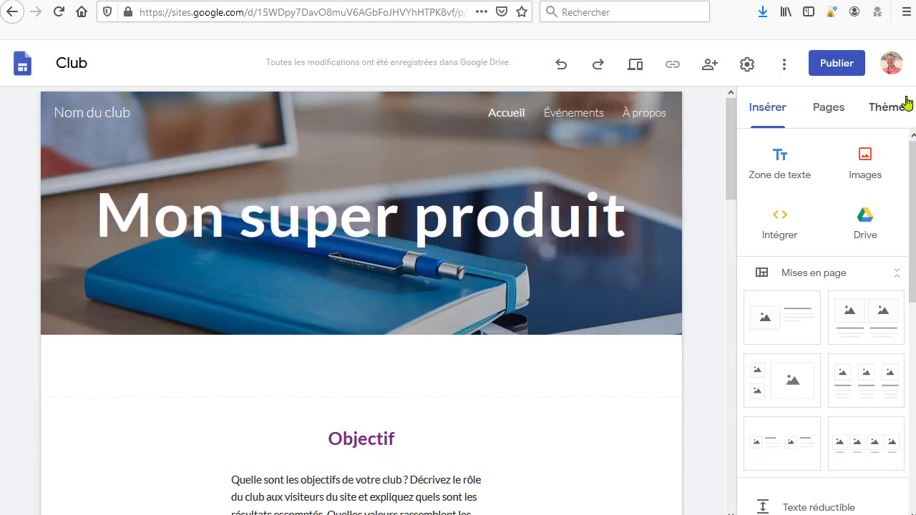
Step: Apply the Impression theme to the site after previewing the other themes
left_click(897, 117)
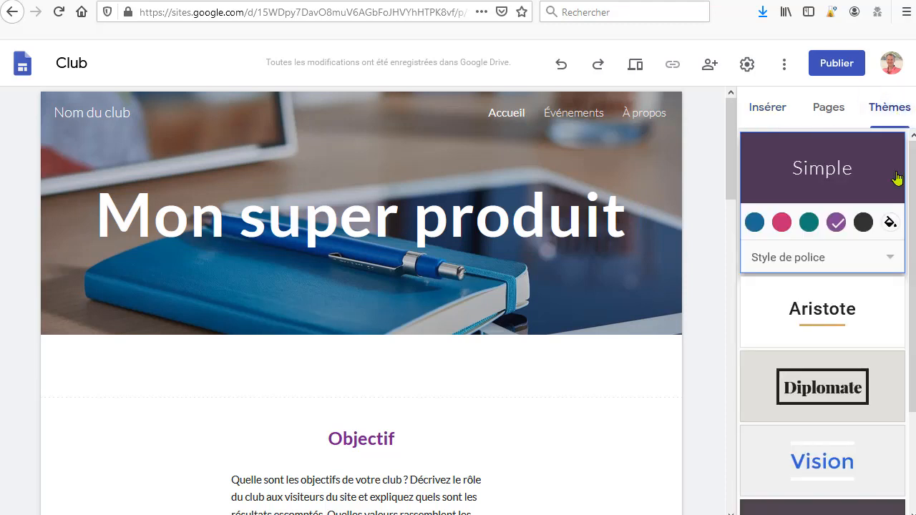
left_click(840, 321)
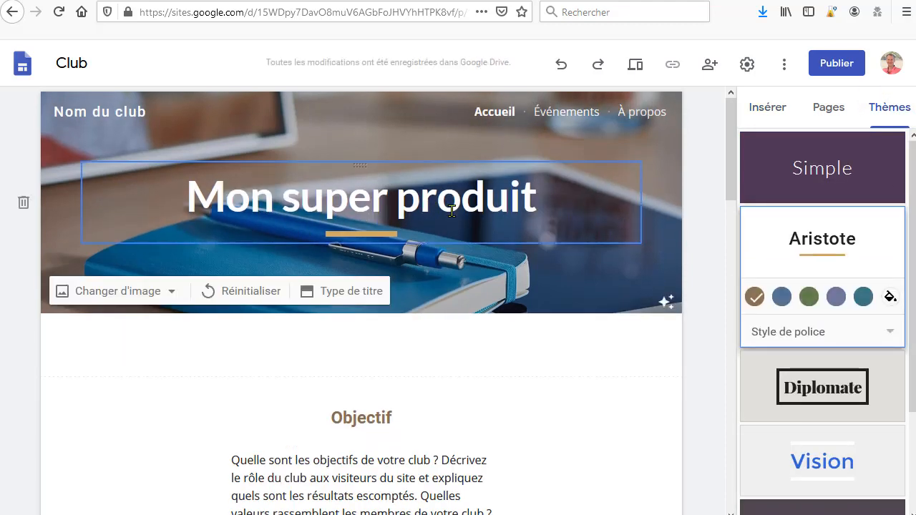
left_click(811, 394)
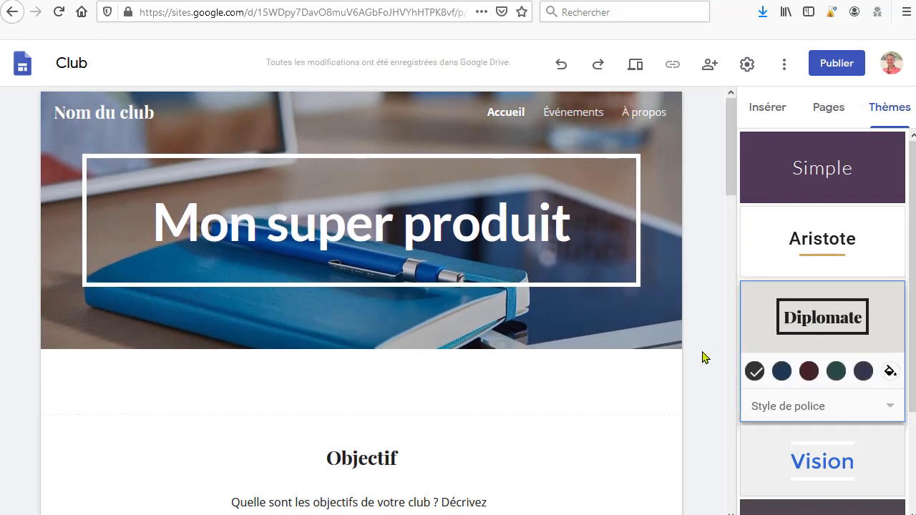
scroll(760, 382, "down", 2)
left_click(842, 321)
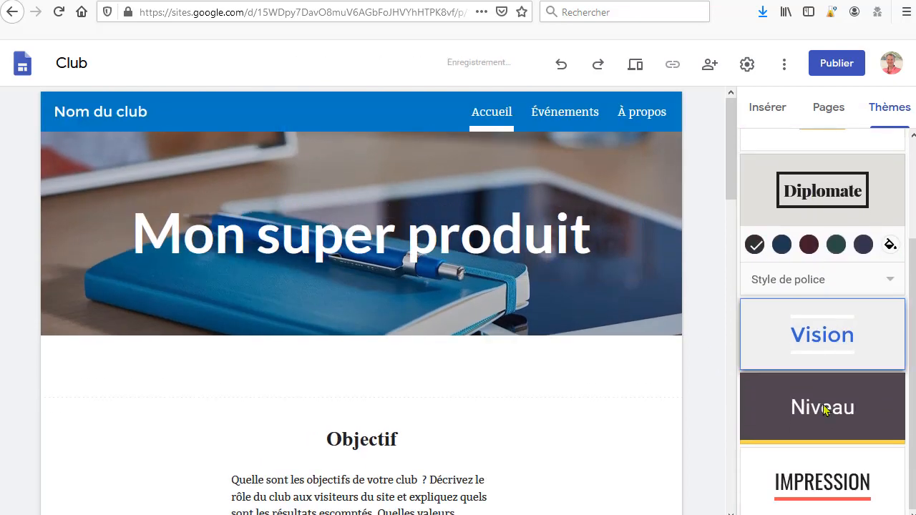
left_click(821, 410)
left_click(822, 481)
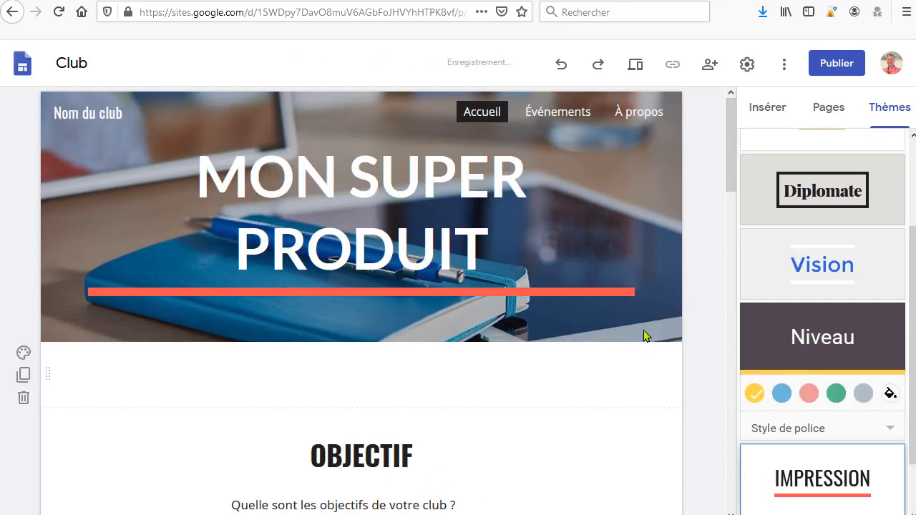
scroll(470, 389, "down", 1)
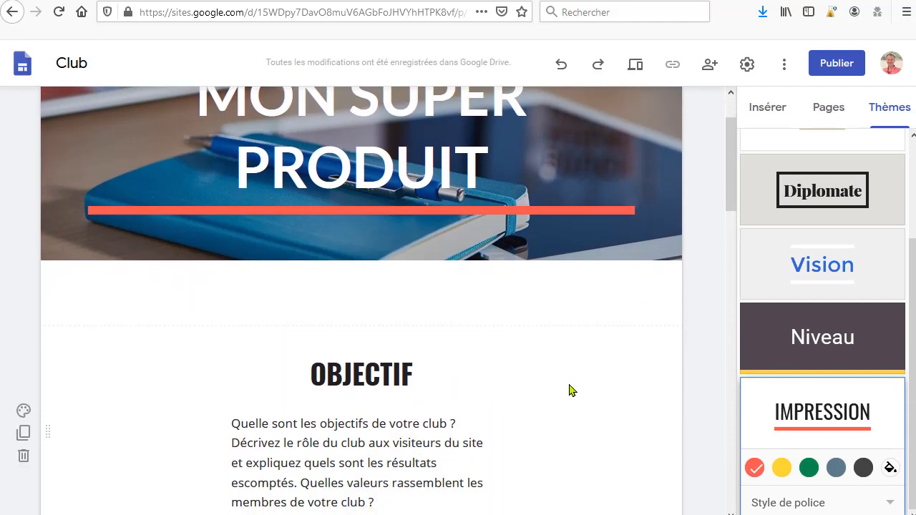
scroll(572, 389, "down", 2)
scroll(686, 359, "up", 3)
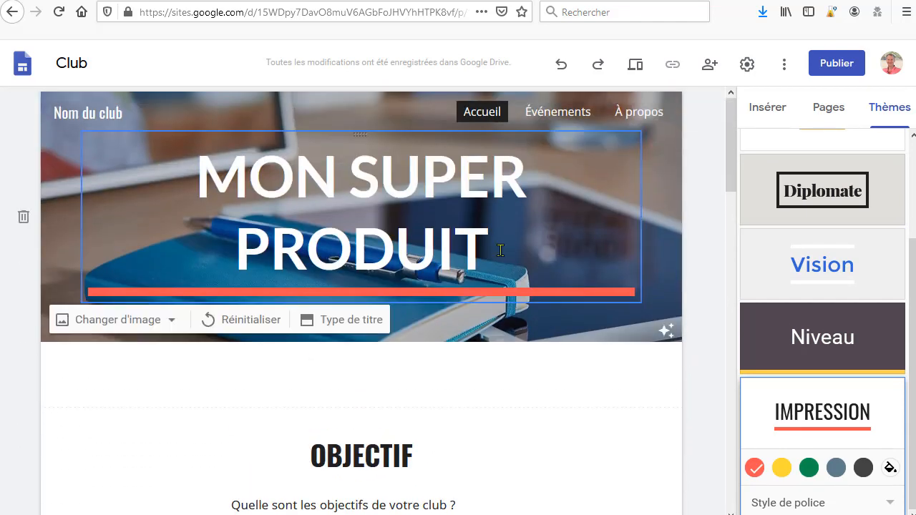
scroll(712, 441, "down", 2)
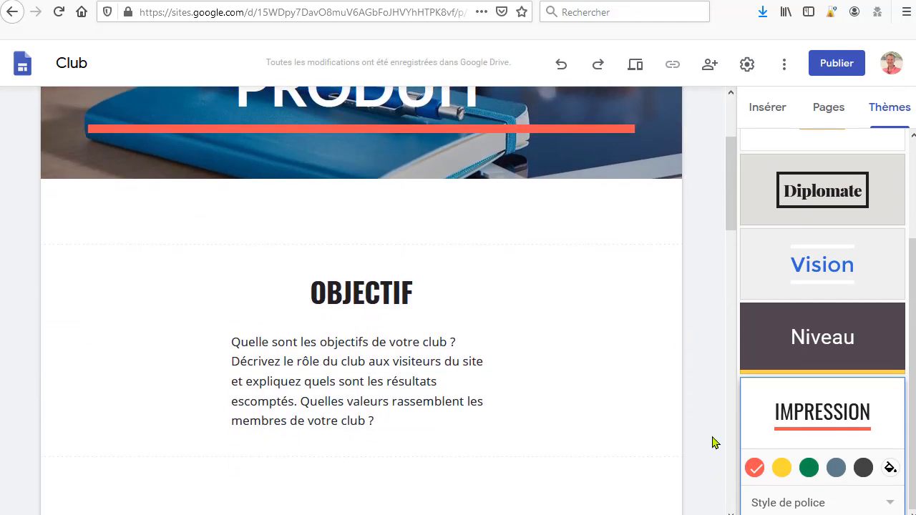
scroll(712, 442, "up", 2)
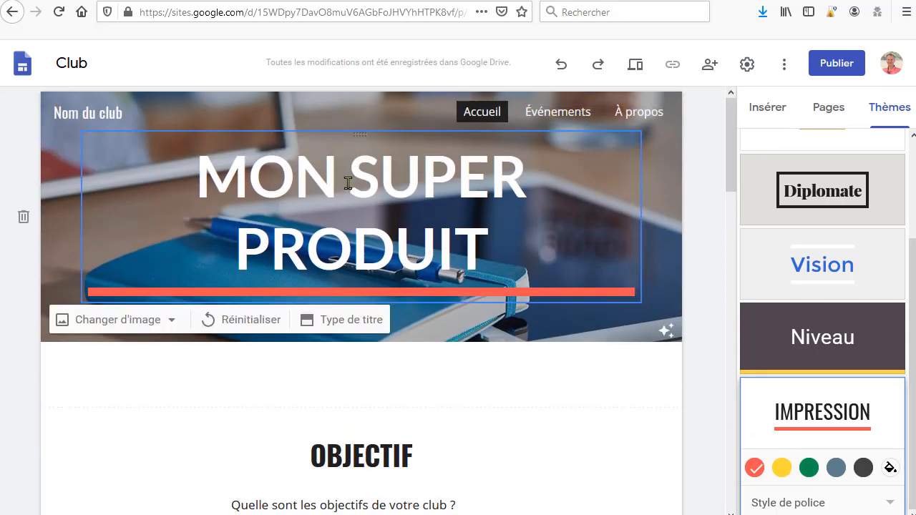
left_click(782, 468)
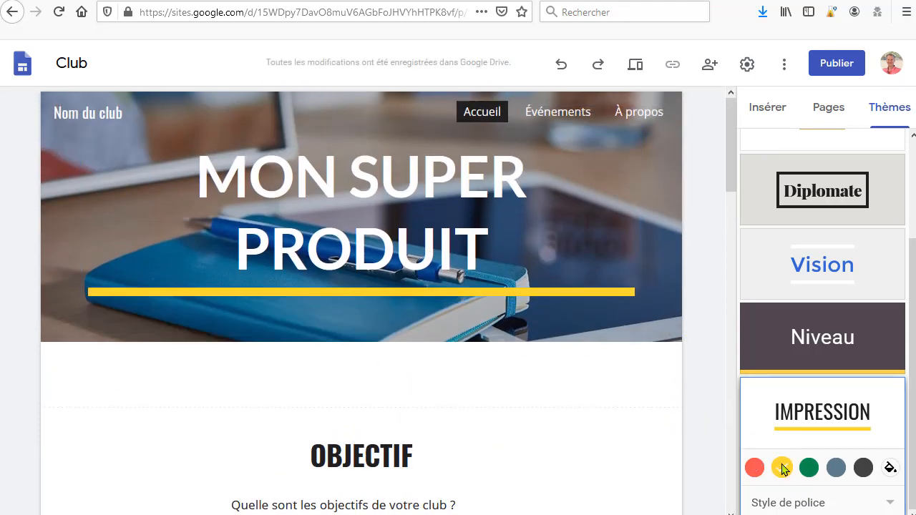
left_click(754, 469)
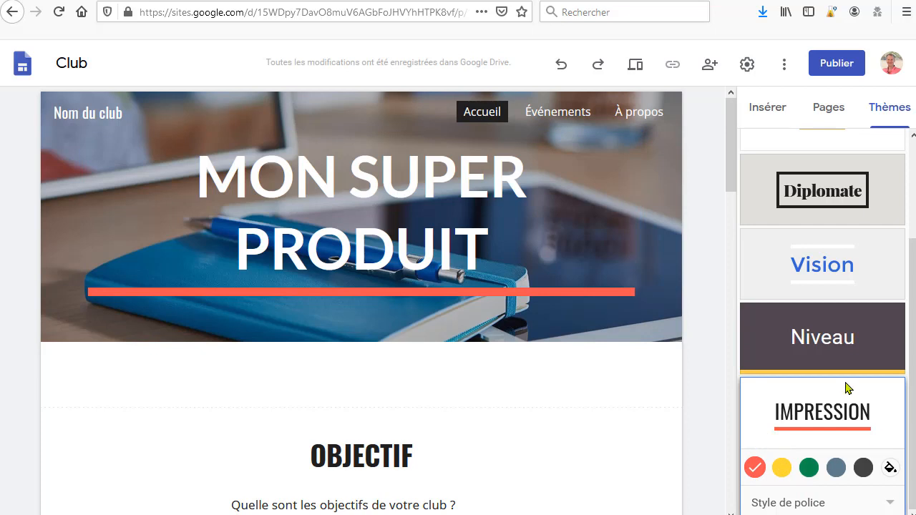
Step: Set the Impression theme's font style to Franc
scroll(684, 434, "down", 4)
scroll(863, 465, "up", 2)
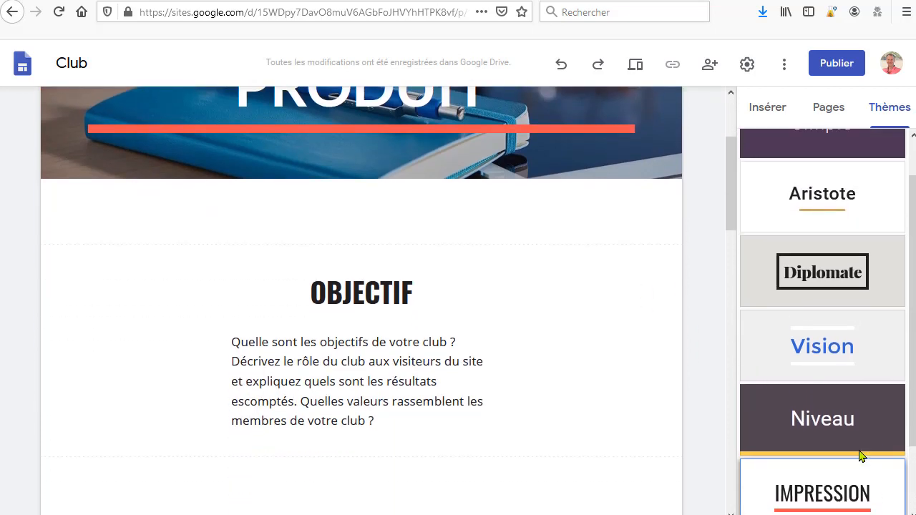
scroll(861, 456, "down", 2)
left_click(820, 506)
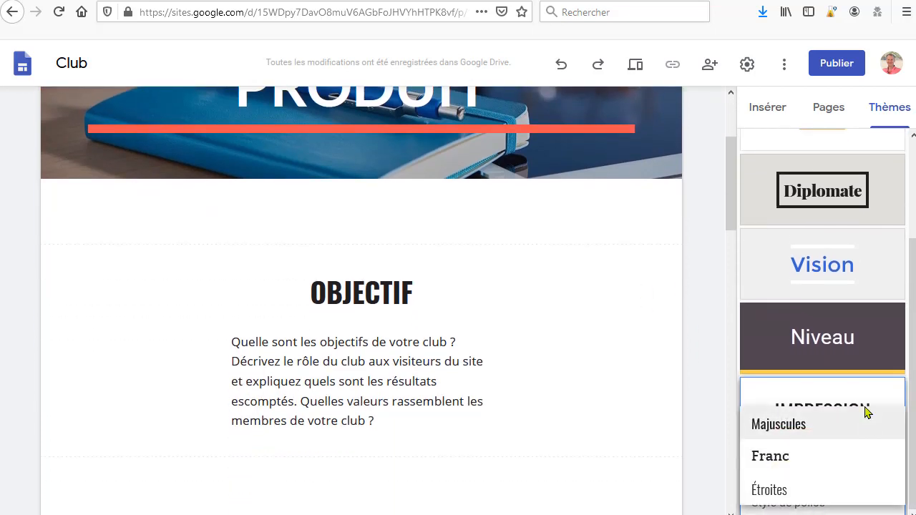
scroll(850, 463, "up", 3)
scroll(850, 464, "down", 3)
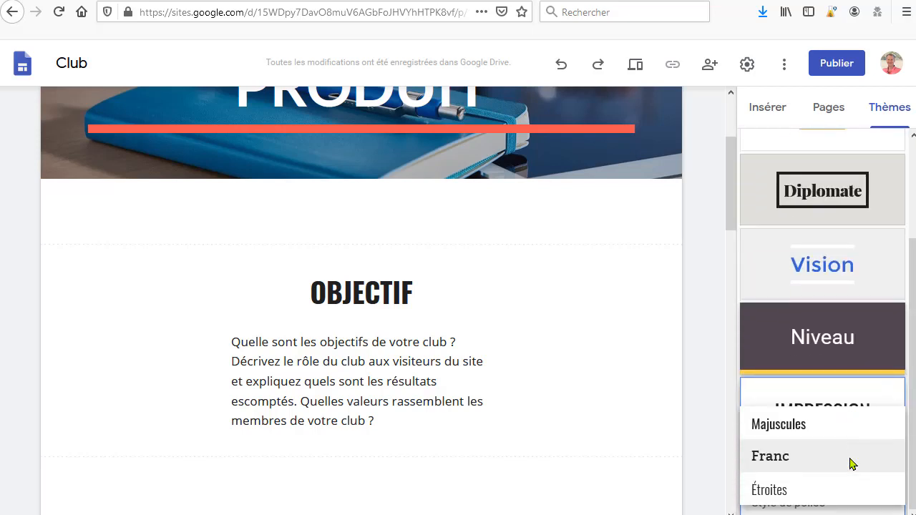
left_click(775, 465)
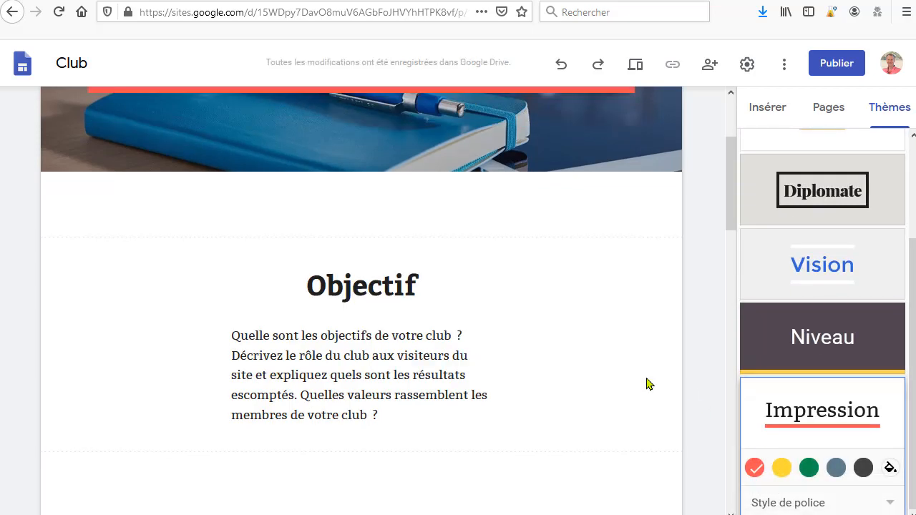
scroll(646, 384, "up", 3)
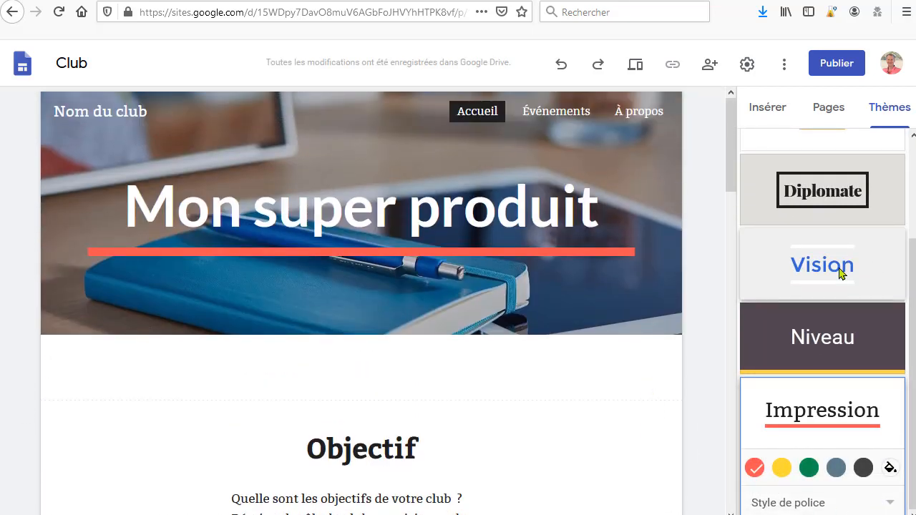
Step: Apply the Vision theme and give it the custom colour #540303
left_click(842, 269)
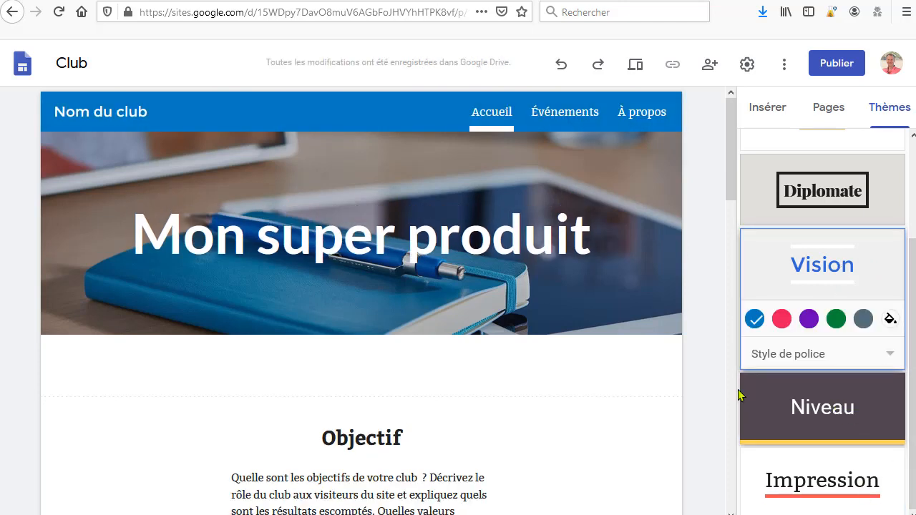
left_click(862, 322)
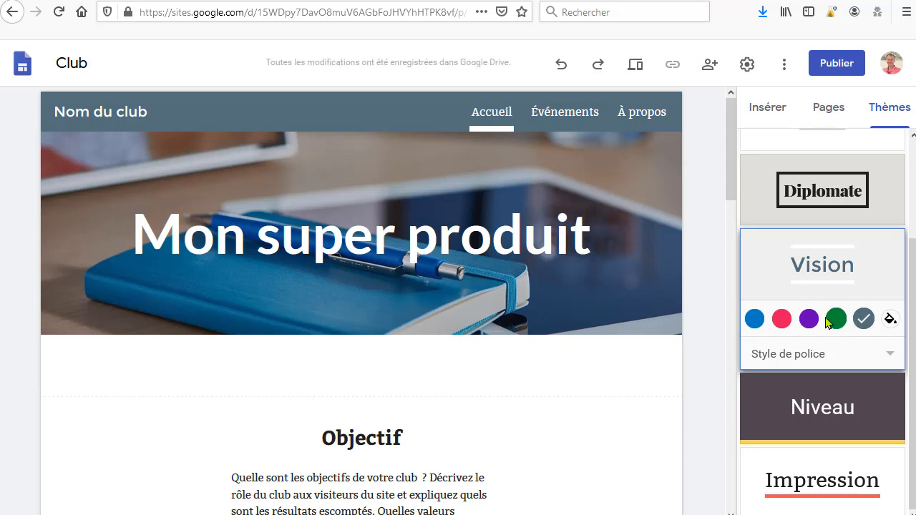
left_click(890, 319)
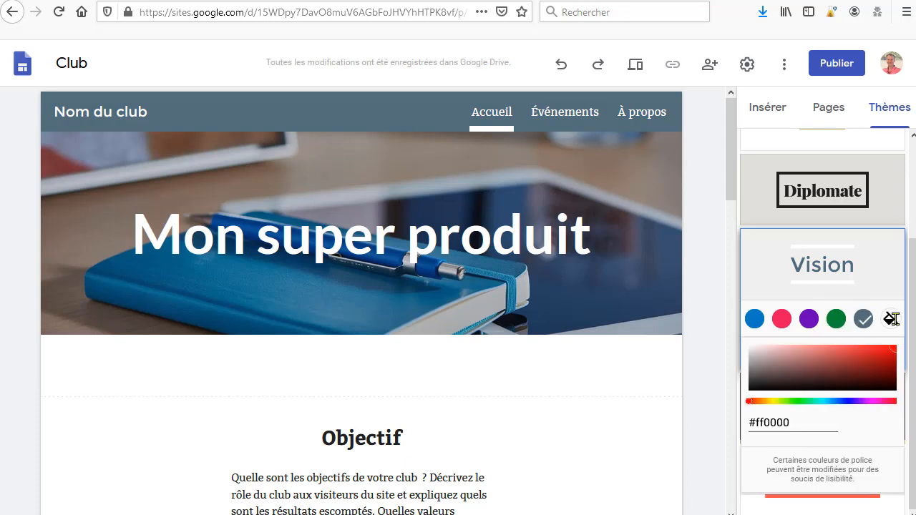
mouse_move(785, 382)
left_mouse_down()
mouse_move(861, 366)
mouse_move(723, 379)
left_mouse_up()
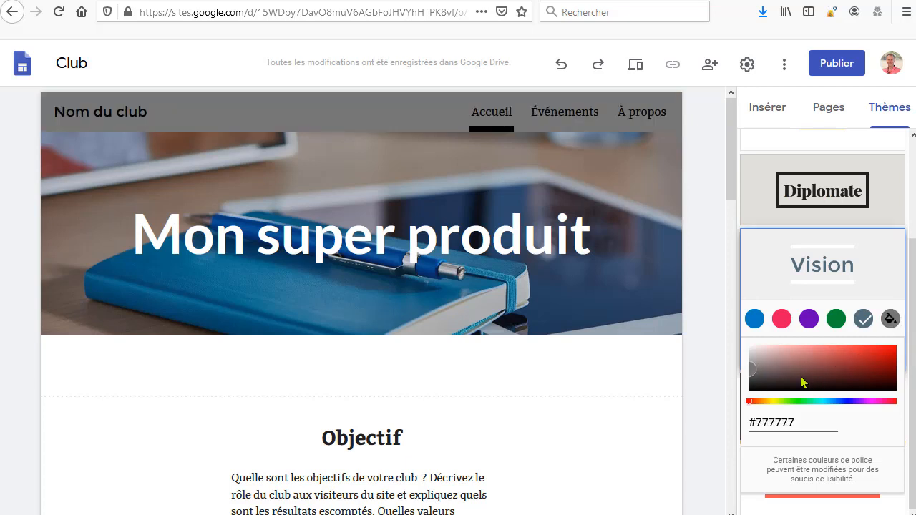
mouse_move(817, 375)
left_mouse_down()
mouse_move(881, 358)
mouse_move(886, 389)
mouse_move(892, 380)
left_mouse_up()
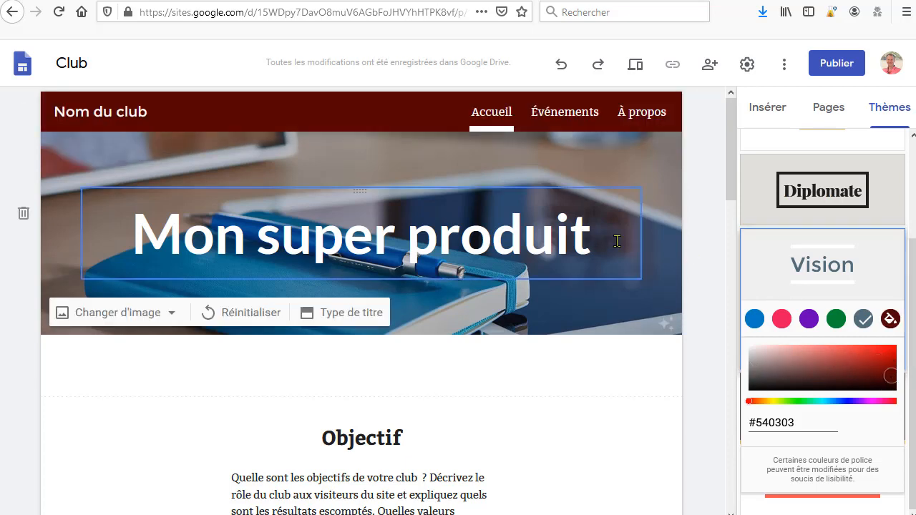
left_click(706, 242)
Step: Widen the Objectif section's paragraph text box to span the full content width
scroll(452, 290, "down", 4)
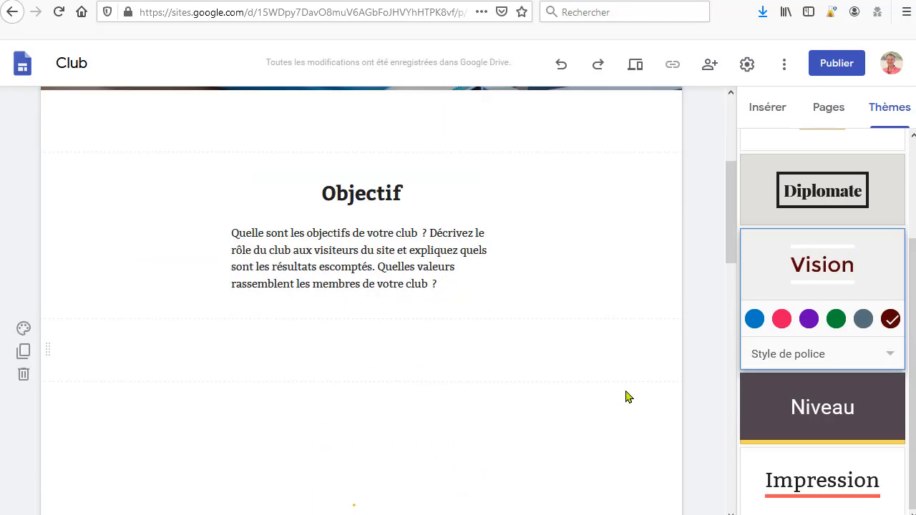
scroll(627, 384, "up", 4)
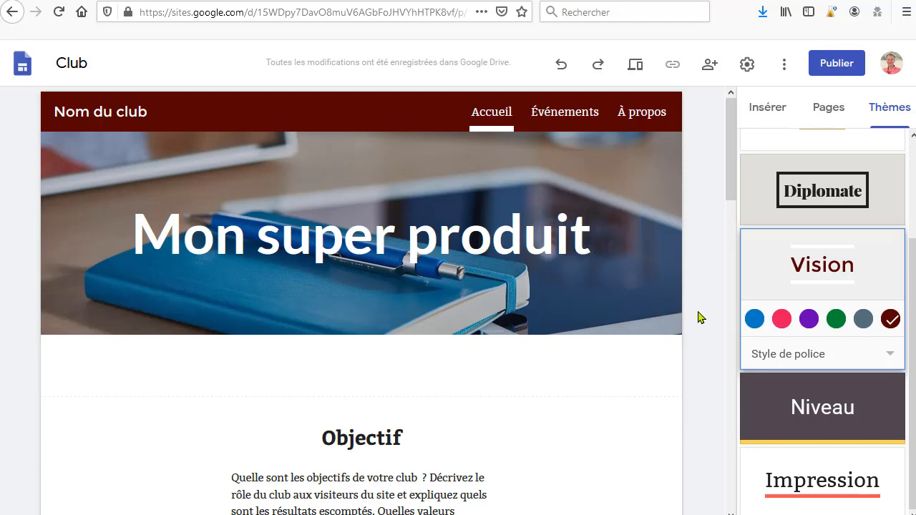
scroll(707, 309, "down", 3)
scroll(707, 308, "down", 3)
scroll(707, 308, "up", 3)
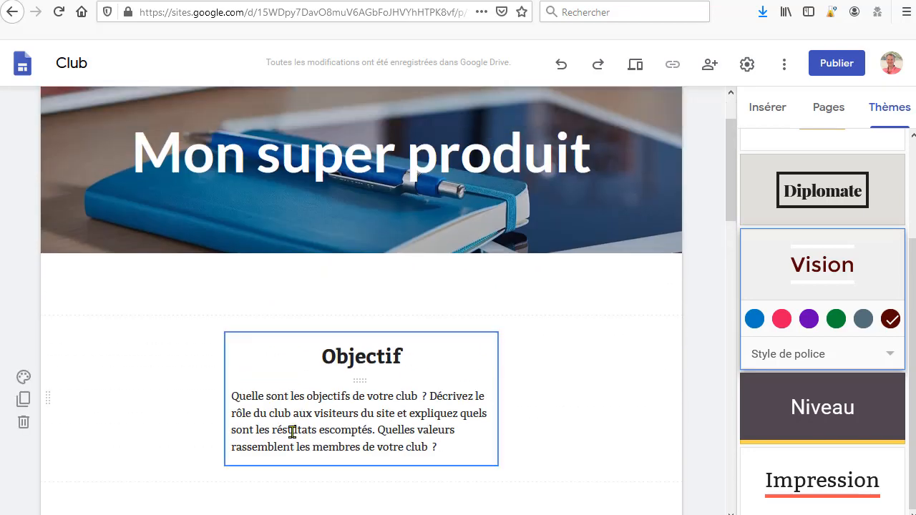
left_click(339, 391)
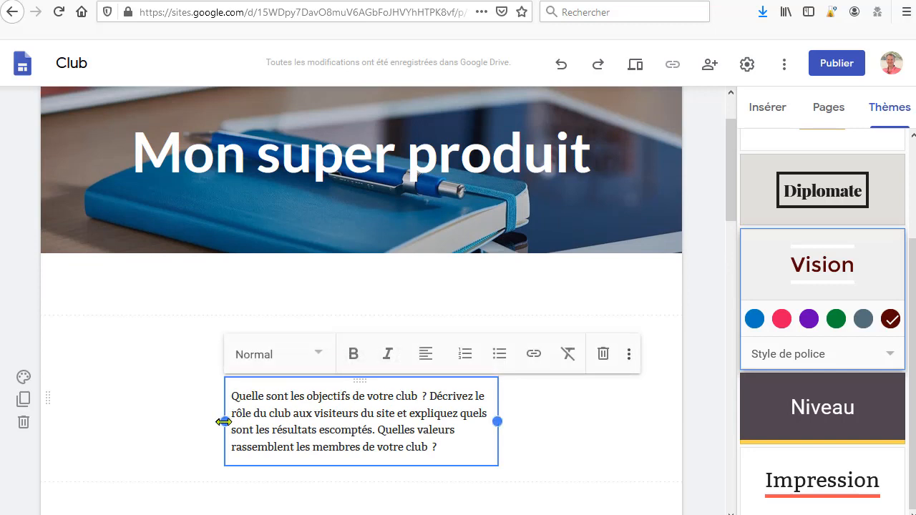
left_click_drag(224, 421, 82, 430)
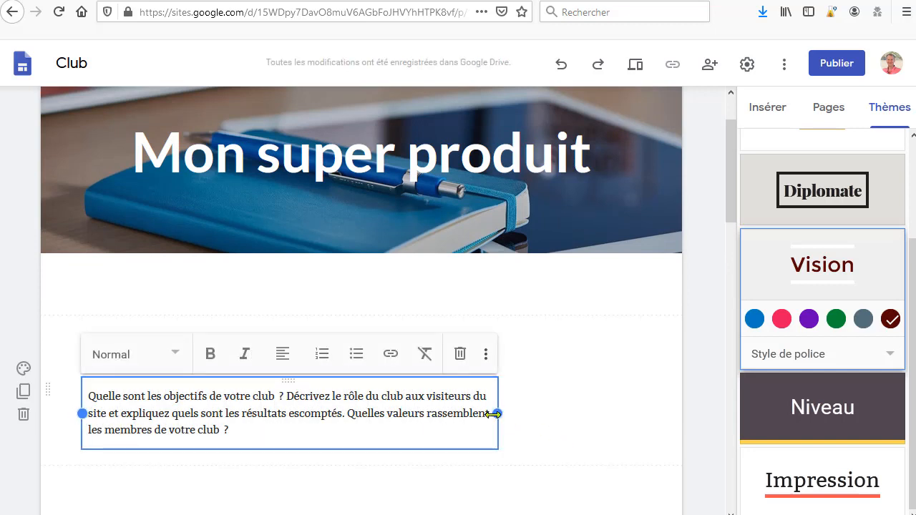
left_click_drag(493, 413, 640, 406)
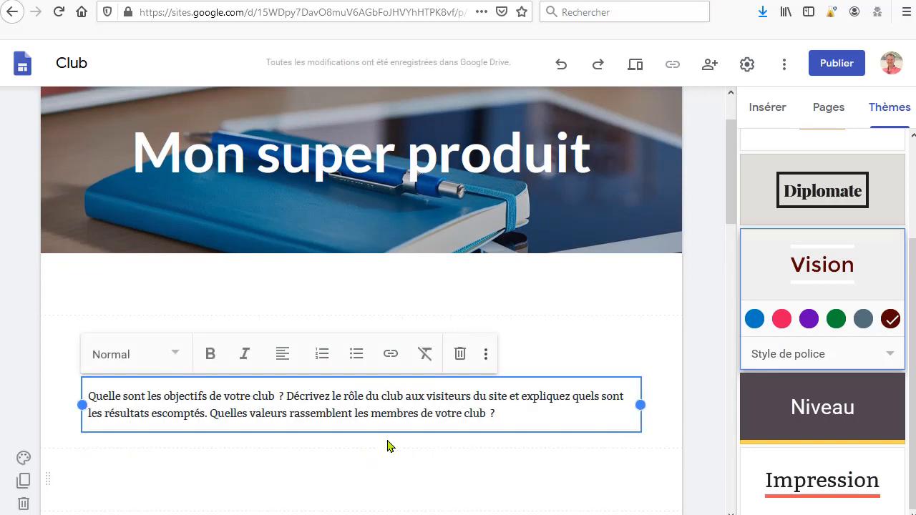
Step: Replace the Objectif heading with the text 'gfhfghfghfgh fgddfd'
left_click(485, 355)
left_click_drag(426, 354, 305, 355)
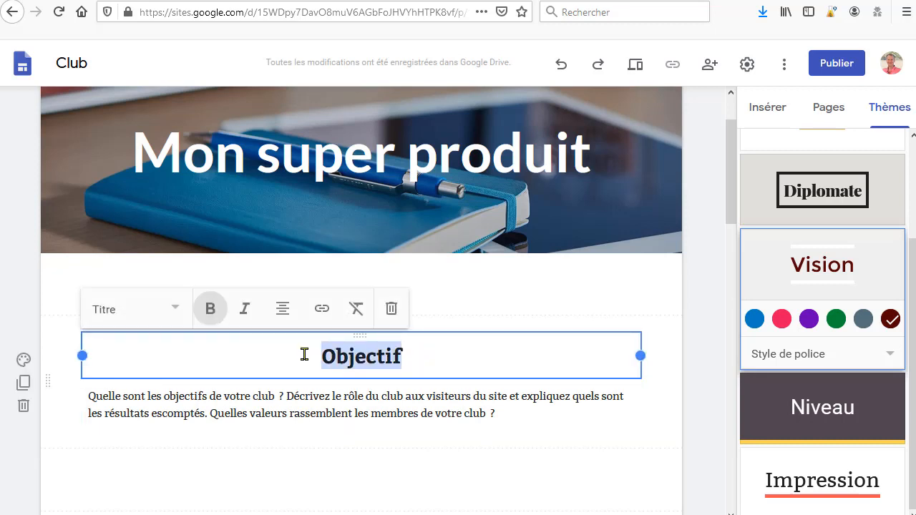
type("gfhfghfghfgh")
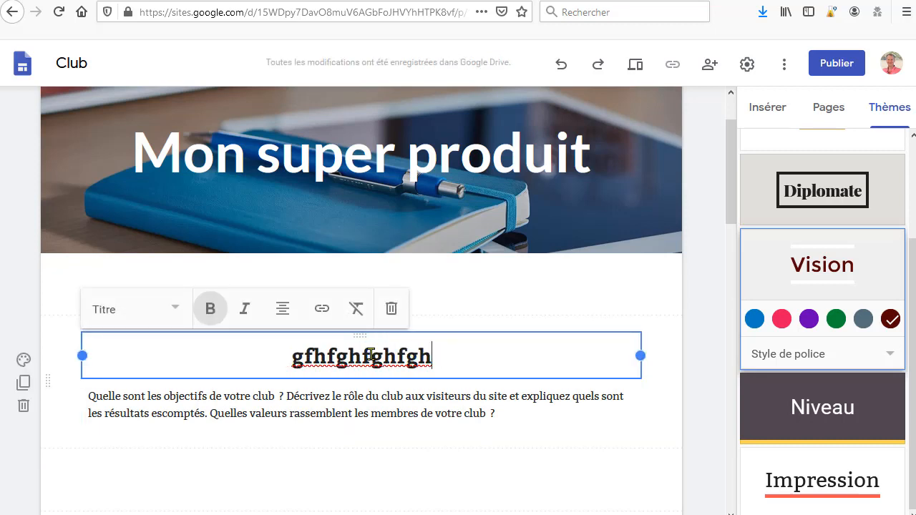
type(" fgddfd")
Step: Change the heading's paragraph style to the larger Titre style
left_click_drag(485, 355, 179, 356)
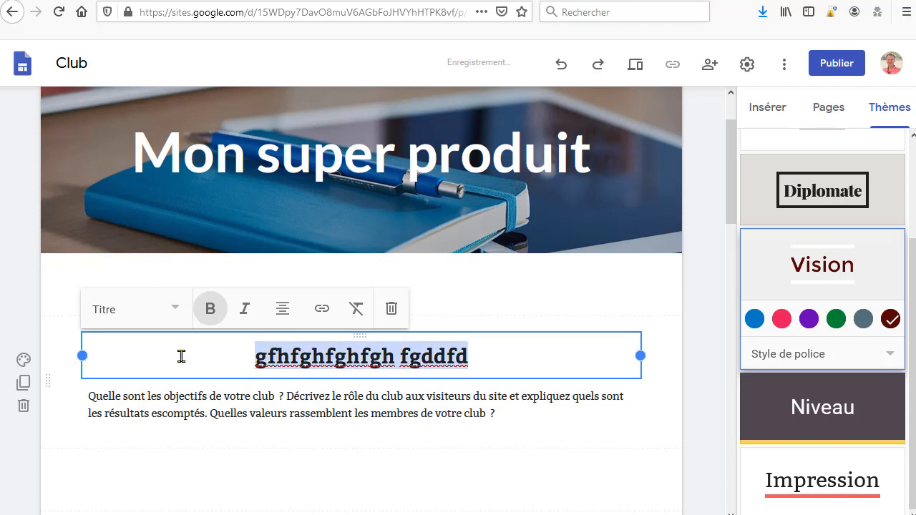
left_click(175, 312)
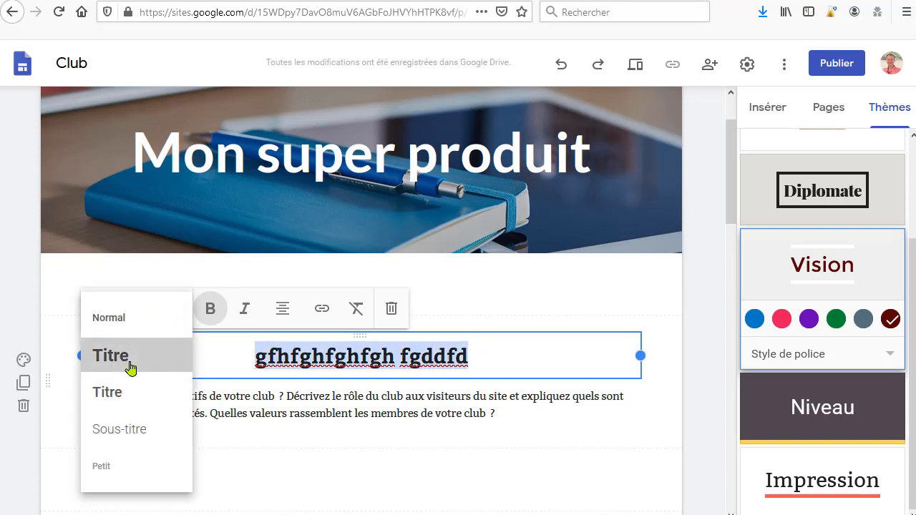
left_click(131, 358)
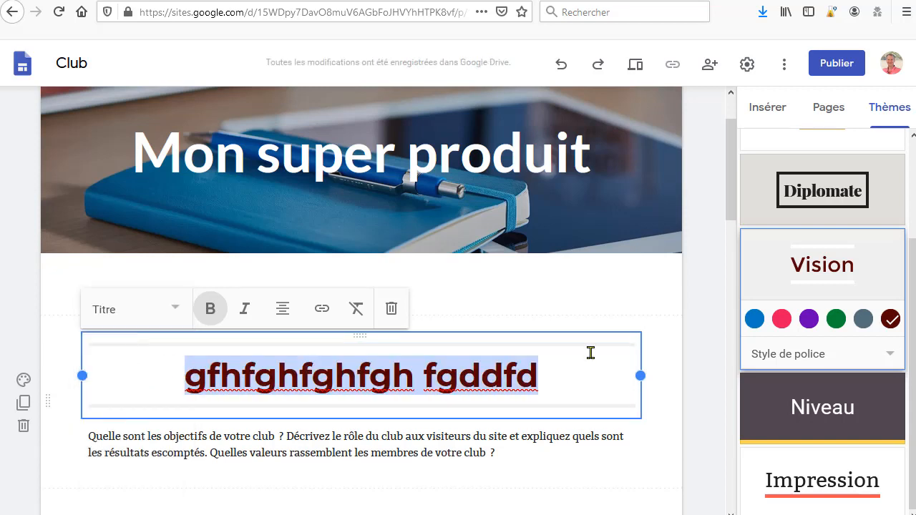
left_click(588, 389)
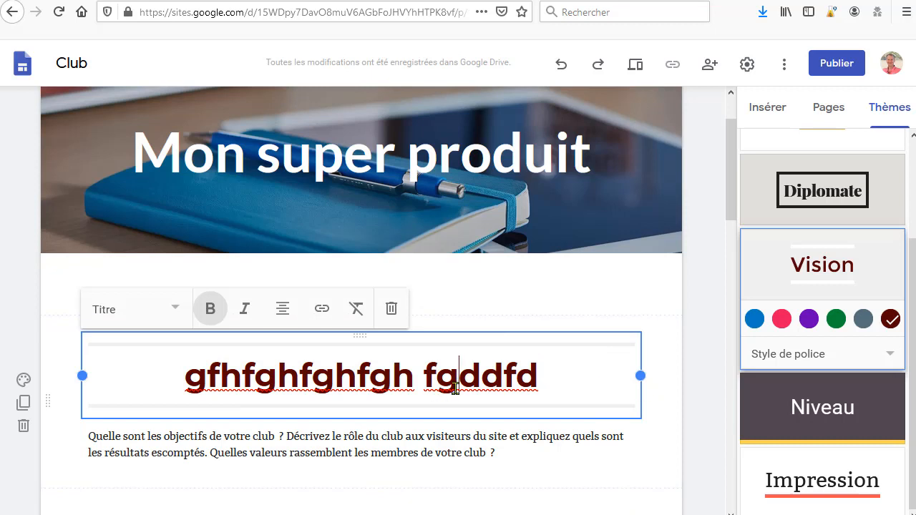
Step: Switch the Vision theme colour to the pink preset after trying blue
left_click_drag(585, 382, 172, 373)
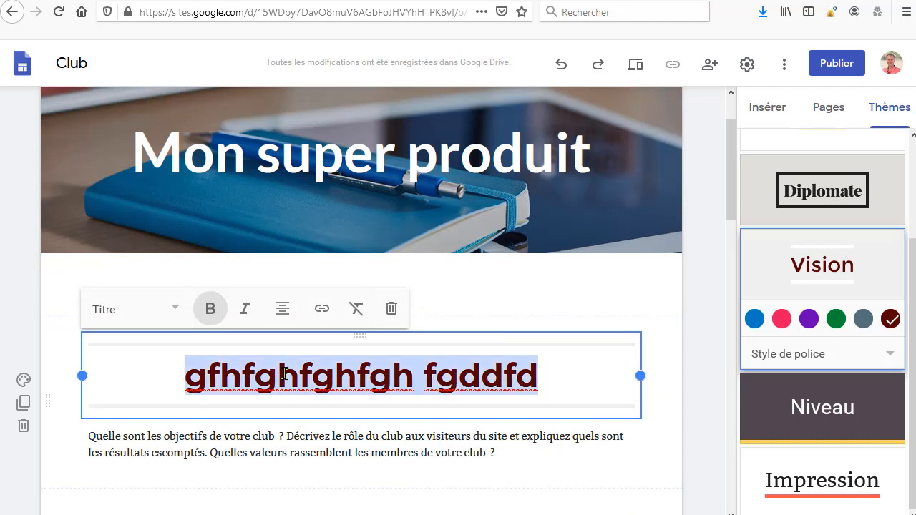
left_click(781, 321)
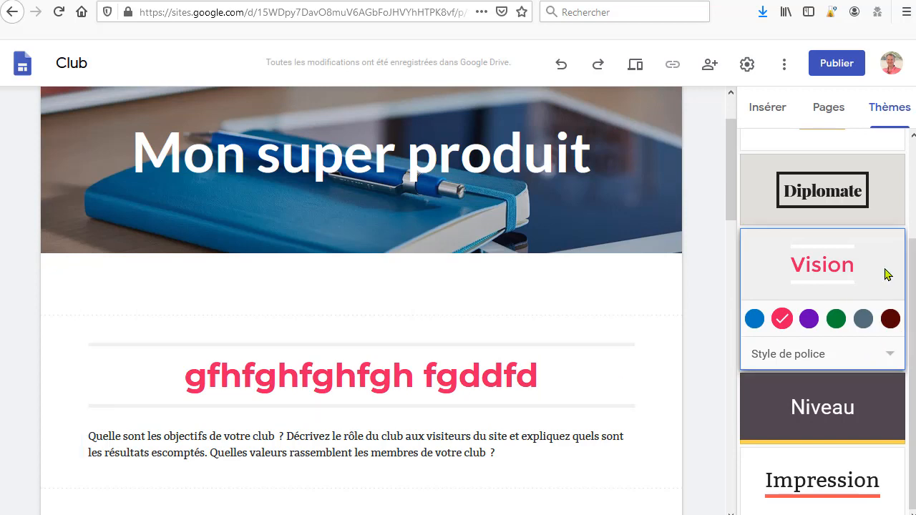
left_click(754, 319)
left_click(781, 319)
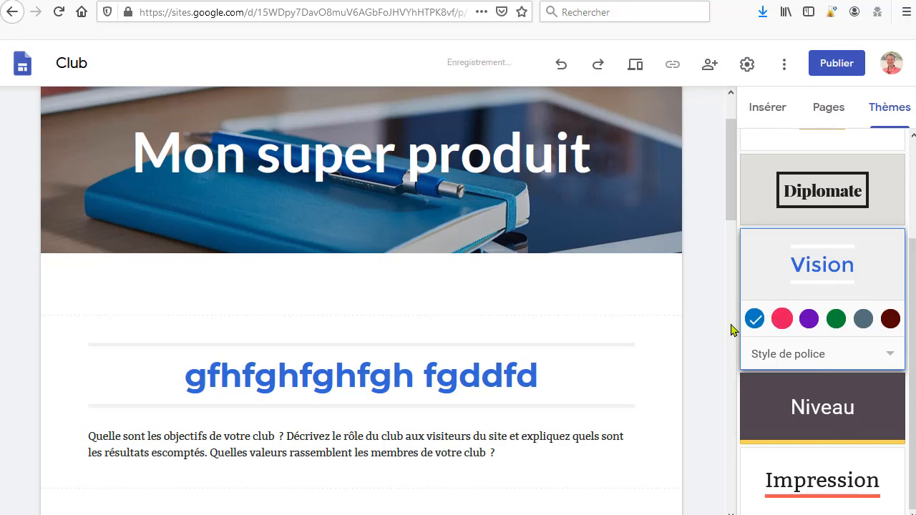
scroll(726, 368, "down", 5)
scroll(674, 368, "up", 5)
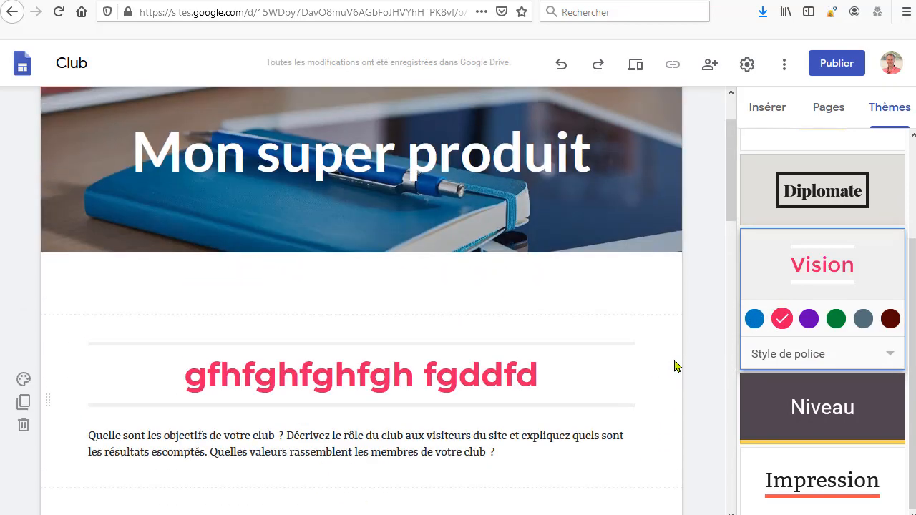
scroll(673, 367, "down", 2)
scroll(677, 343, "up", 1)
scroll(677, 343, "up", 3)
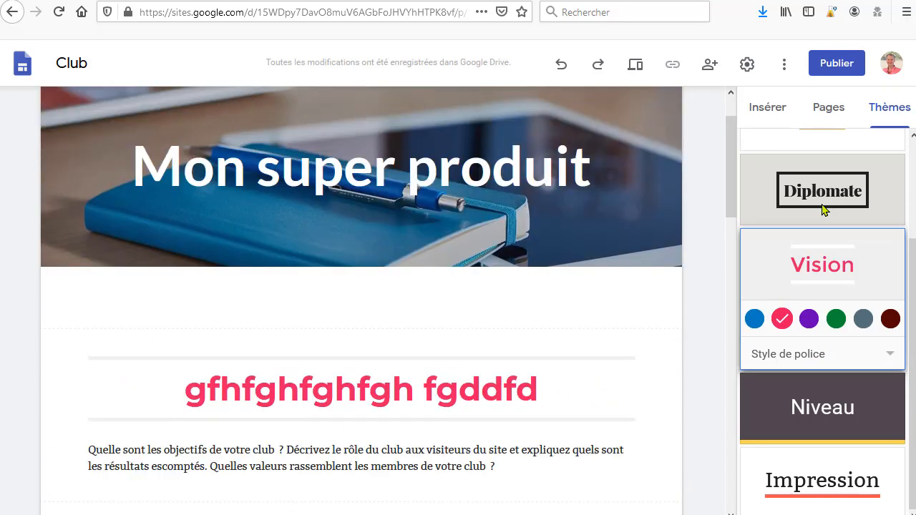
Step: Insert an image-and-text layout above the heading section
left_click(768, 109)
scroll(708, 341, "down", 3)
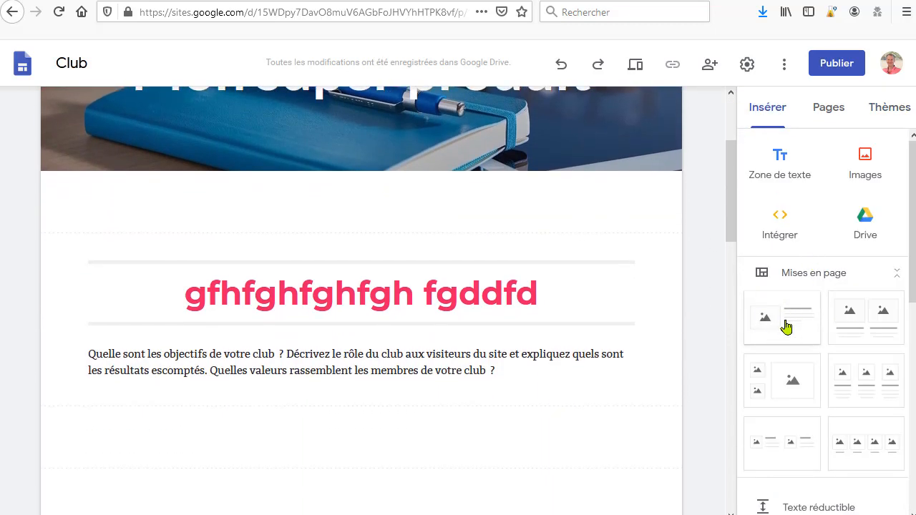
left_click_drag(783, 321, 369, 239)
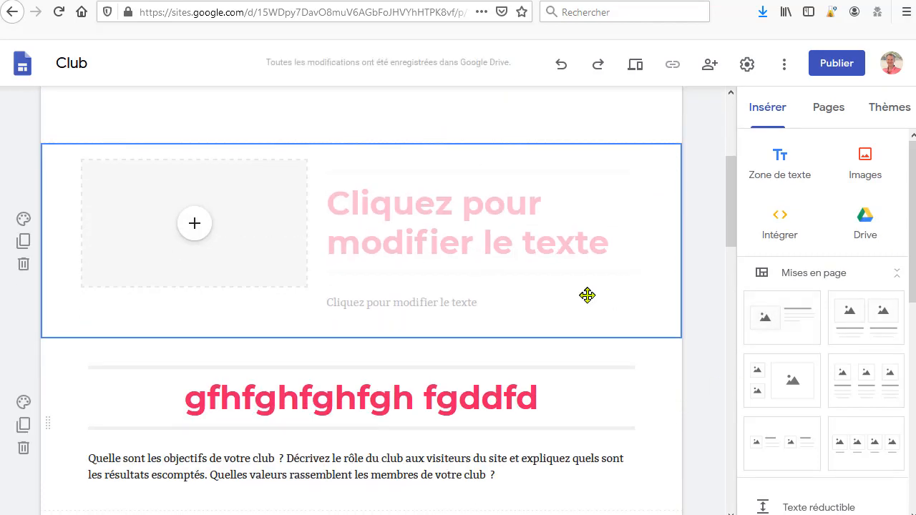
Step: Enter 'fdsdsdfsdf' as the new layout's title
left_click(488, 236)
type("fdsdsdfsdf")
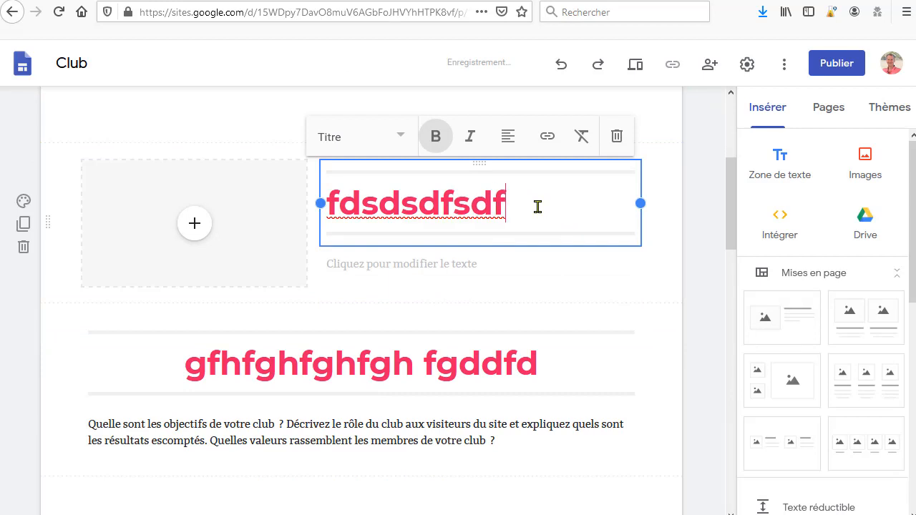
Step: Set the Vision theme to the custom colour #000000 (black)
left_click(898, 107)
double_click(526, 204)
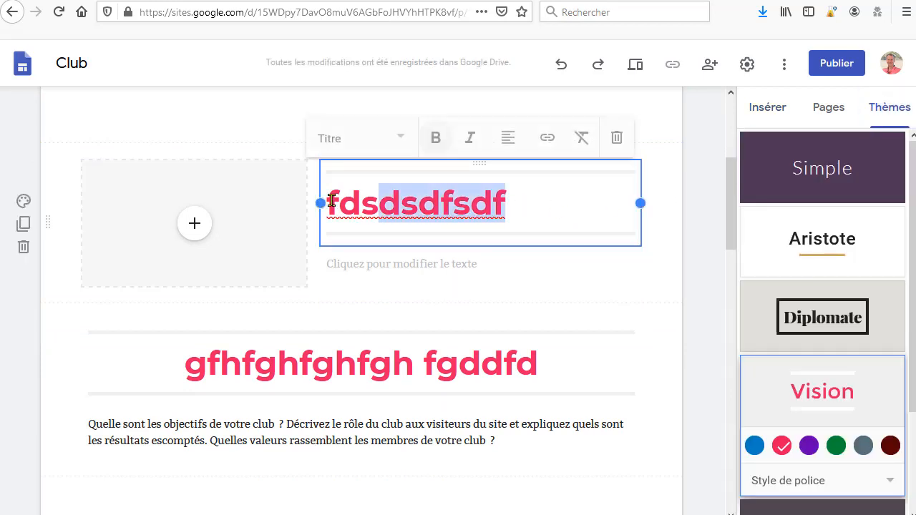
scroll(855, 421, "down", 1)
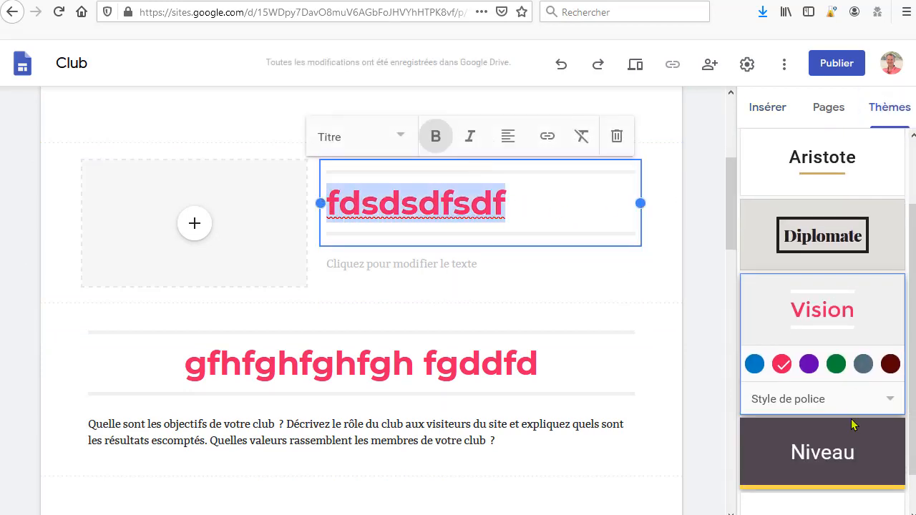
left_click(891, 365)
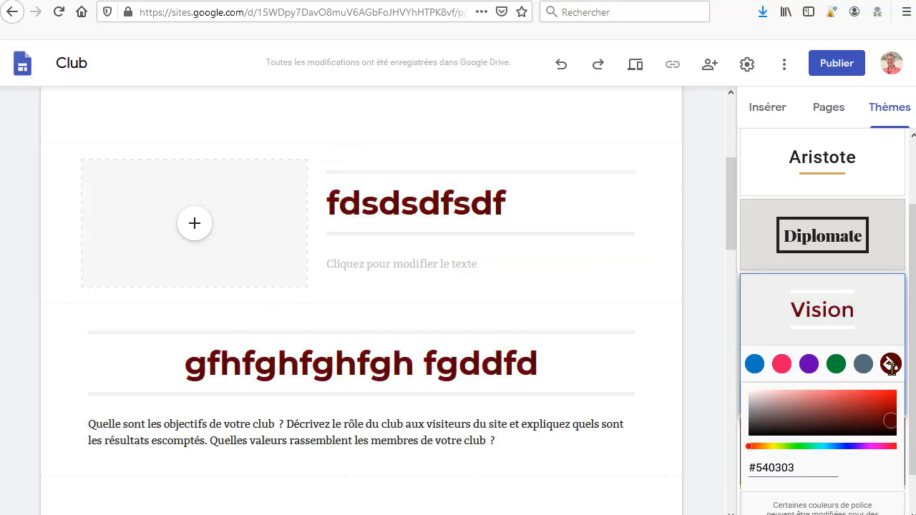
mouse_move(883, 419)
left_mouse_down()
mouse_move(807, 419)
mouse_move(744, 435)
left_mouse_up()
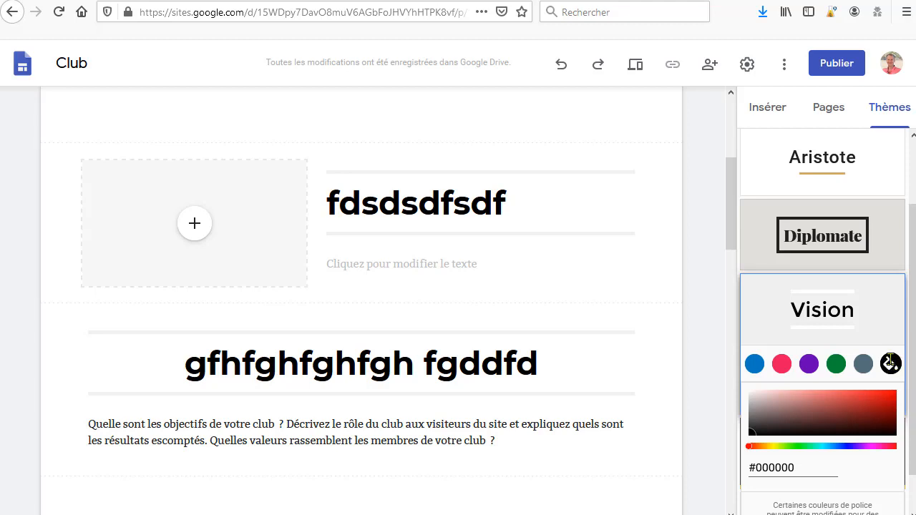
left_click(793, 445)
mouse_move(813, 430)
left_mouse_down()
mouse_move(803, 415)
mouse_move(857, 409)
mouse_move(748, 435)
left_mouse_up()
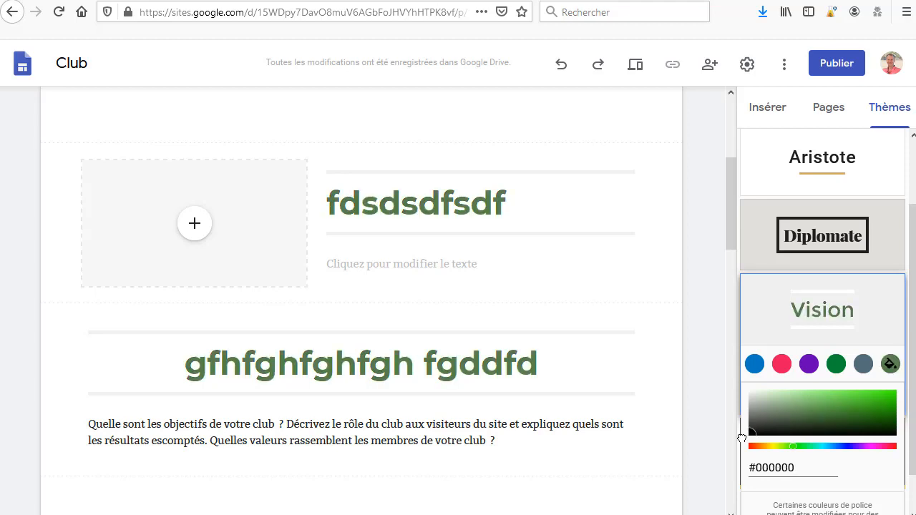
left_click(730, 367)
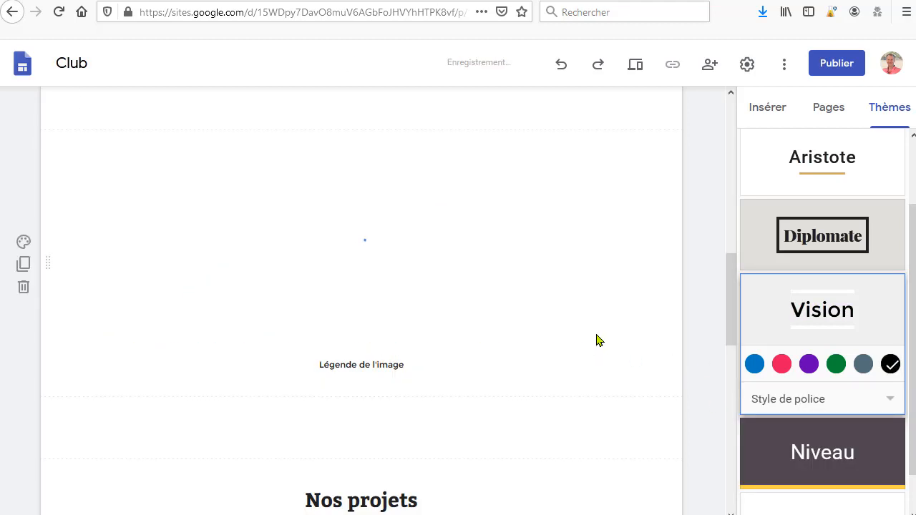
Step: Enter 'dfddfgdfgdf' as the new layout's body text
scroll(499, 262, "up", 4)
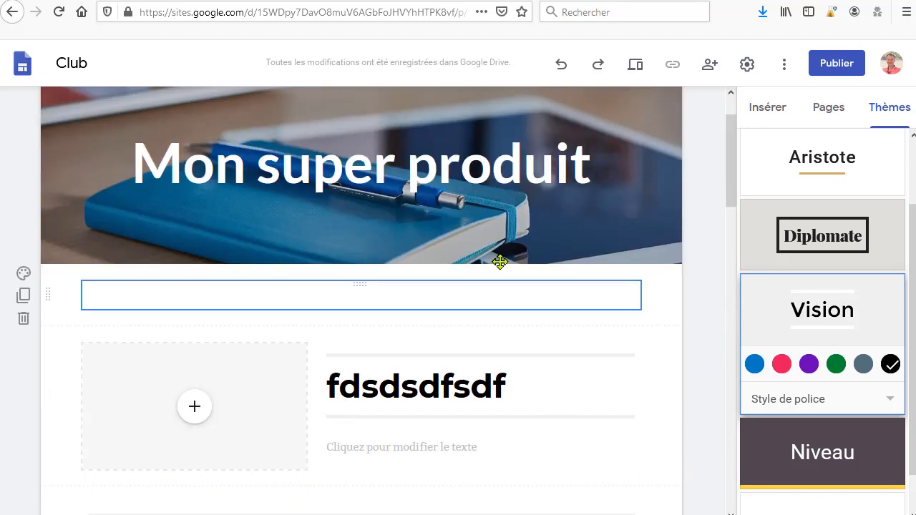
scroll(503, 272, "down", 5)
scroll(562, 279, "up", 2)
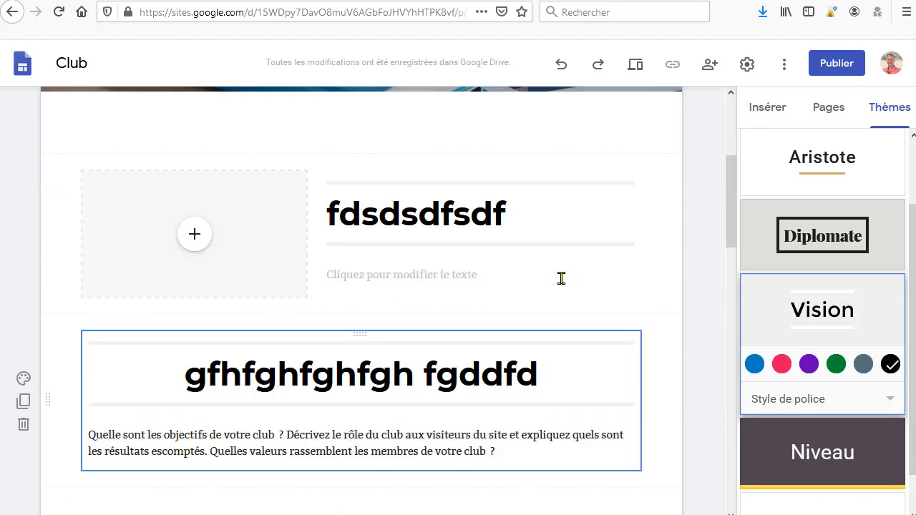
scroll(626, 338, "down", 1)
scroll(626, 338, "down", 1)
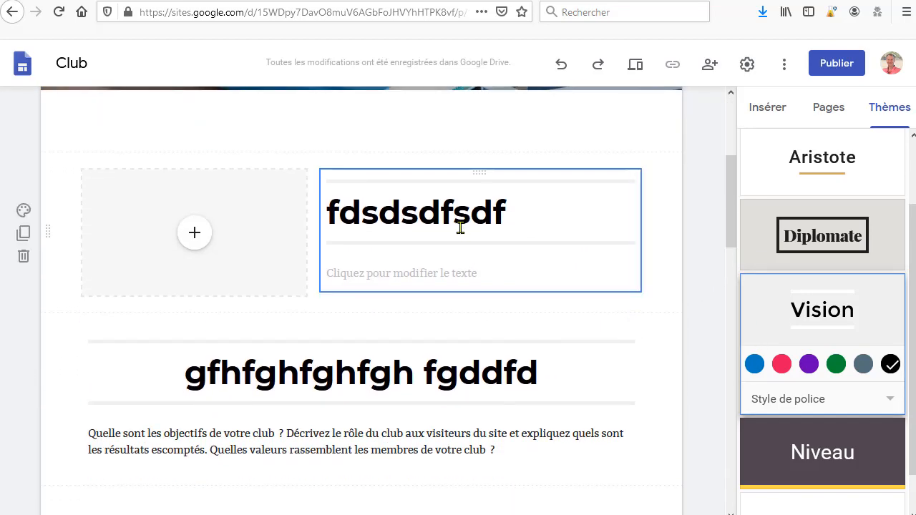
left_click(456, 272)
type("dfddf")
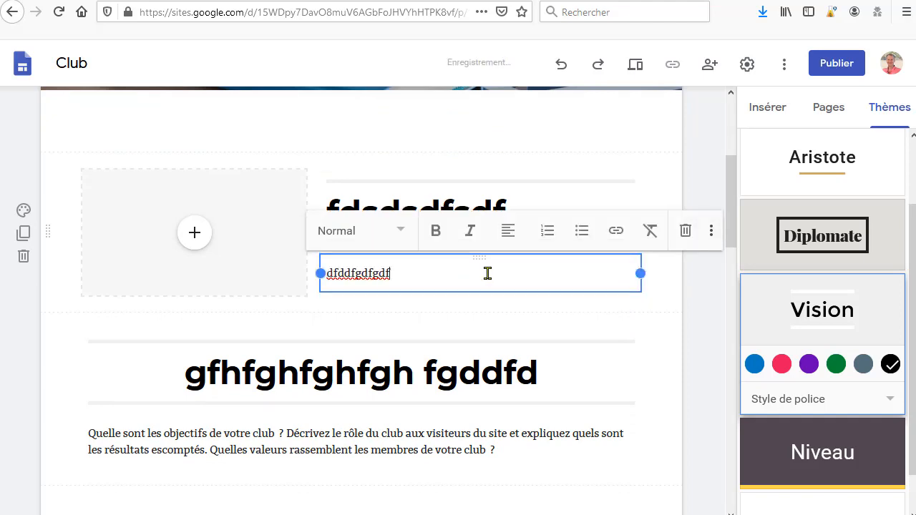
type("gdfgdf")
Step: Add the line 'dsfdfsdfsdfsdfsdfsddfdsfsd' beneath the layout's existing body text
key("Return")
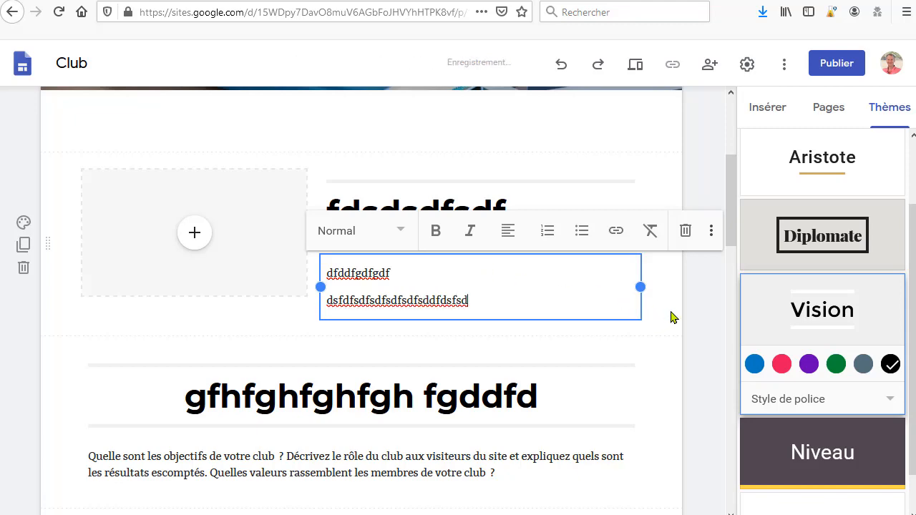
left_click(615, 314)
Step: Insert the portrait photo from Google Drive into the new layout's image placeholder
scroll(617, 315, "up", 4)
scroll(617, 318, "down", 15)
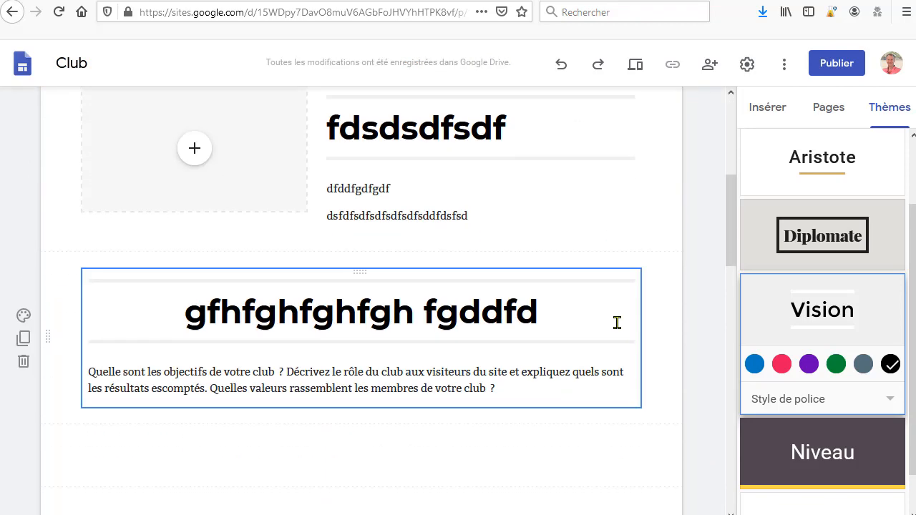
scroll(625, 341, "up", 7)
scroll(626, 341, "up", 8)
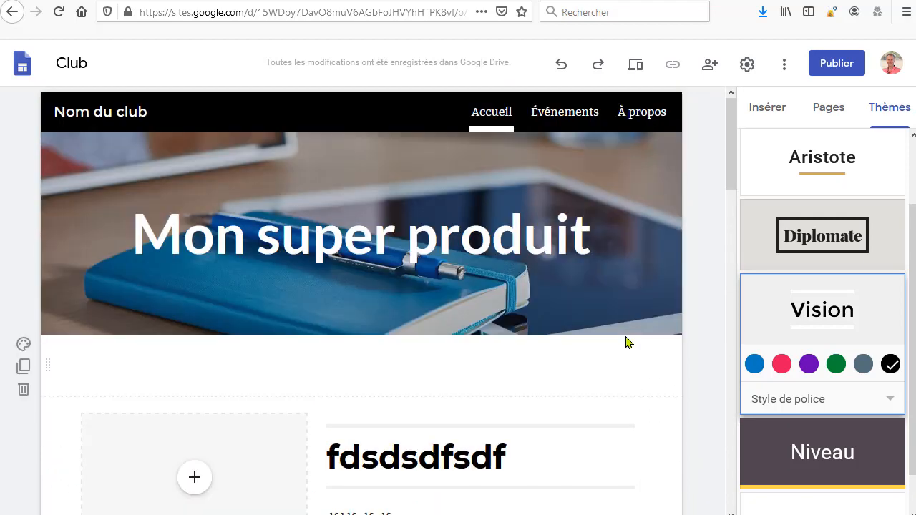
scroll(707, 335, "down", 2)
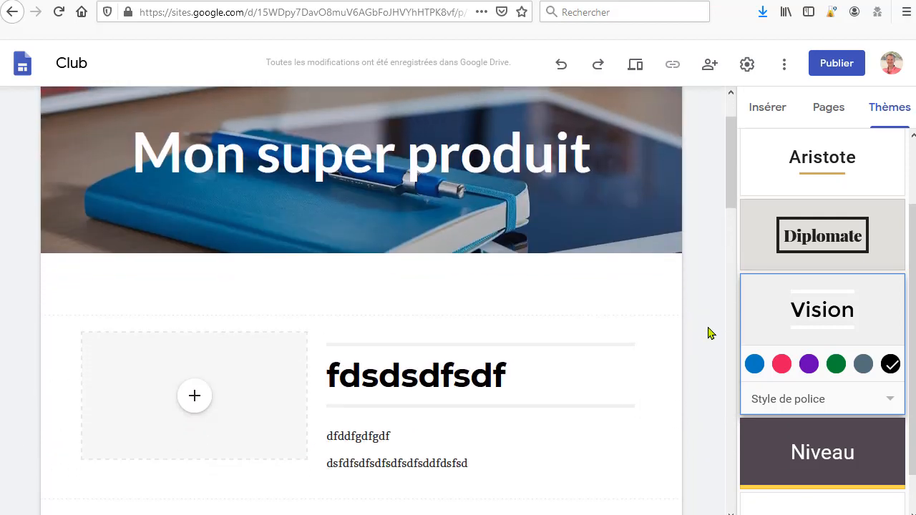
left_click(201, 414)
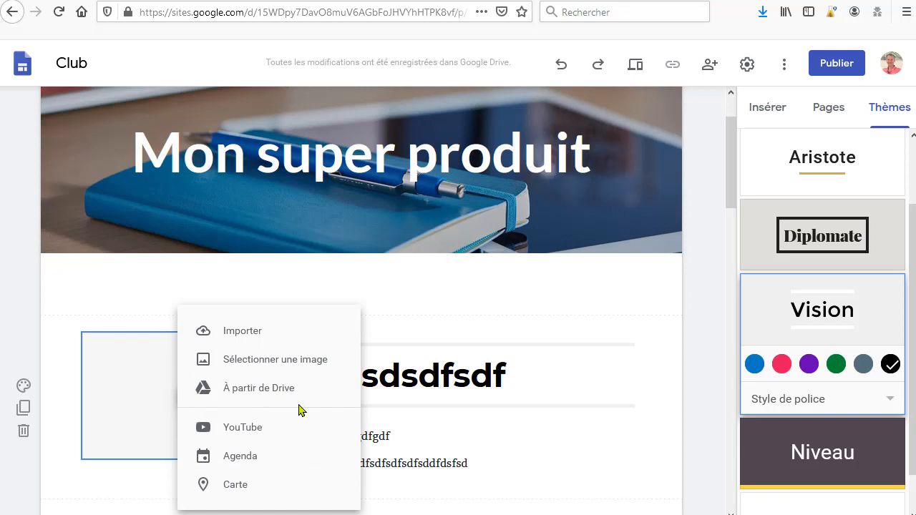
left_click(284, 363)
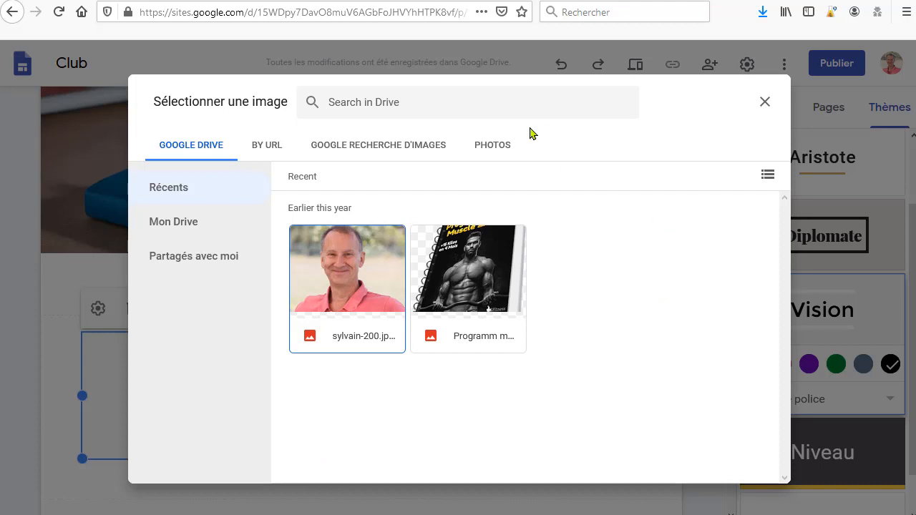
left_click(517, 146)
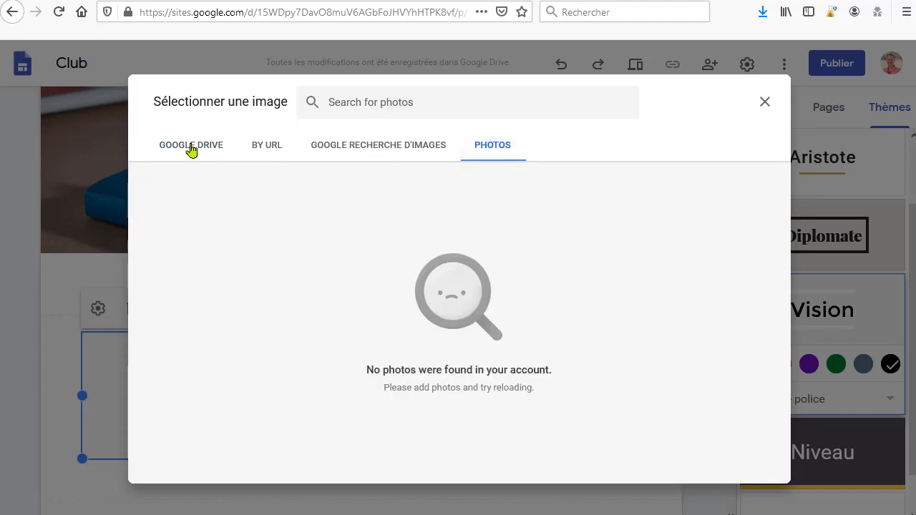
left_click(191, 146)
left_click(374, 293)
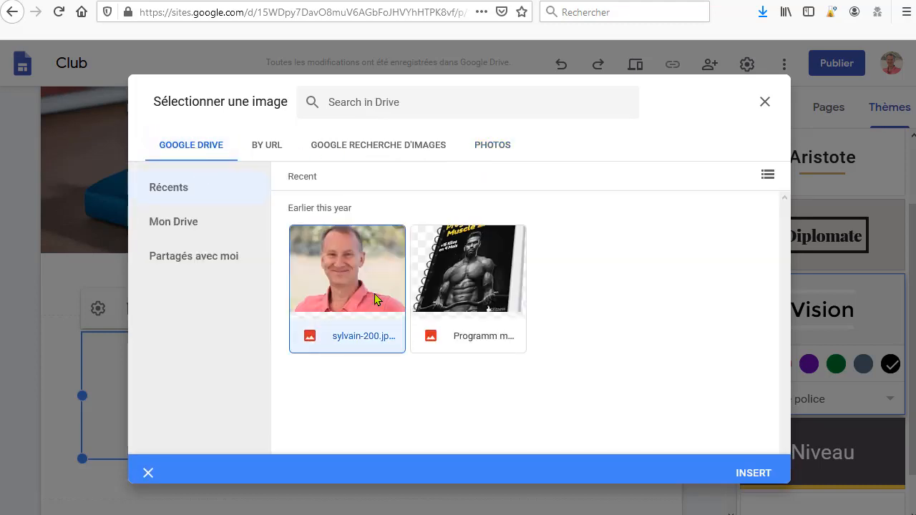
left_click(749, 473)
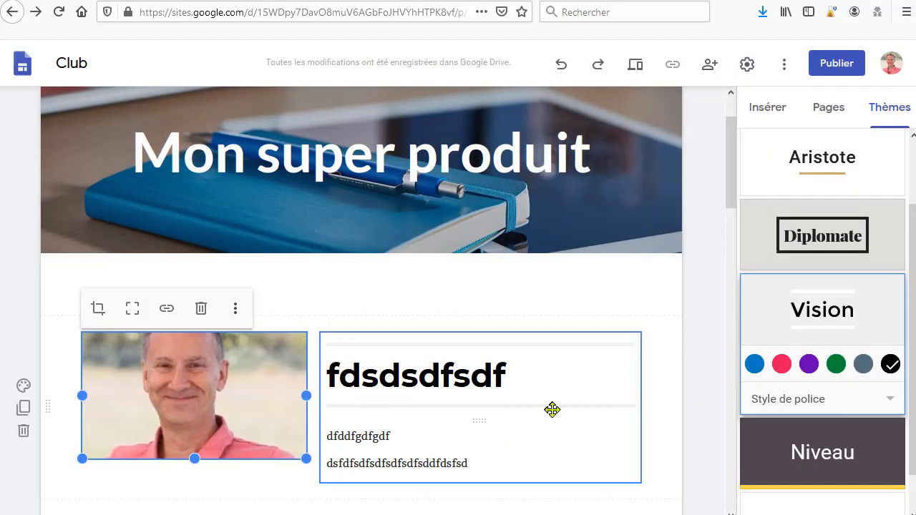
left_click(202, 439)
left_click(236, 430)
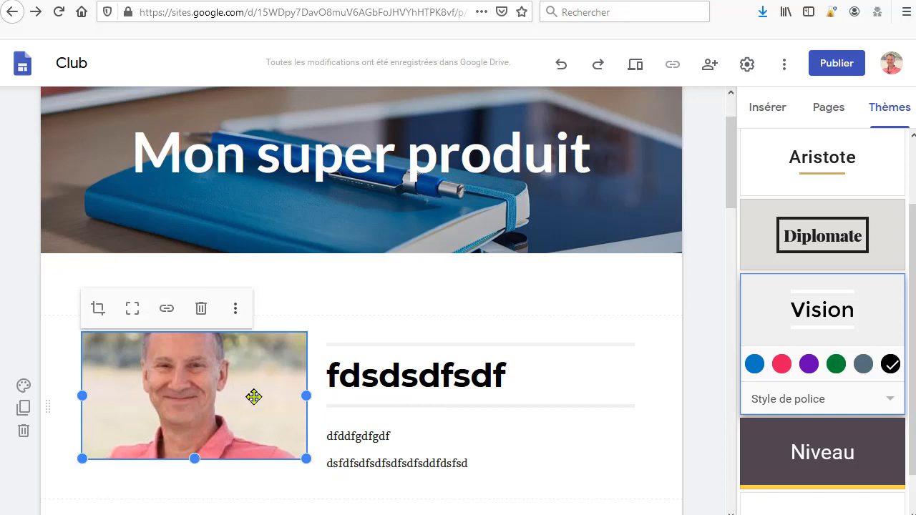
left_click(235, 312)
mouse_move(235, 315)
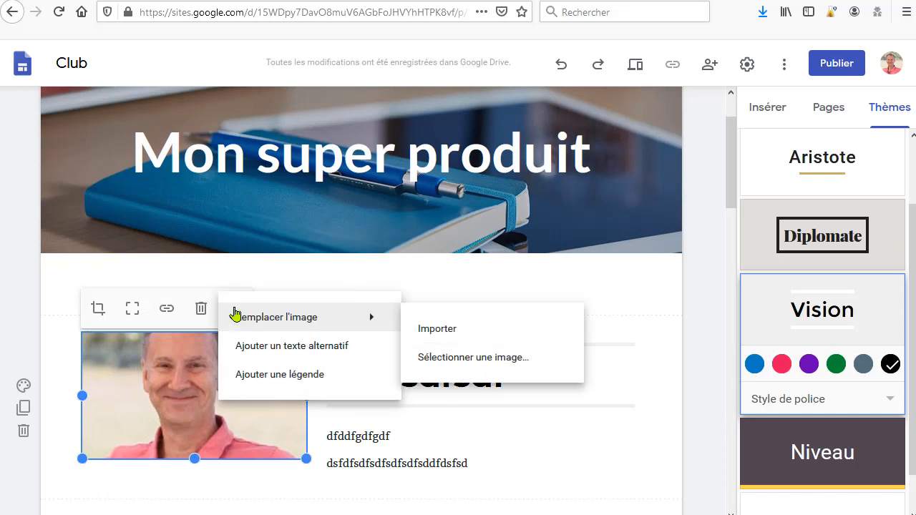
left_click(425, 327)
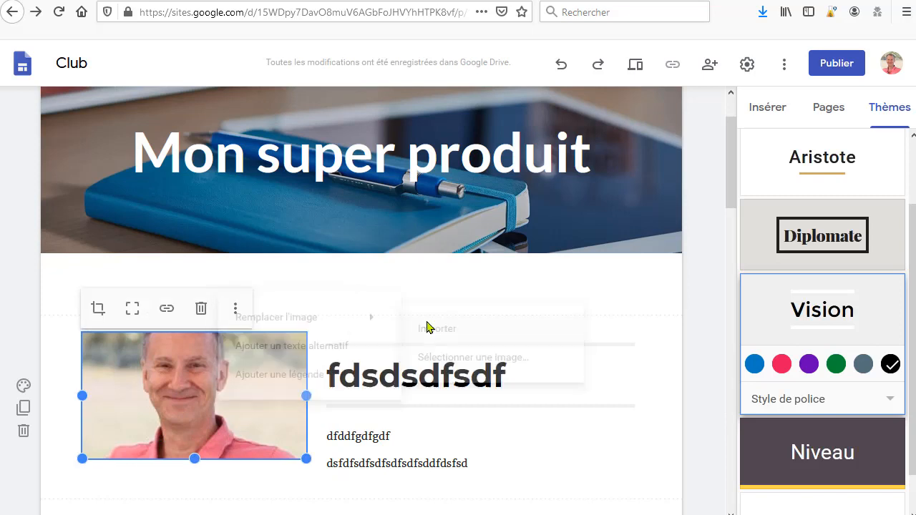
left_click(237, 310)
mouse_move(362, 322)
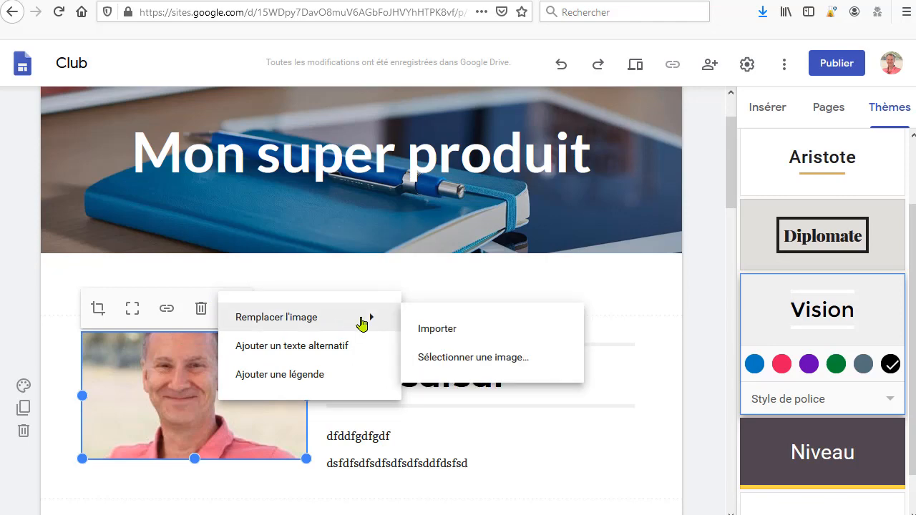
left_click(485, 361)
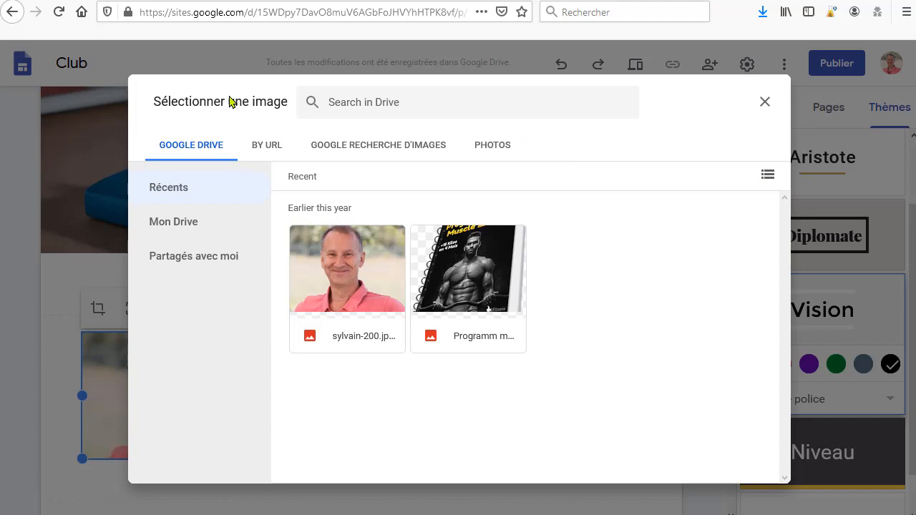
left_click(764, 102)
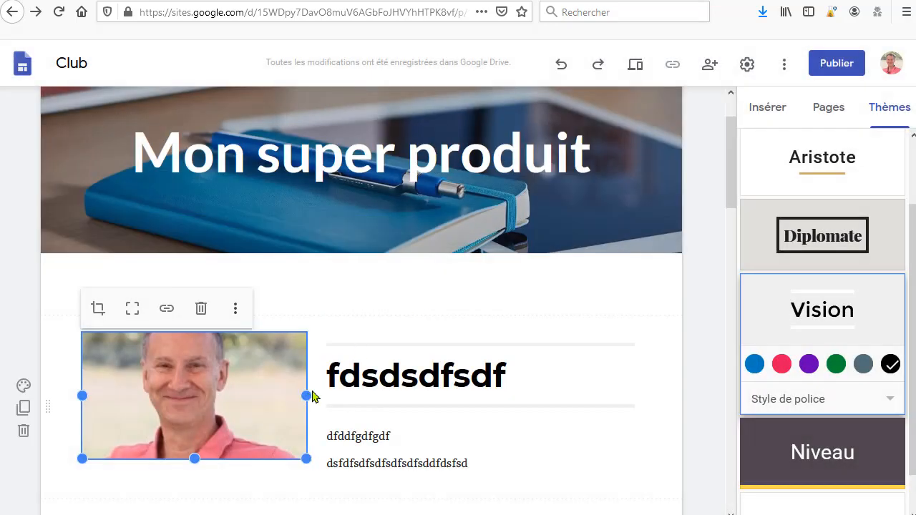
Step: Replace the layout's image with the uploaded file espérance-de-vie-insee.png
left_click(238, 313)
mouse_move(235, 312)
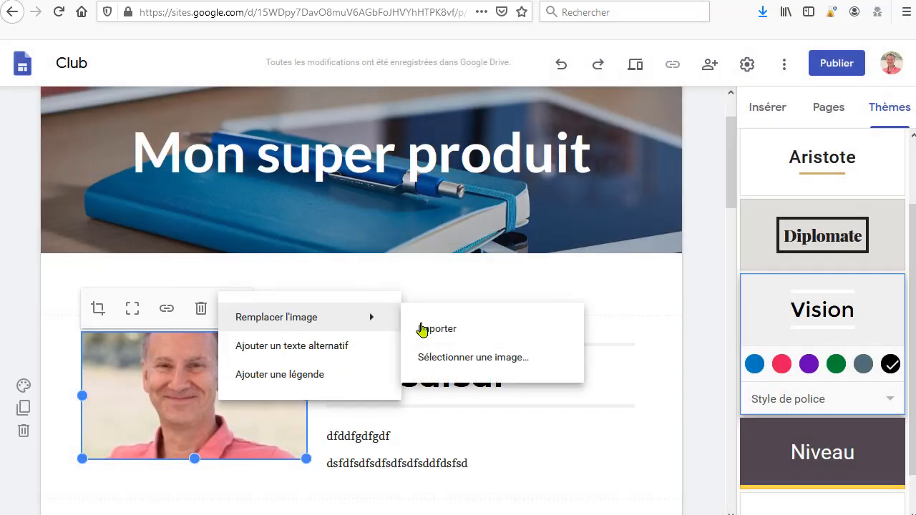
left_click(437, 333)
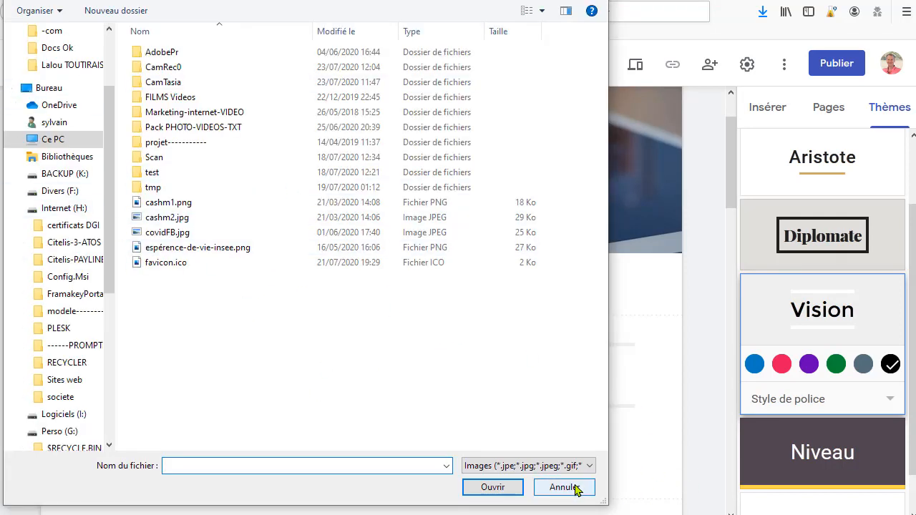
double_click(187, 248)
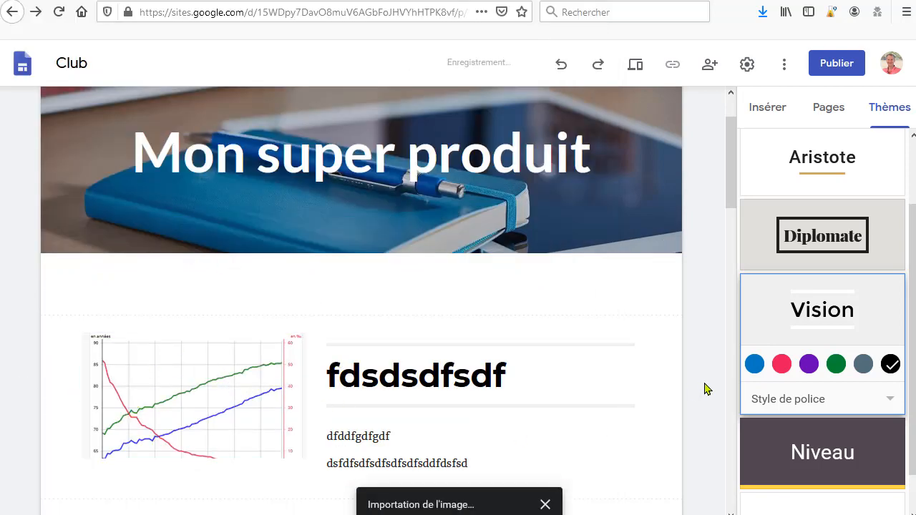
Step: Enlarge the chart image by resizing it from its corner within the layout
scroll(677, 370, "up", 2)
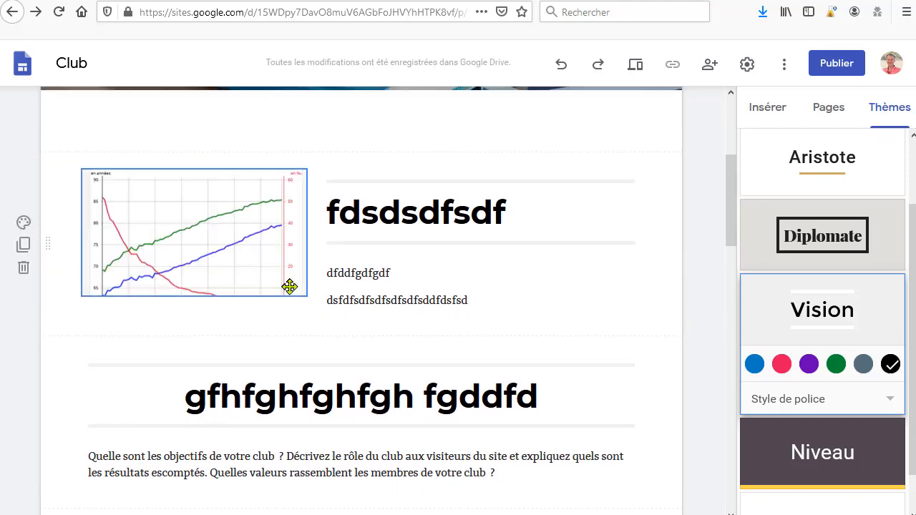
left_click(290, 288)
left_click_drag(290, 294, 340, 366)
left_click(531, 344)
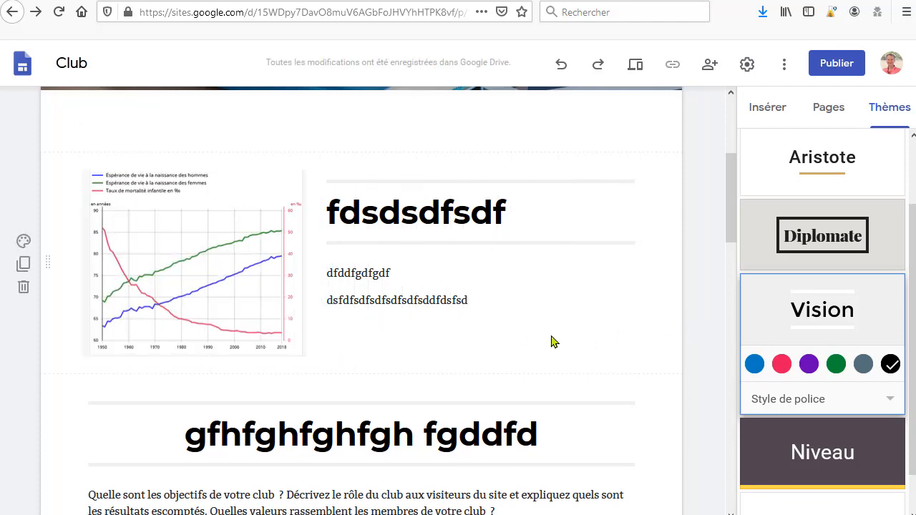
Step: Add the paragraphs 'dsfsdfsdf', 'dsfsdfsdf' and 'sdfsdfsdfsdsdfsdfsdf' below the heading section's description text
scroll(554, 343, "up", 3)
scroll(548, 352, "down", 10)
scroll(546, 363, "up", 3)
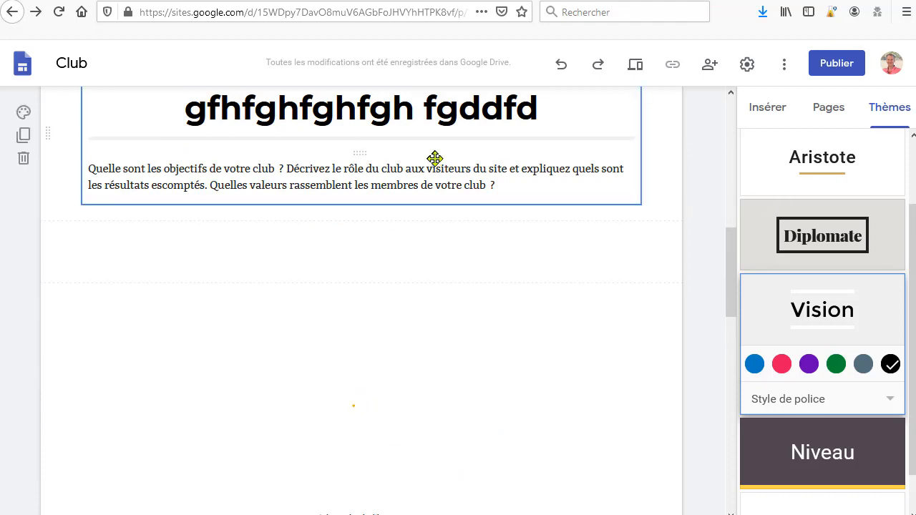
left_click(503, 188)
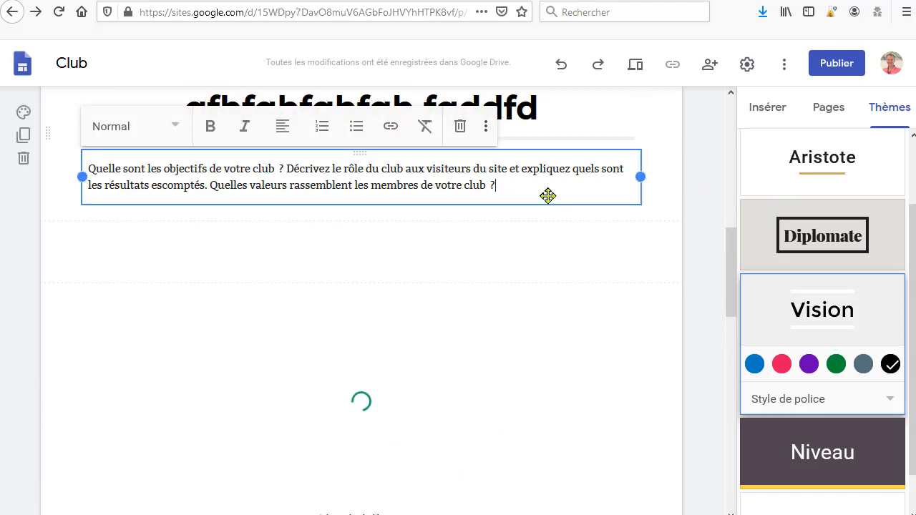
key("Return")
key("Return")
type("dsfsdfsdf")
key("Return")
key("Return")
key("Return")
type("dsfsdfsdf")
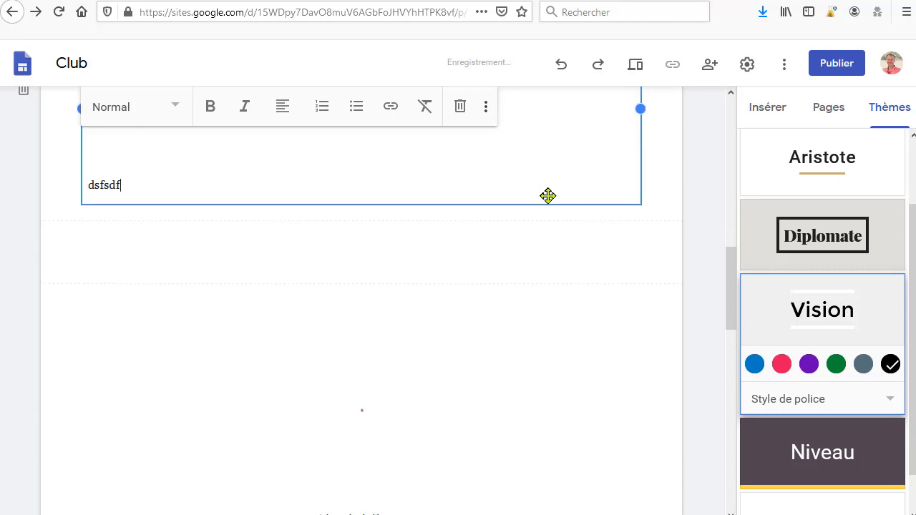
key("Return")
key("Return")
key("Return")
type("sdfsdfsdfsdsdfsdfsdf")
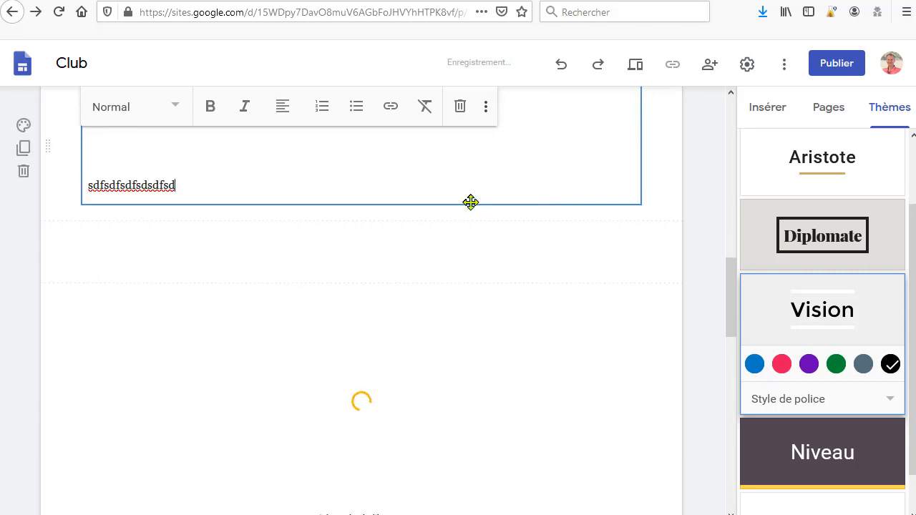
left_click(703, 268)
Step: Insert a four-image layout below the added paragraphs
scroll(684, 282, "up", 3)
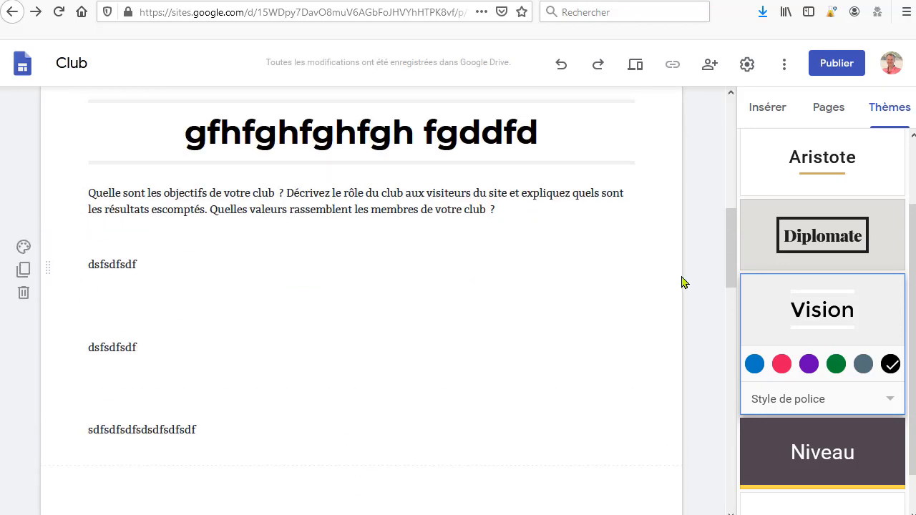
left_click(771, 116)
scroll(724, 314, "down", 4)
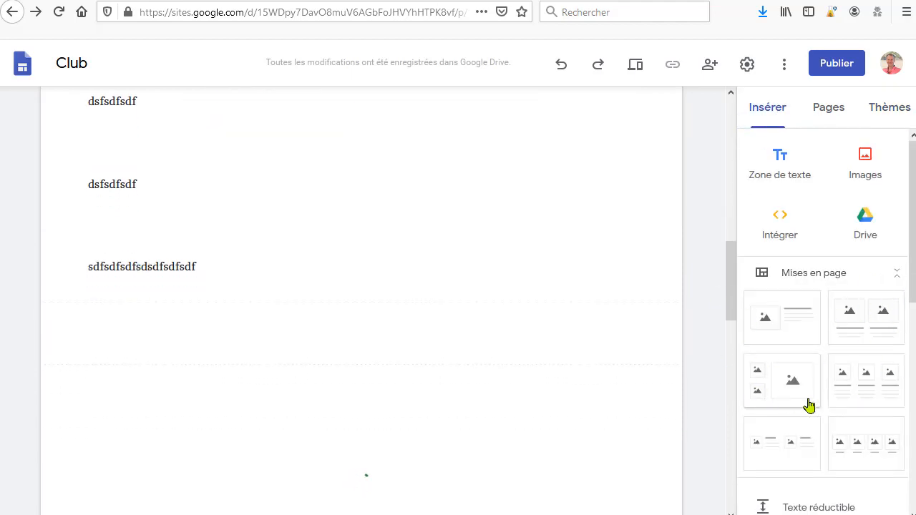
scroll(852, 412, "down", 4)
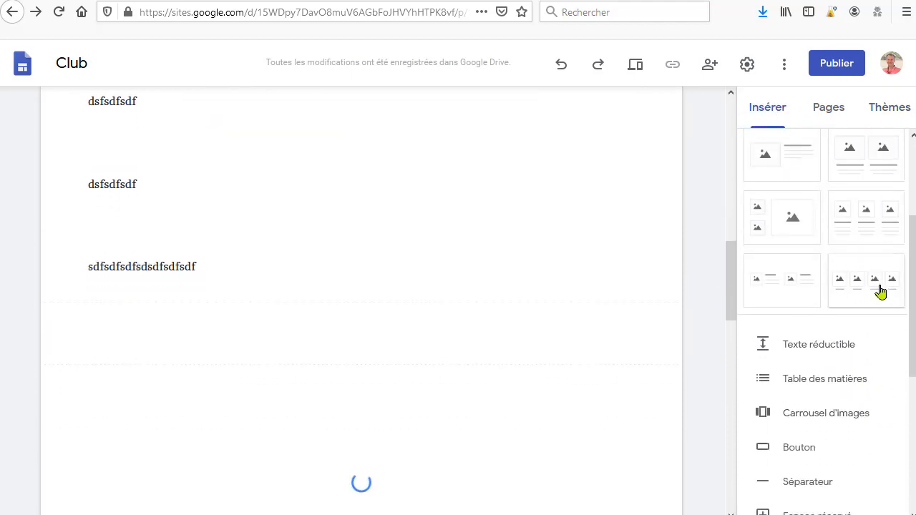
left_click_drag(880, 291, 266, 329)
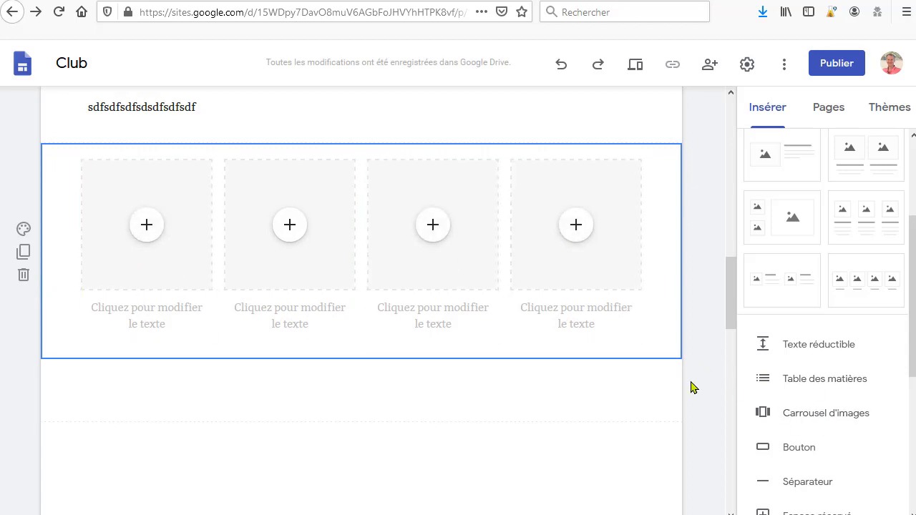
scroll(600, 380, "down", 3)
scroll(833, 445, "down", 1)
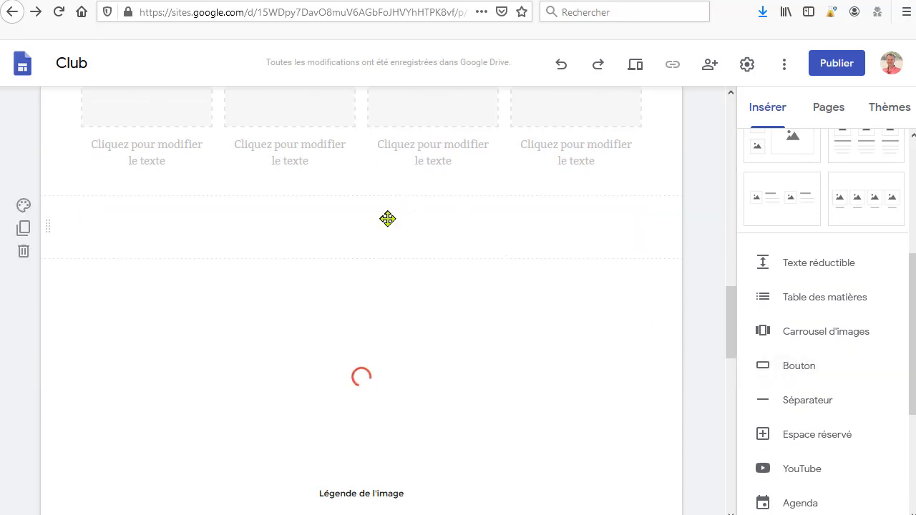
left_click(762, 370)
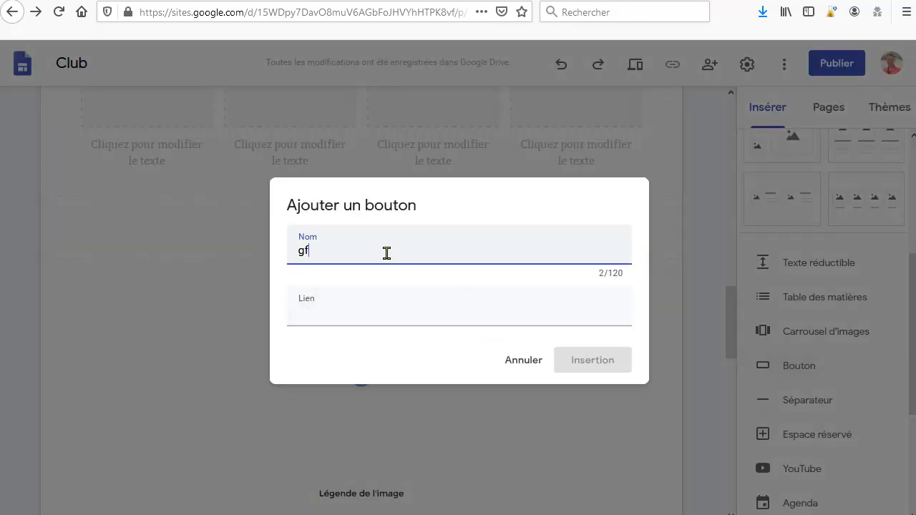
left_click(334, 309)
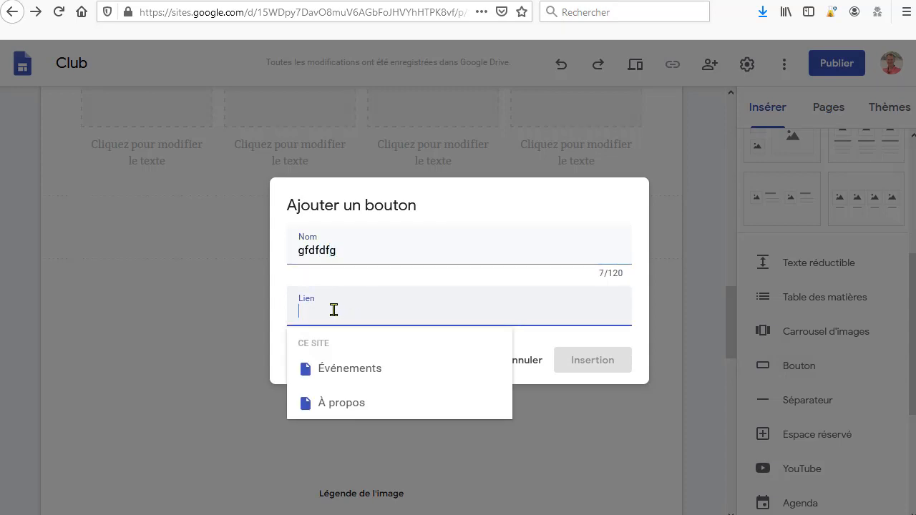
type("http")
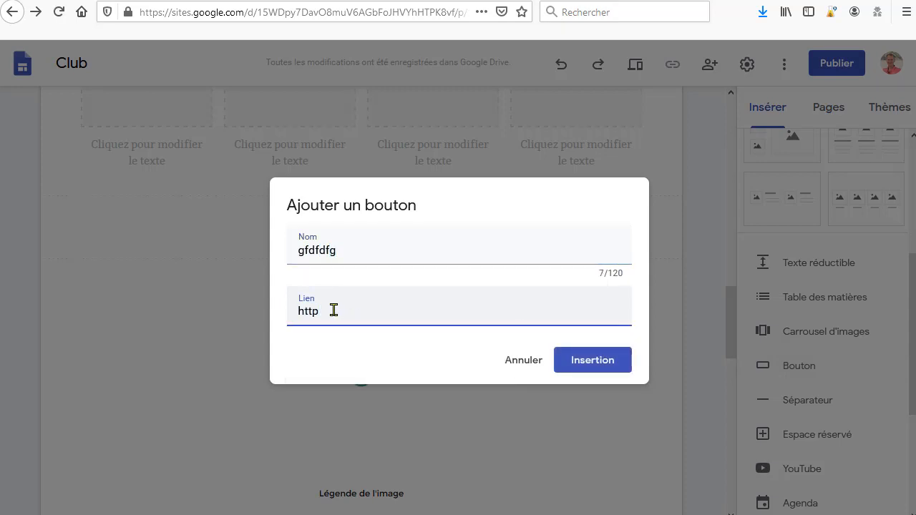
type("s:/")
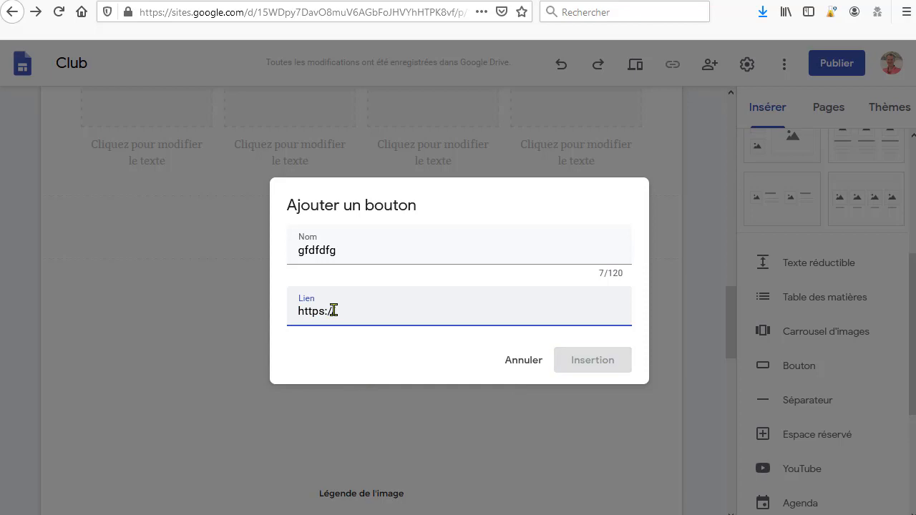
type("/www")
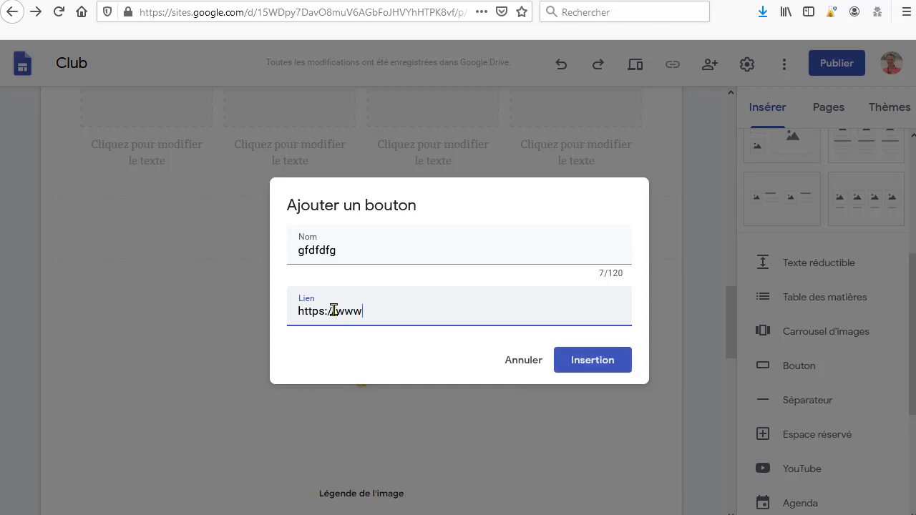
type("w1t")
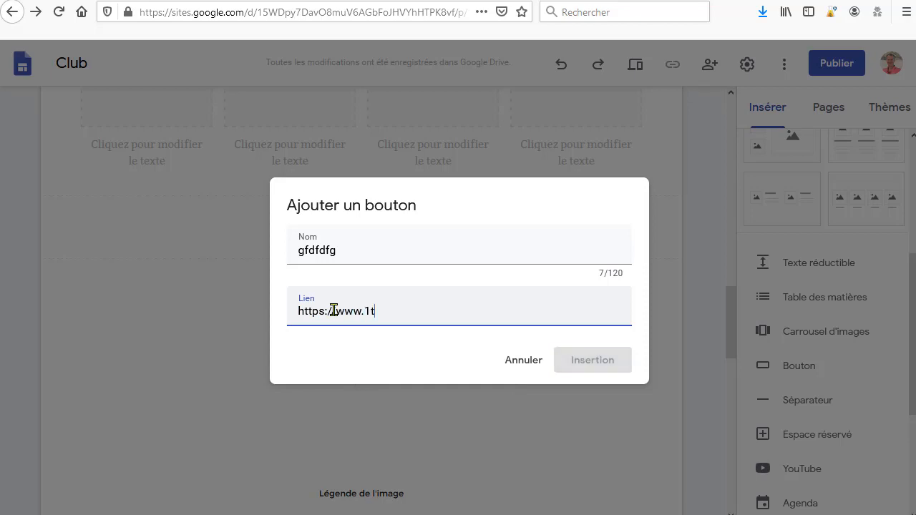
type("pe.com")
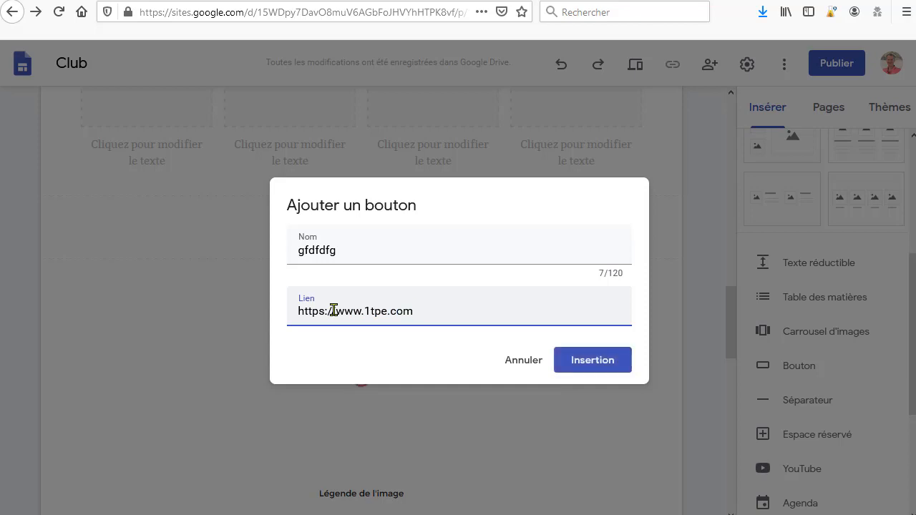
left_click(599, 358)
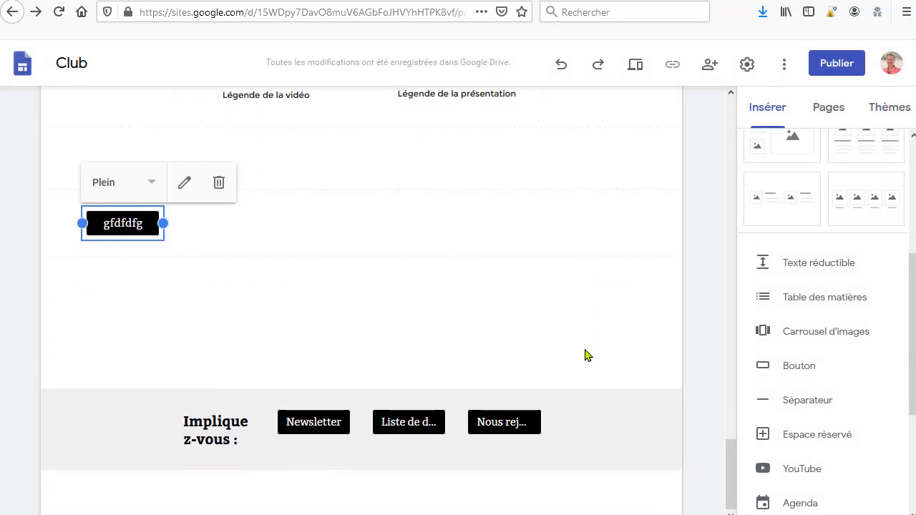
Step: Move the button into a new section just below the four-image layout and centre it
scroll(215, 358, "up", 2)
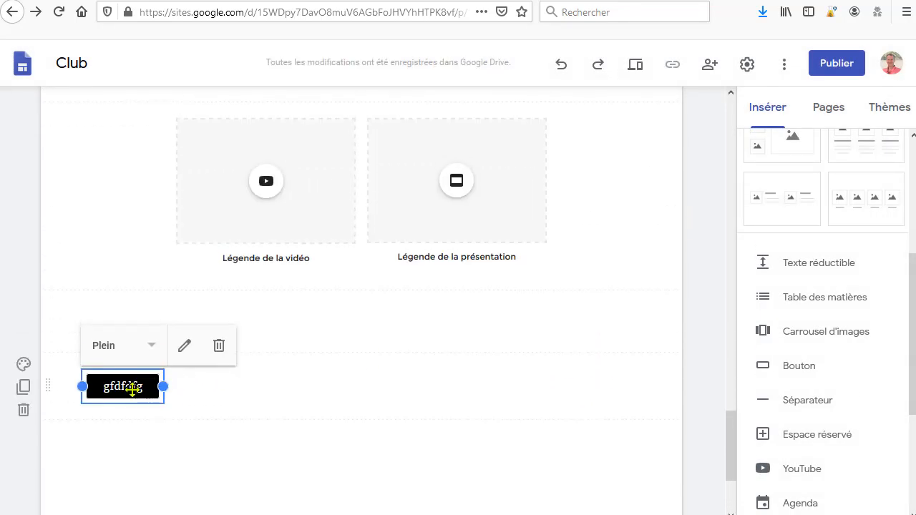
left_click_drag(176, 397, 356, 276)
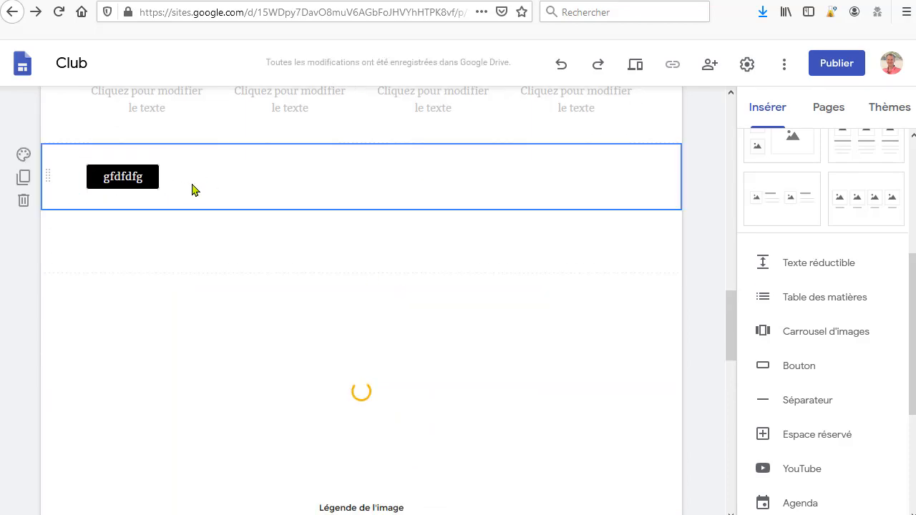
left_click_drag(152, 179, 384, 183)
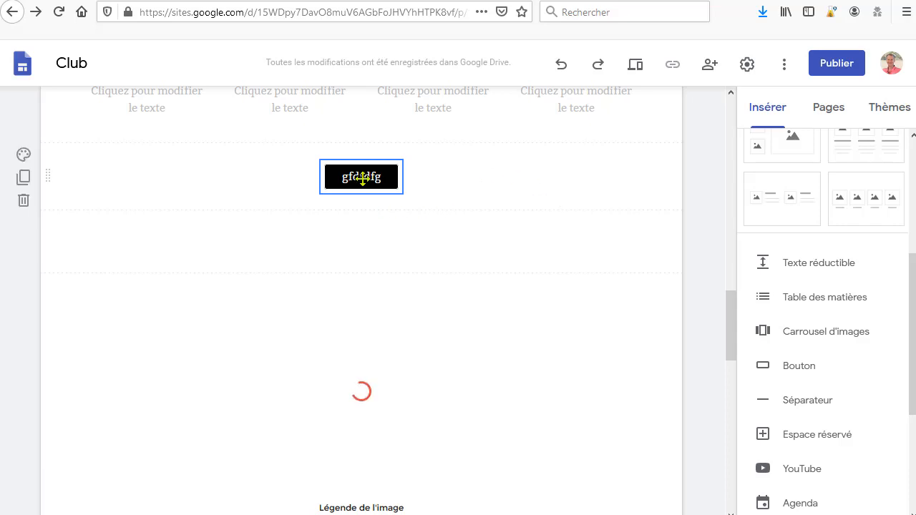
Step: Rename the button to 'Achetez mon produit'
left_click(373, 175)
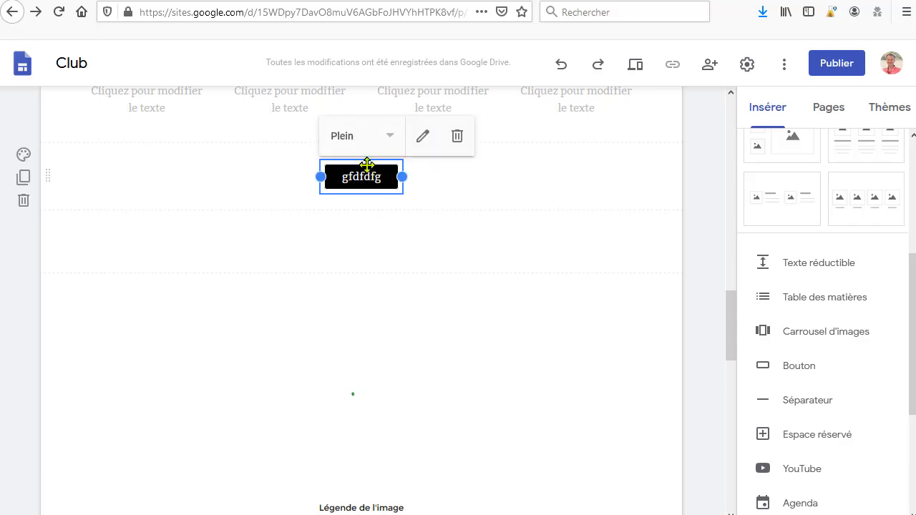
left_click(420, 140)
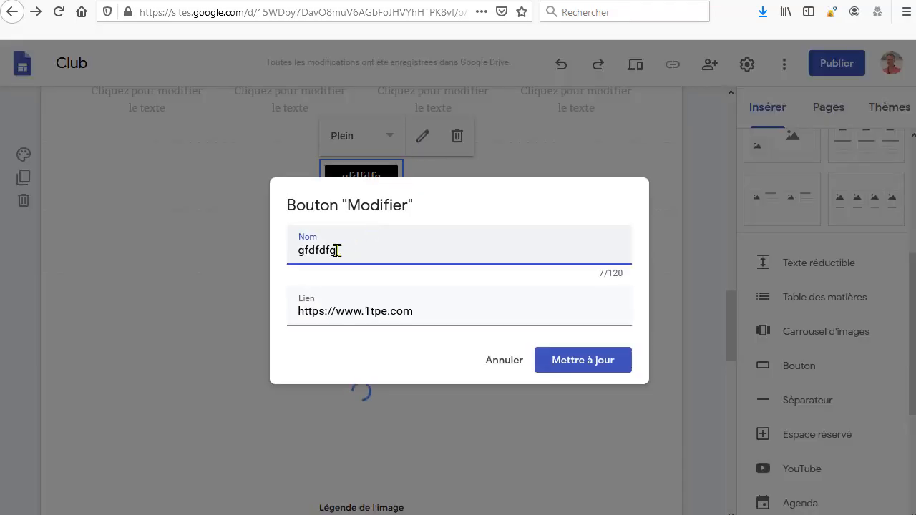
left_click_drag(335, 250, 232, 250)
type("C")
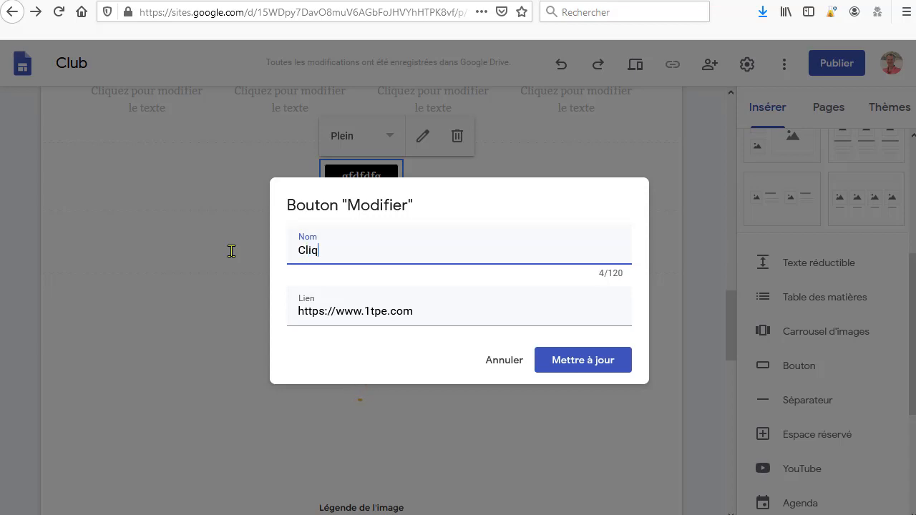
key("BackSpace")
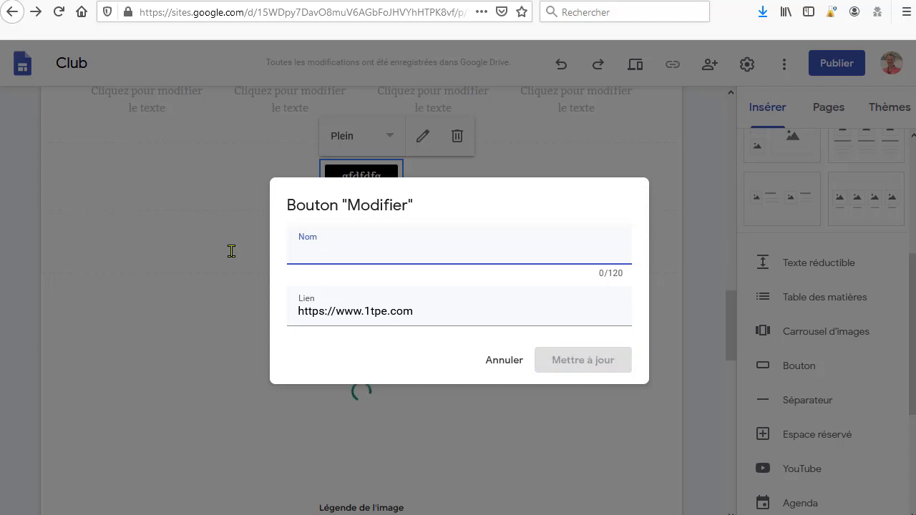
type("Achetez mon produit")
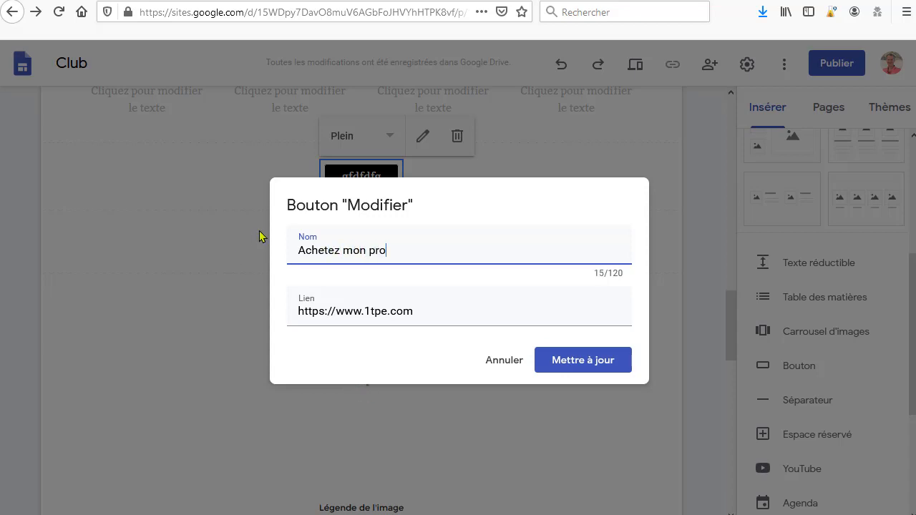
left_click(589, 371)
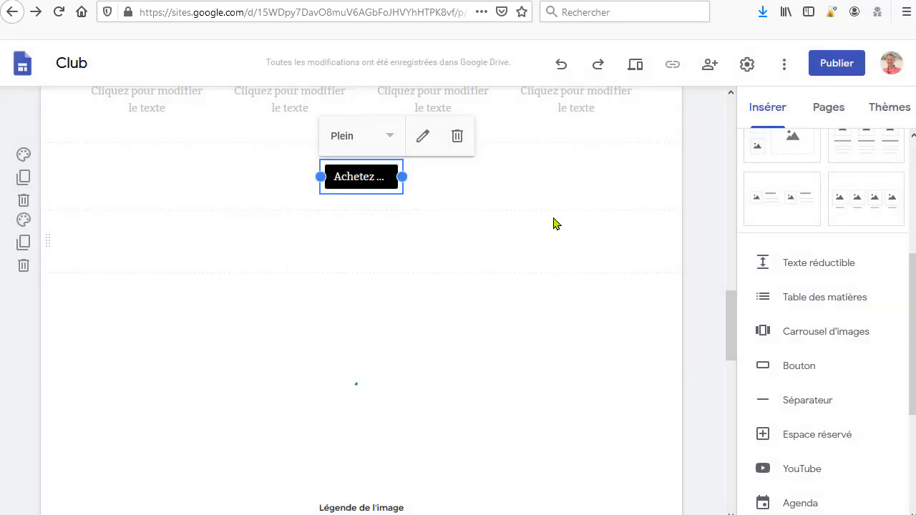
Step: Widen the button by stretching it out on both sides
left_click_drag(405, 177, 493, 185)
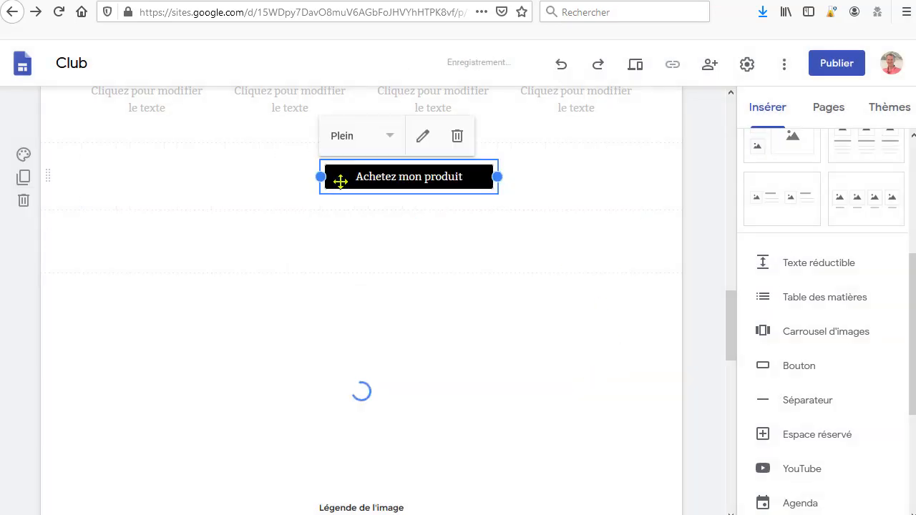
left_click_drag(320, 177, 273, 177)
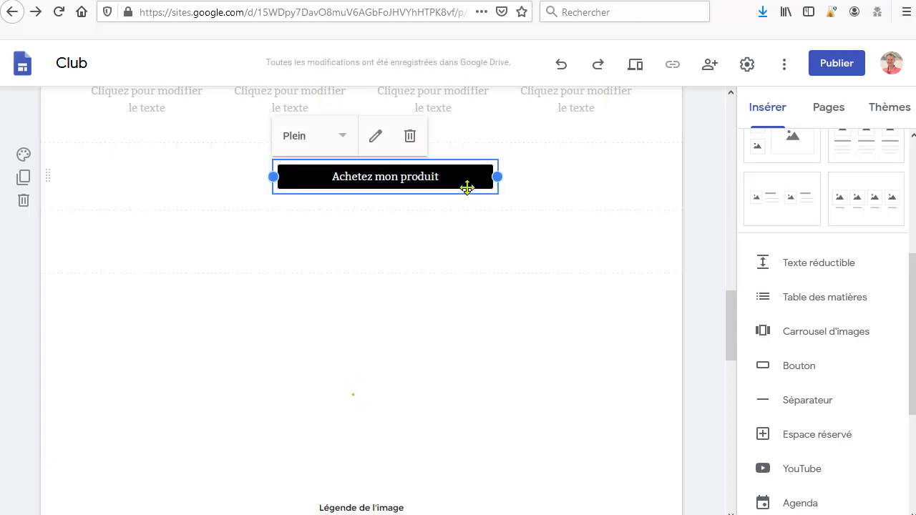
left_click(343, 139)
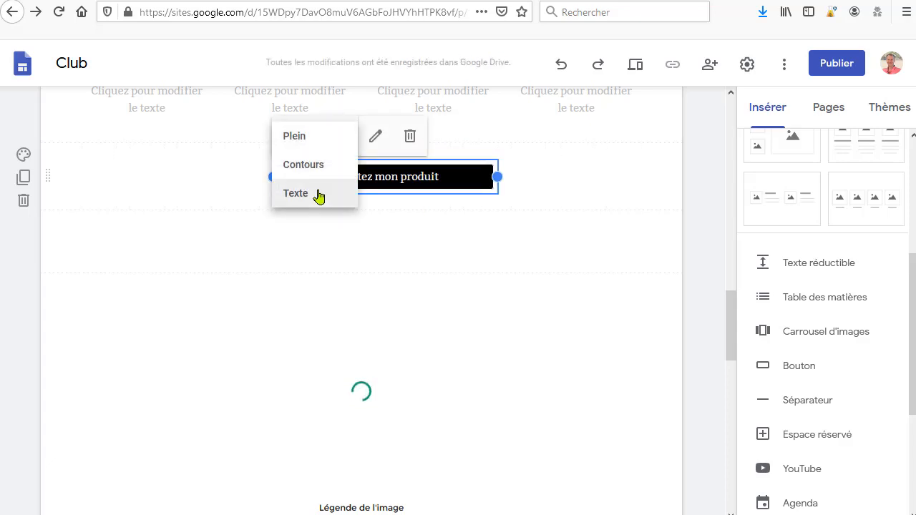
left_click(480, 183)
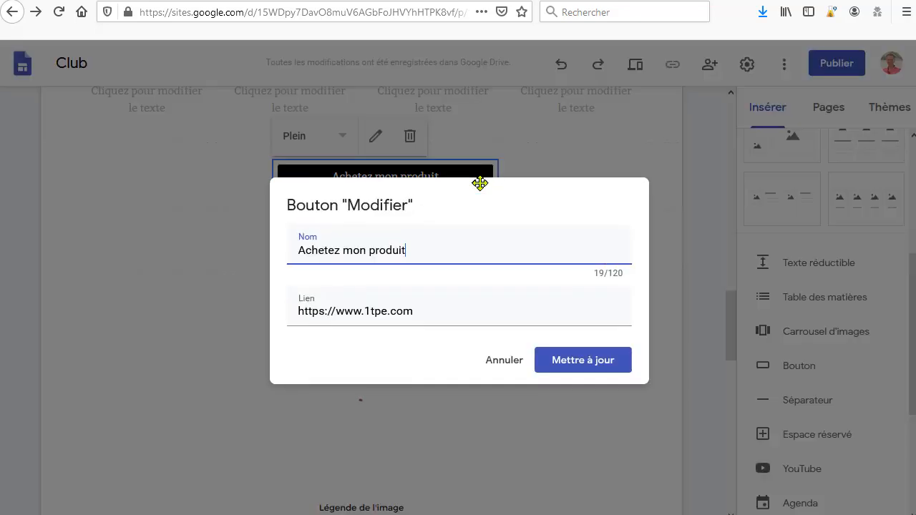
left_click(725, 228)
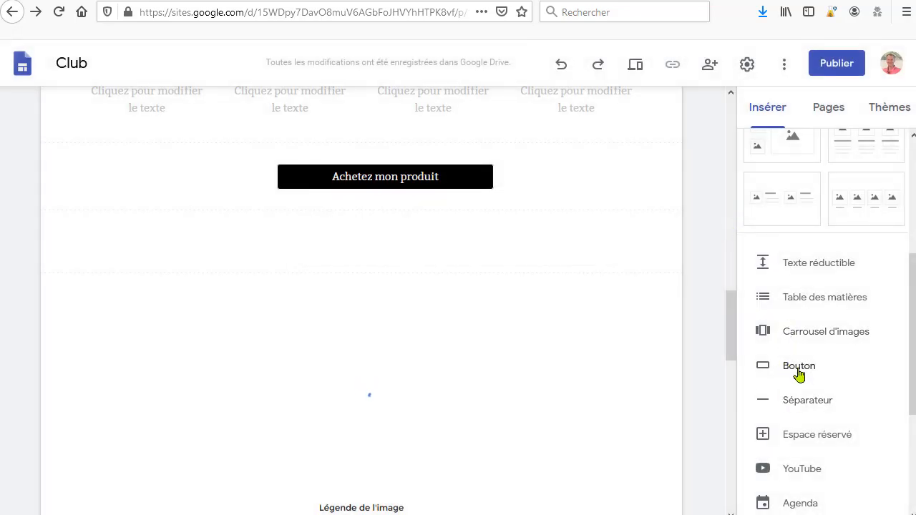
left_click(798, 367)
left_click(544, 359)
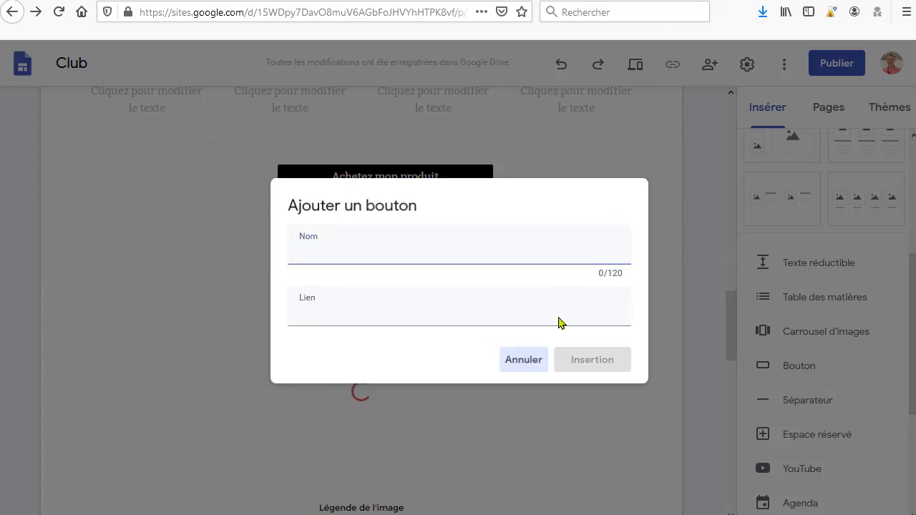
left_click(482, 183)
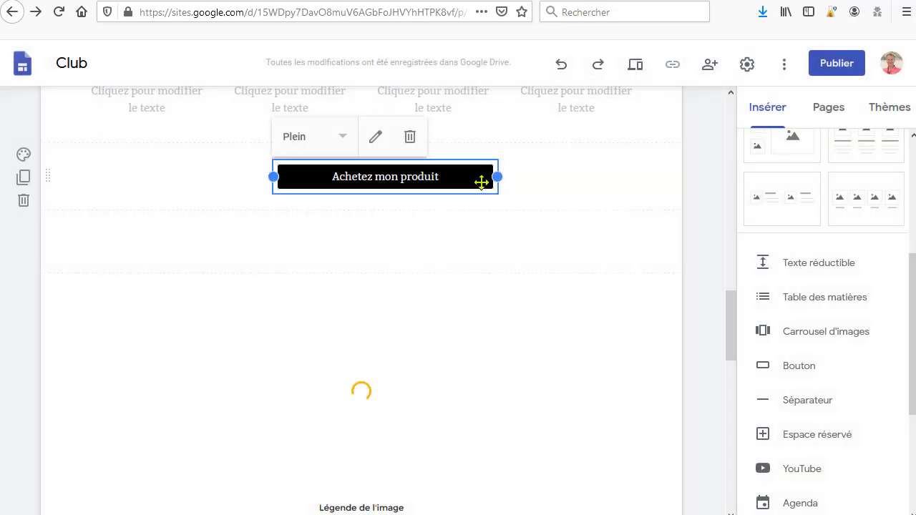
left_click(377, 143)
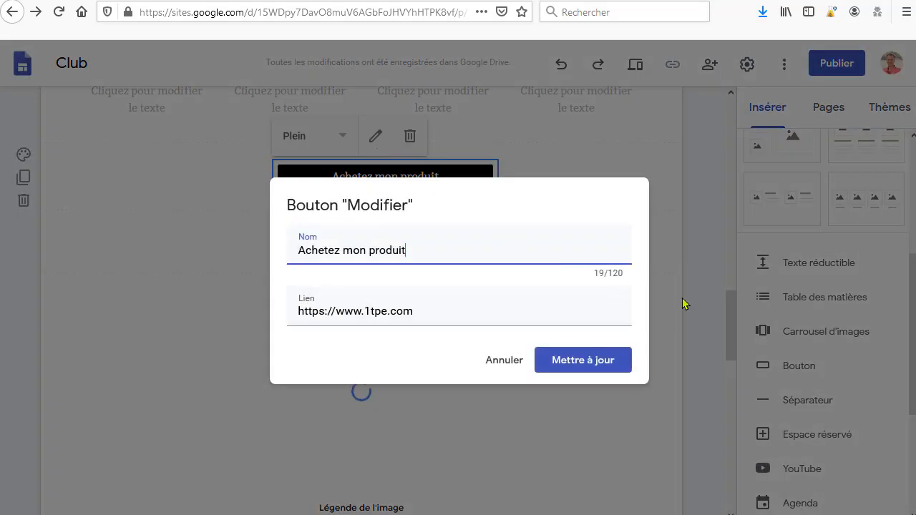
left_click(690, 209)
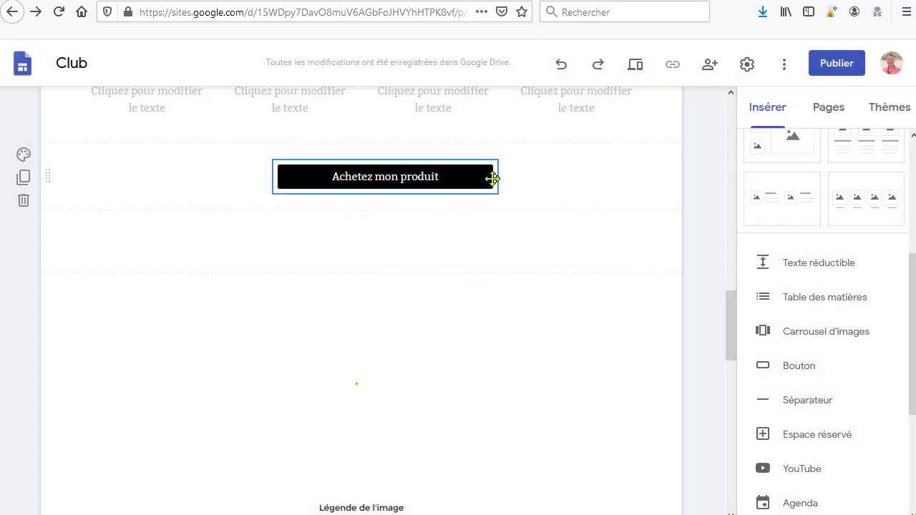
Step: Change the button's style to Contours
left_click(494, 178)
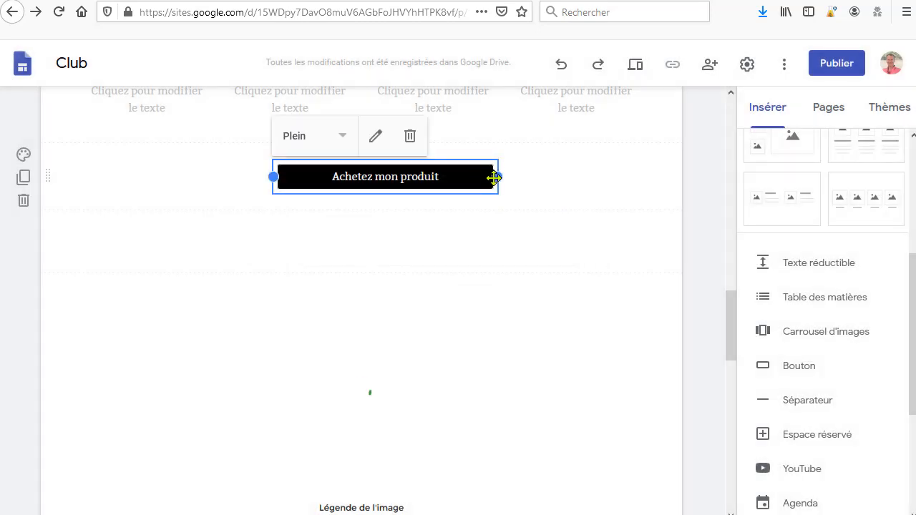
left_click(346, 138)
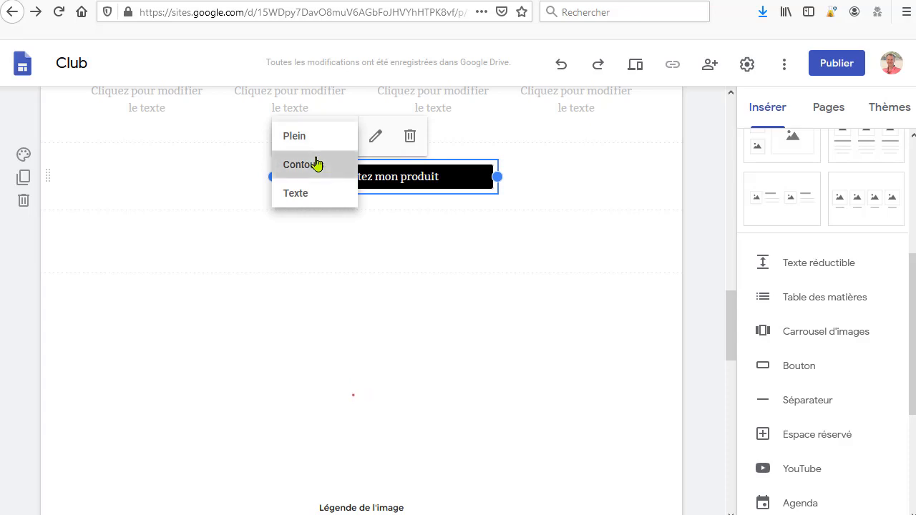
left_click(317, 161)
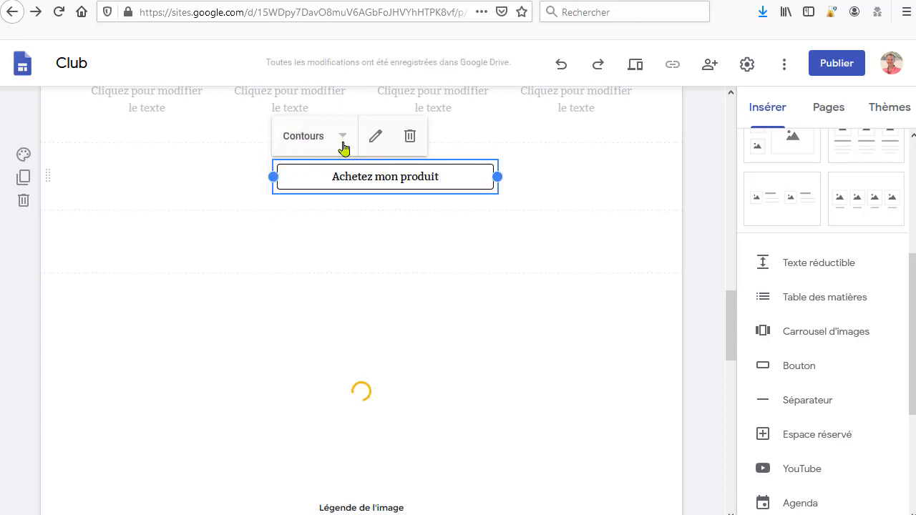
left_click(689, 194)
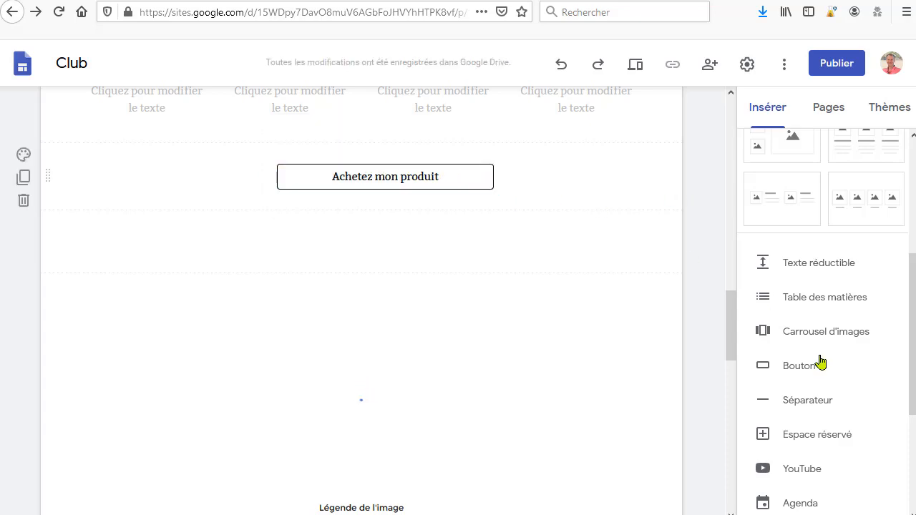
Step: Open the Événements page and browse through its sections
scroll(693, 380, "down", 3)
scroll(619, 350, "up", 3)
scroll(587, 327, "down", 5)
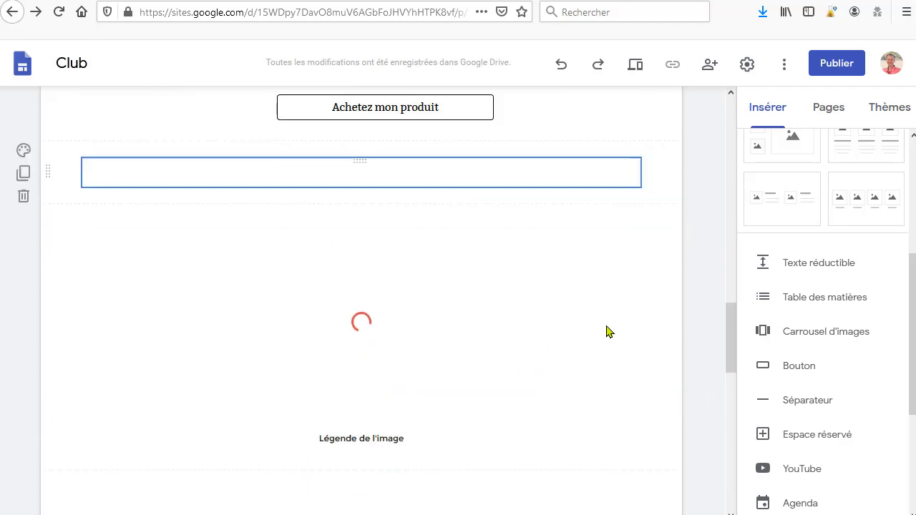
scroll(704, 322, "up", 15)
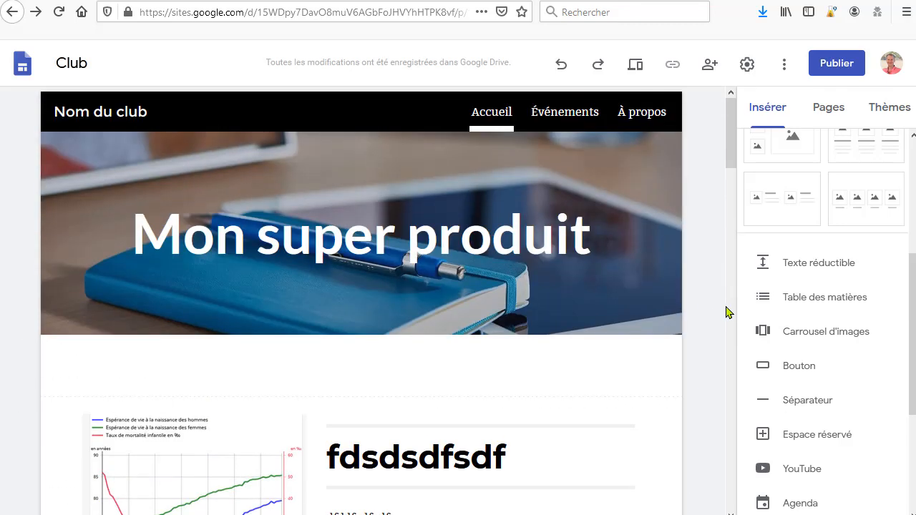
left_click(563, 116)
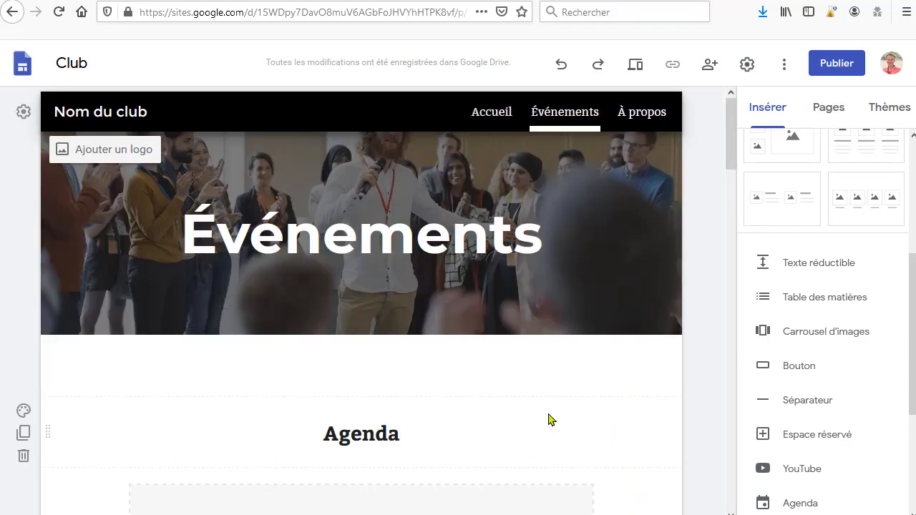
scroll(548, 419, "down", 8)
scroll(629, 400, "down", 5)
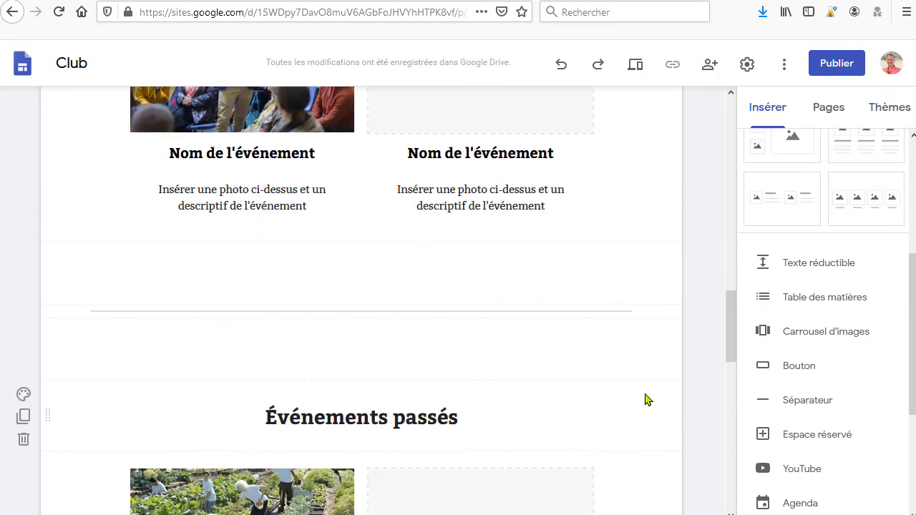
Step: Return to the Accueil page and scroll through its content
scroll(646, 399, "up", 6)
scroll(679, 398, "down", 10)
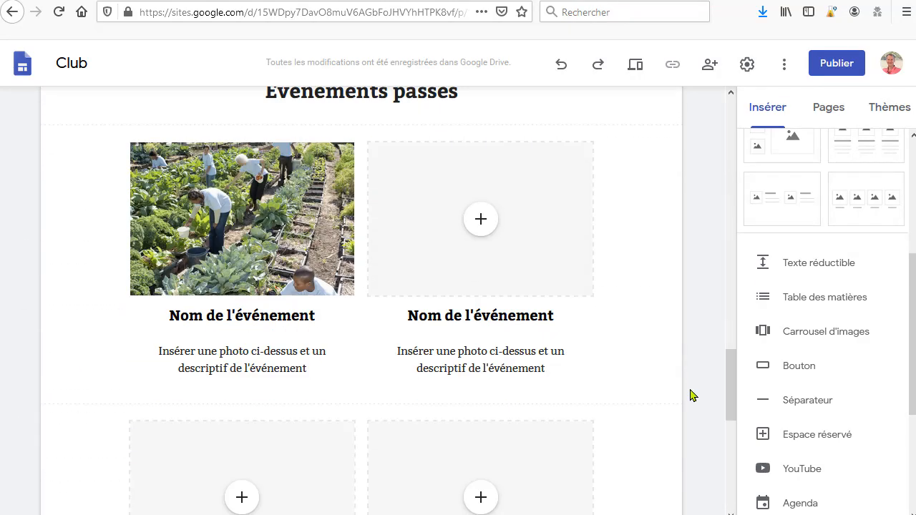
scroll(692, 393, "up", 15)
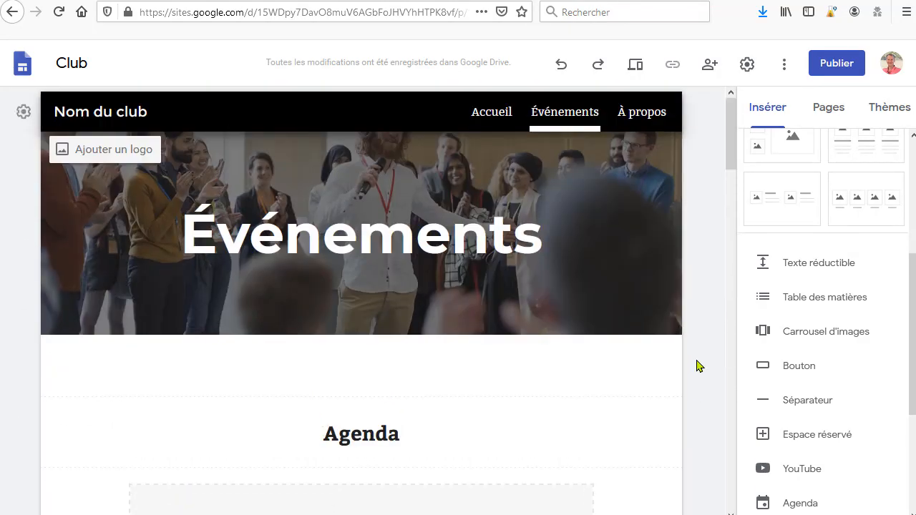
left_click(490, 121)
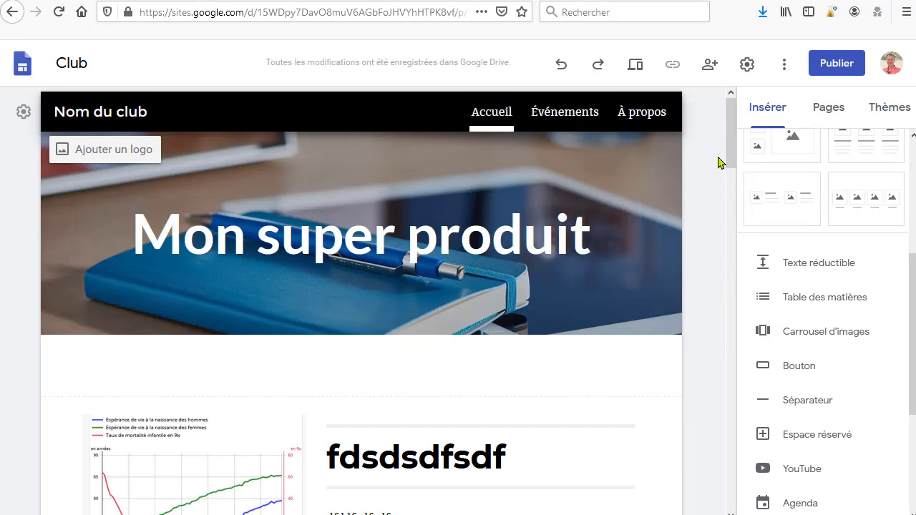
scroll(679, 360, "down", 3)
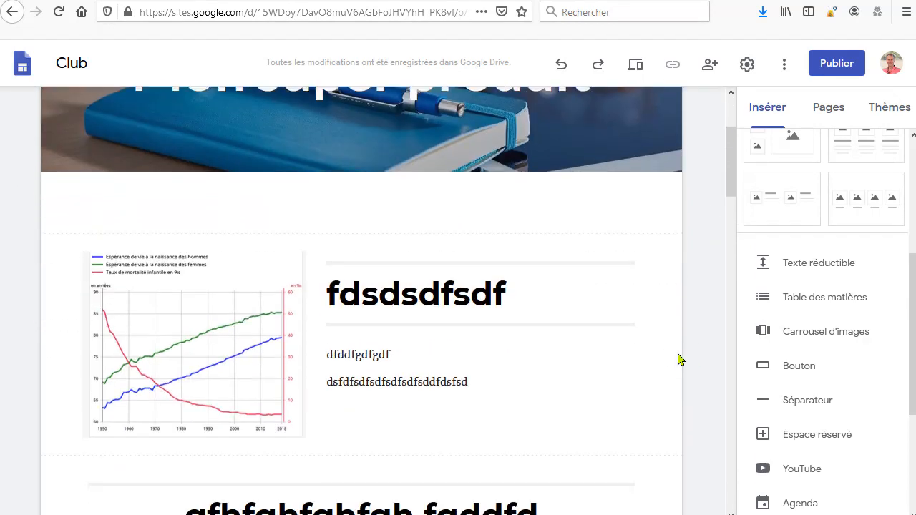
scroll(699, 313, "up", 3)
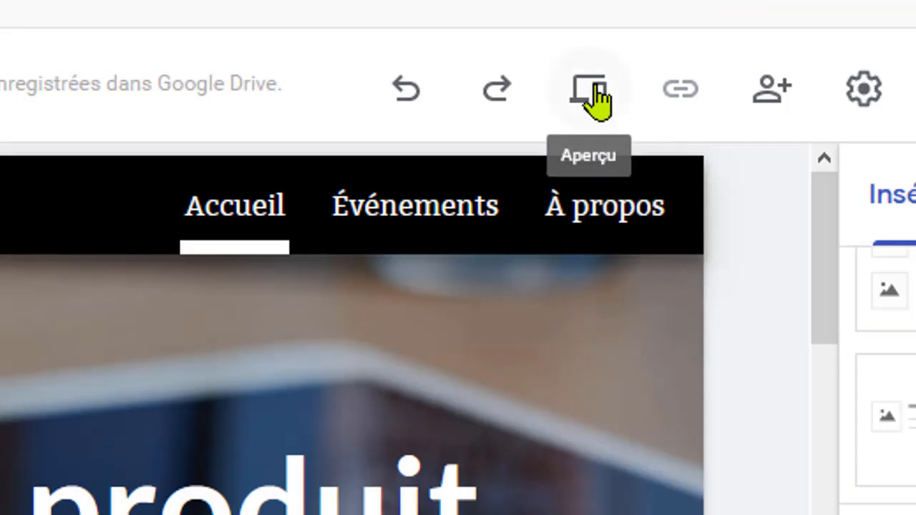
Step: Preview the site and scroll through the home page in desktop size
left_click(598, 101)
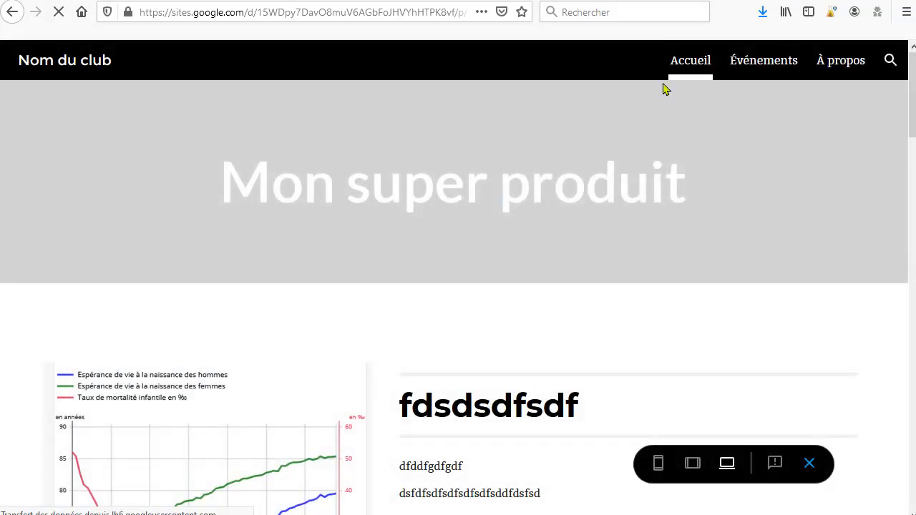
scroll(830, 258, "down", 7)
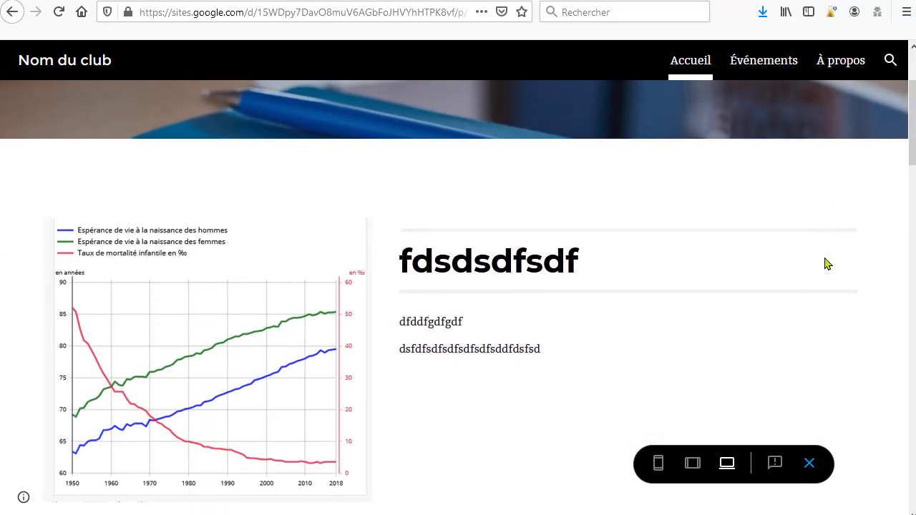
scroll(813, 283, "down", 15)
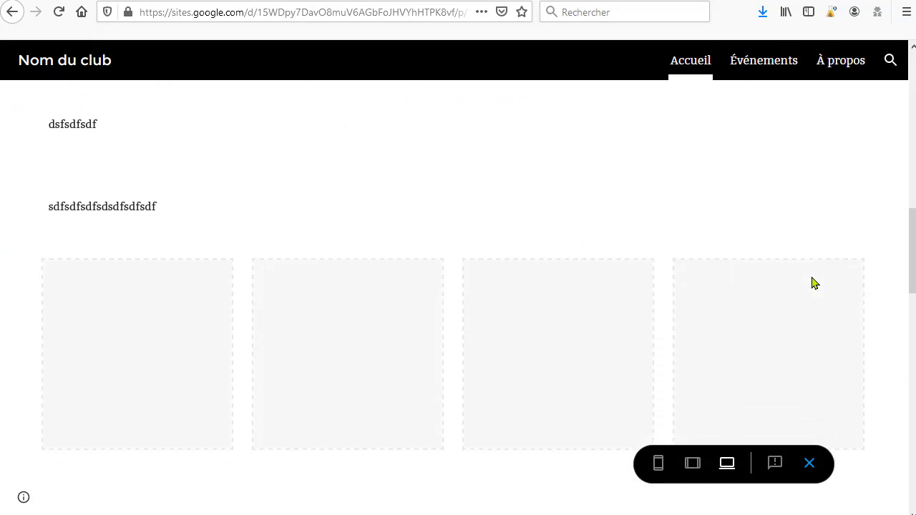
scroll(830, 299, "down", 2)
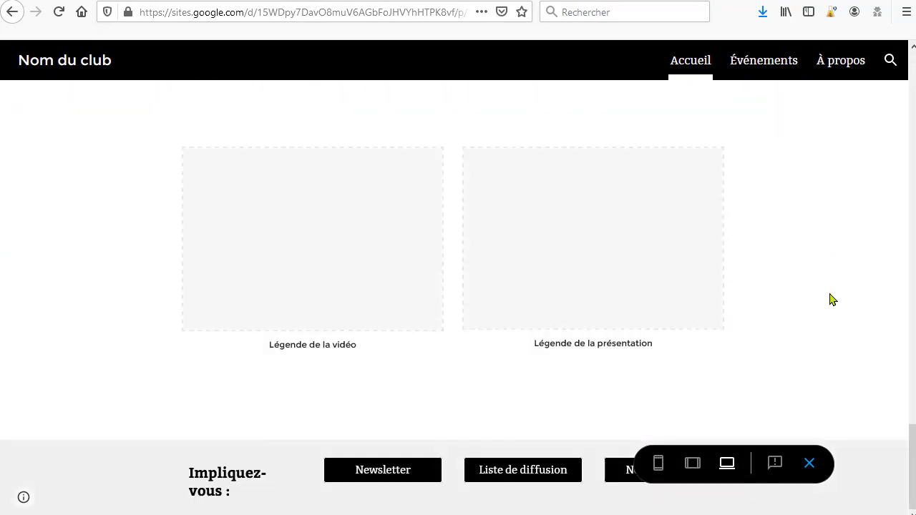
scroll(480, 296, "up", 8)
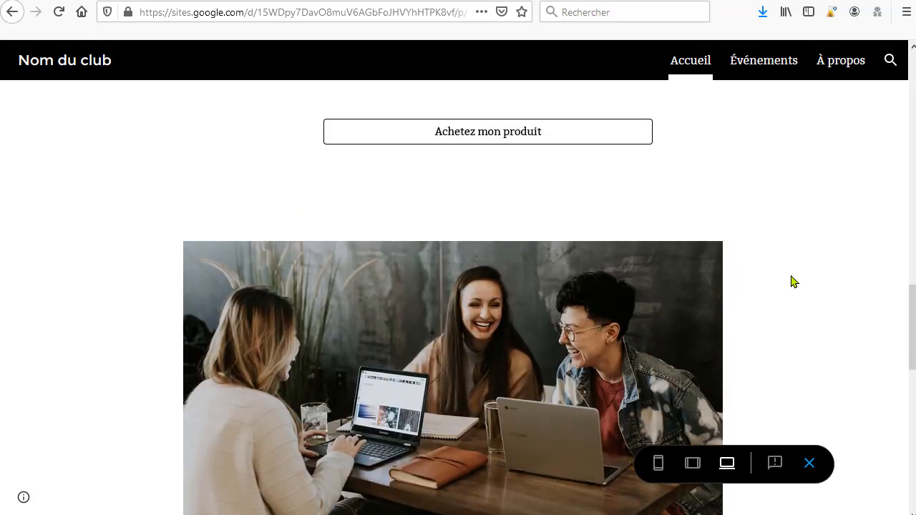
scroll(792, 280, "up", 5)
scroll(729, 296, "down", 1)
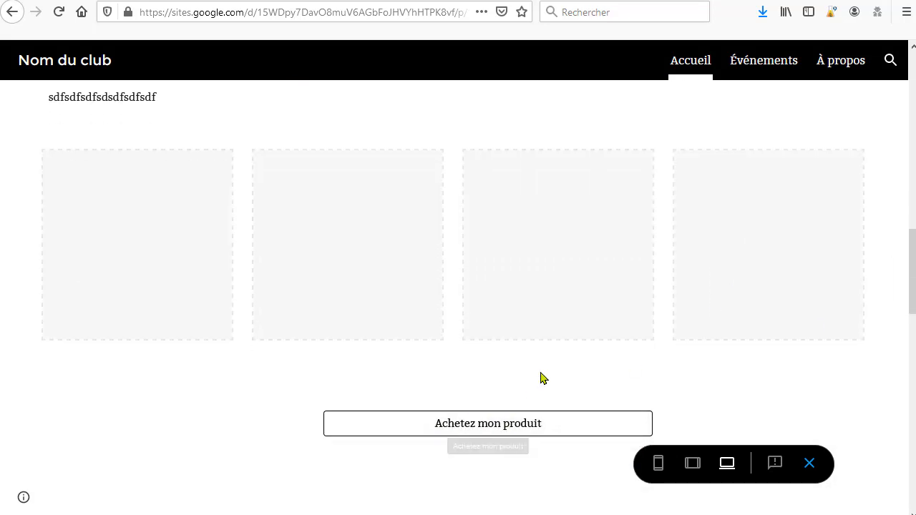
scroll(541, 378, "down", 2)
Step: Test the 'Achetez mon produit' button's link in the preview and go back to the preview
left_click(471, 282)
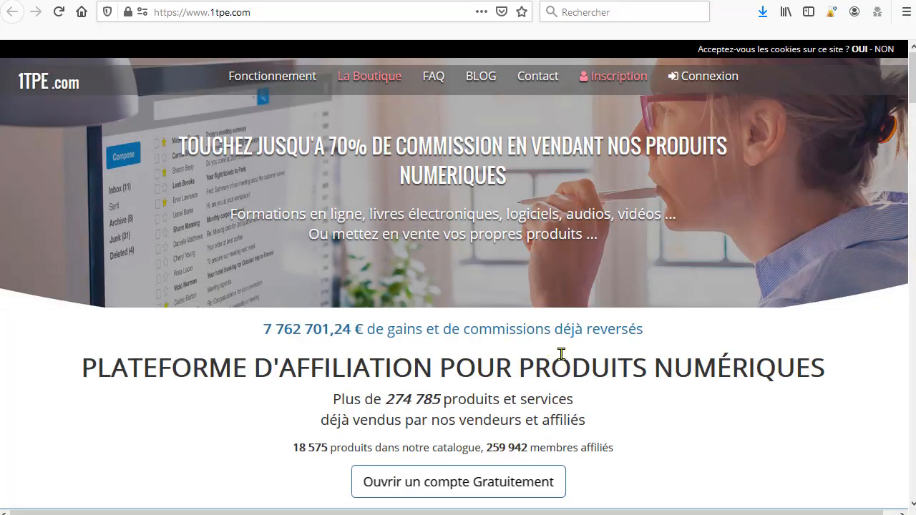
scroll(563, 357, "down", 4)
scroll(563, 357, "up", 4)
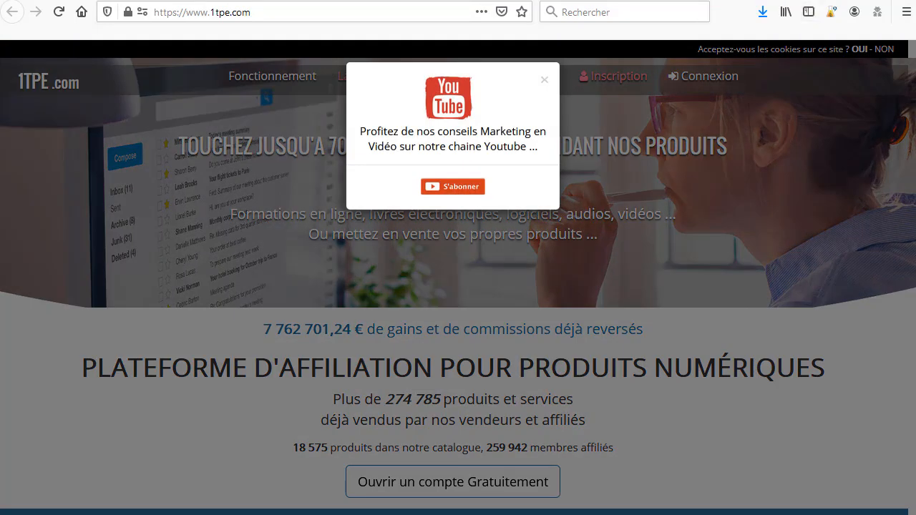
key("alt+Left")
scroll(834, 315, "up", 15)
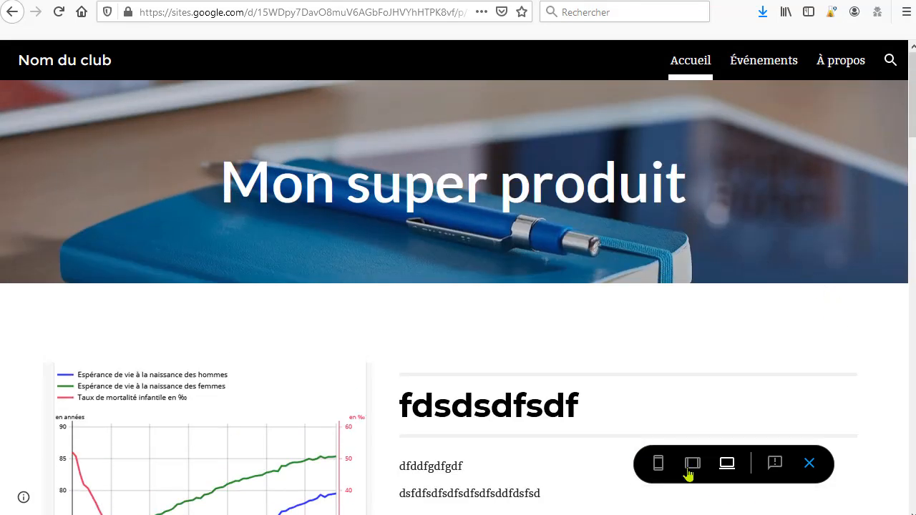
Step: Preview the site in tablet and phone sizes, scrolling through the mobile layout
left_click(694, 474)
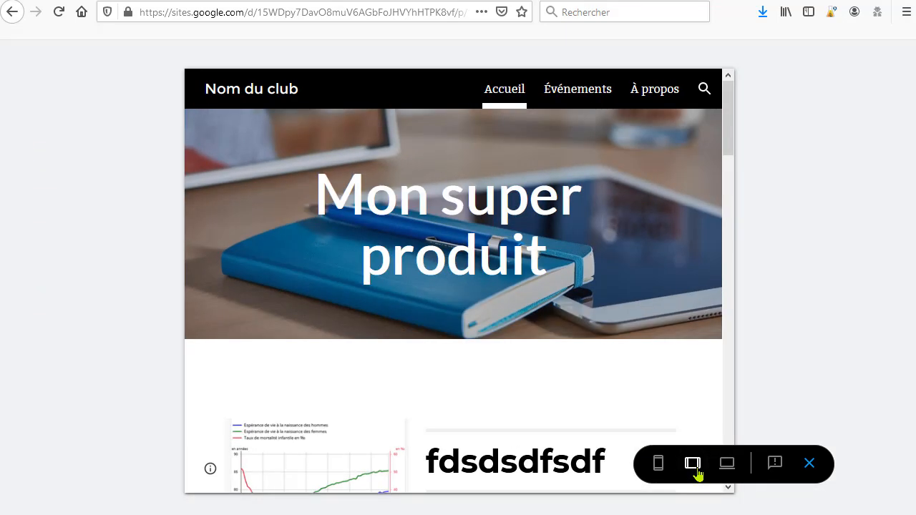
scroll(627, 369, "down", 6)
scroll(626, 369, "up", 6)
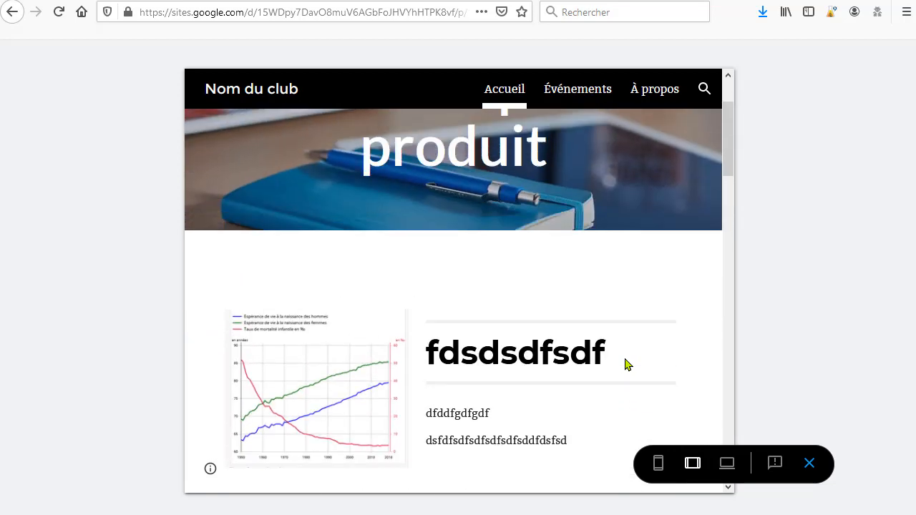
left_click(659, 466)
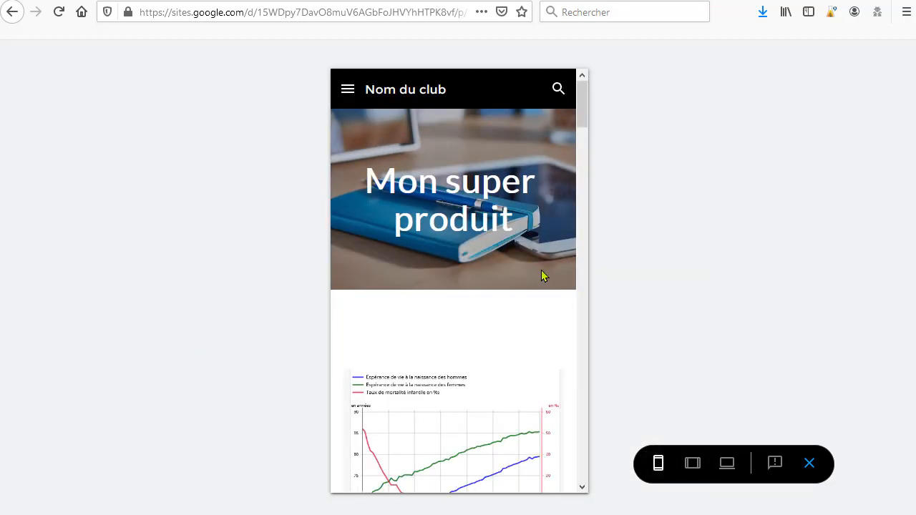
scroll(540, 301, "down", 6)
scroll(538, 326, "down", 10)
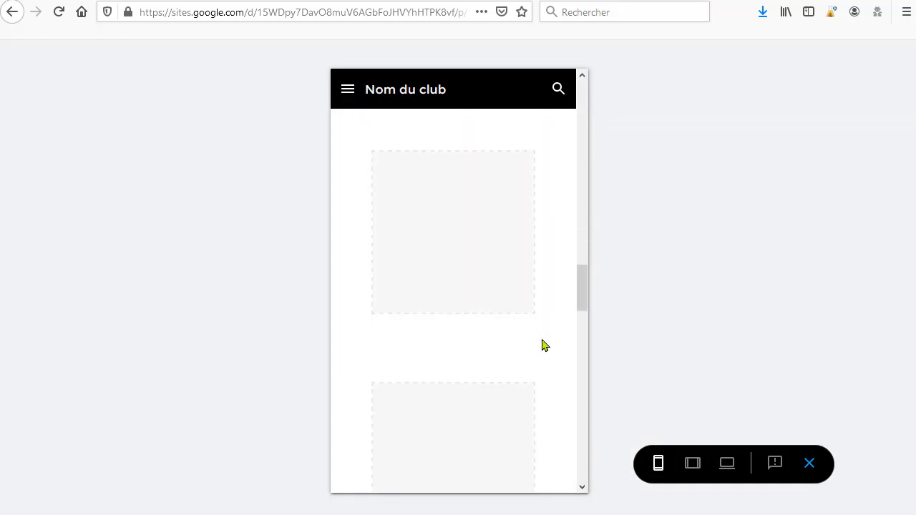
left_click_drag(582, 311, 576, 86)
Step: Switch the preview back to desktop size and close the preview
left_click(727, 463)
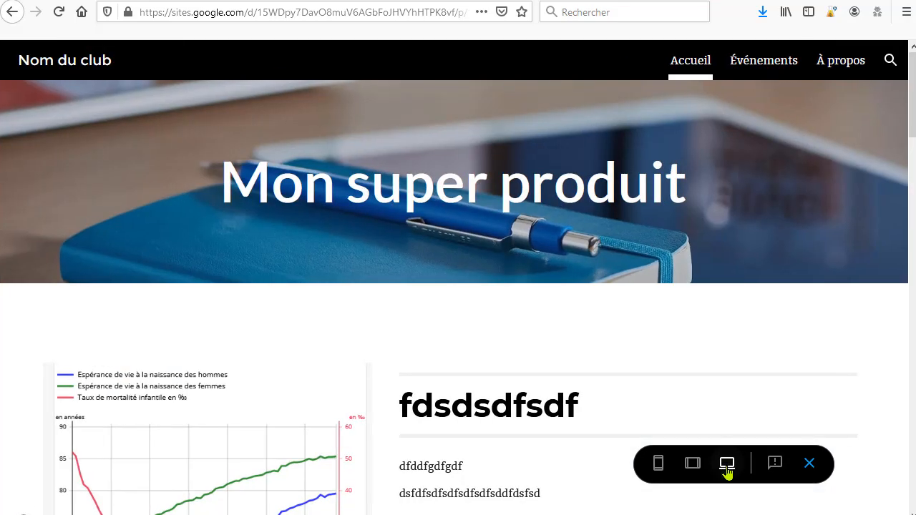
left_click(809, 463)
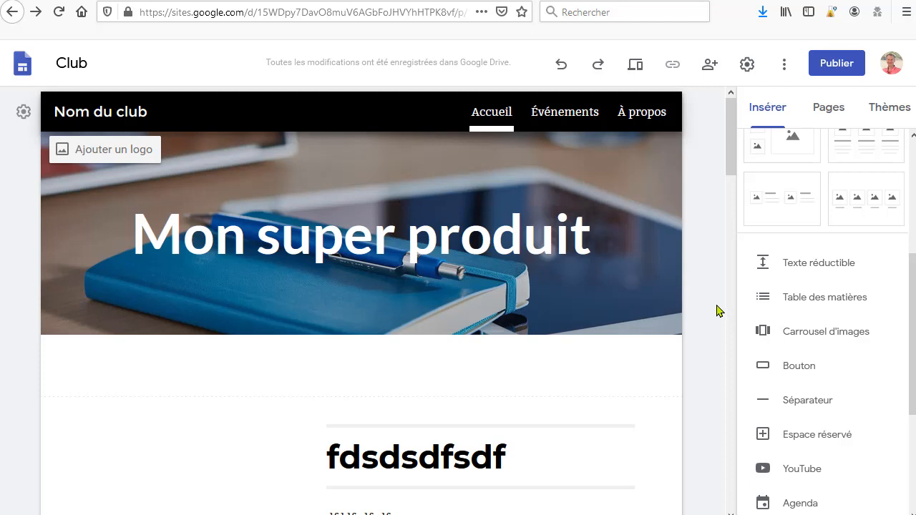
scroll(719, 310, "down", 5)
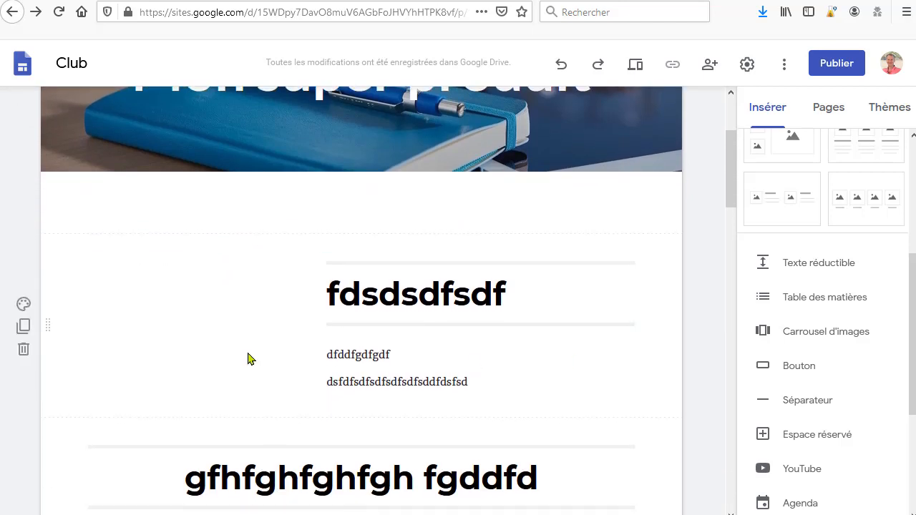
scroll(701, 317, "up", 5)
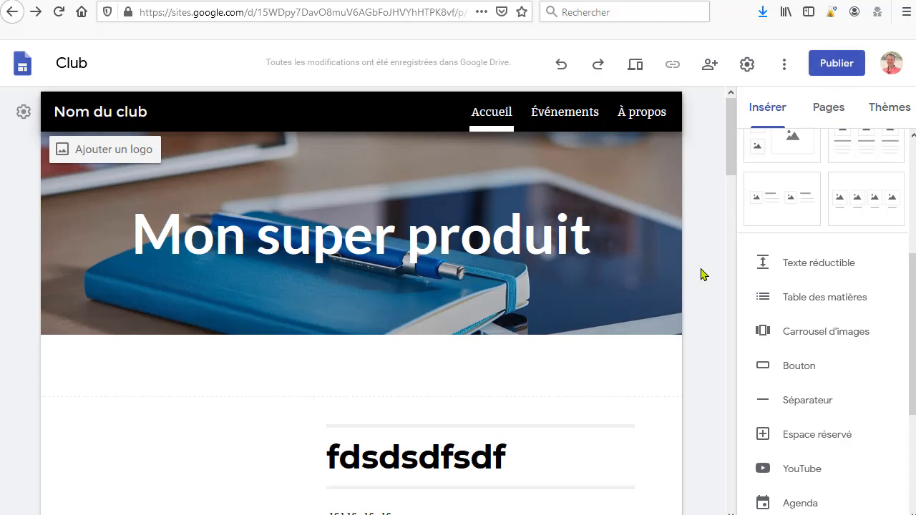
Step: Publish the site with the web address monproduit44
left_click(842, 71)
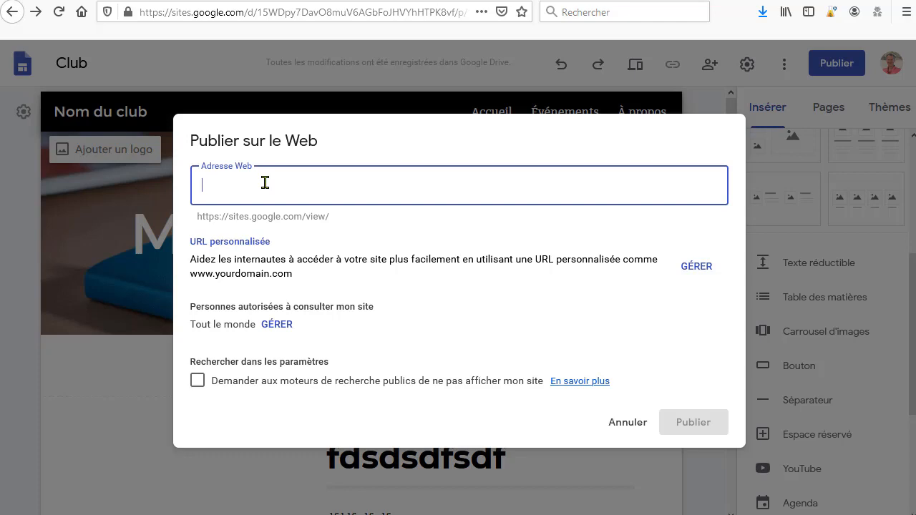
type("mo")
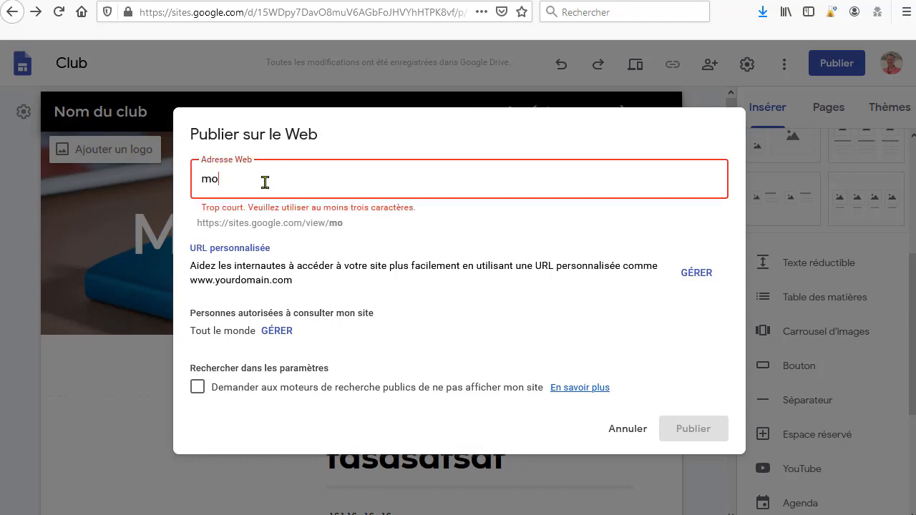
type("nproduit")
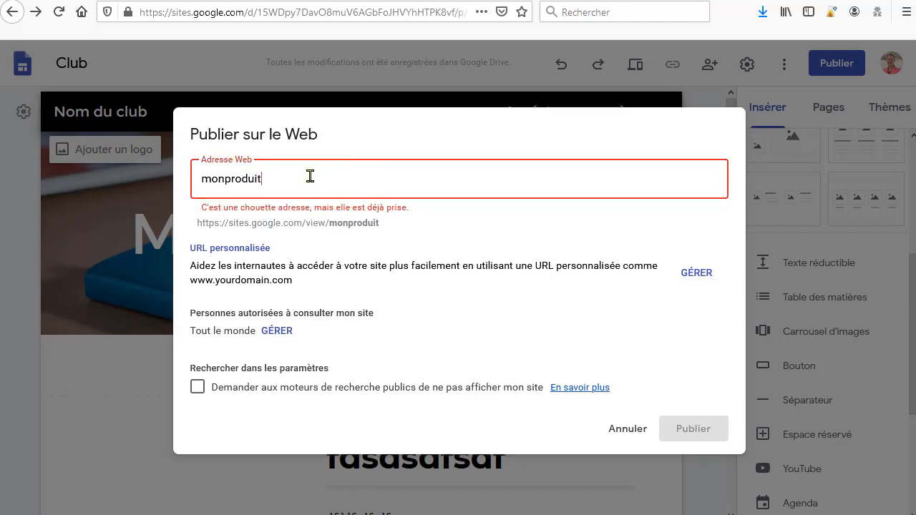
type("44")
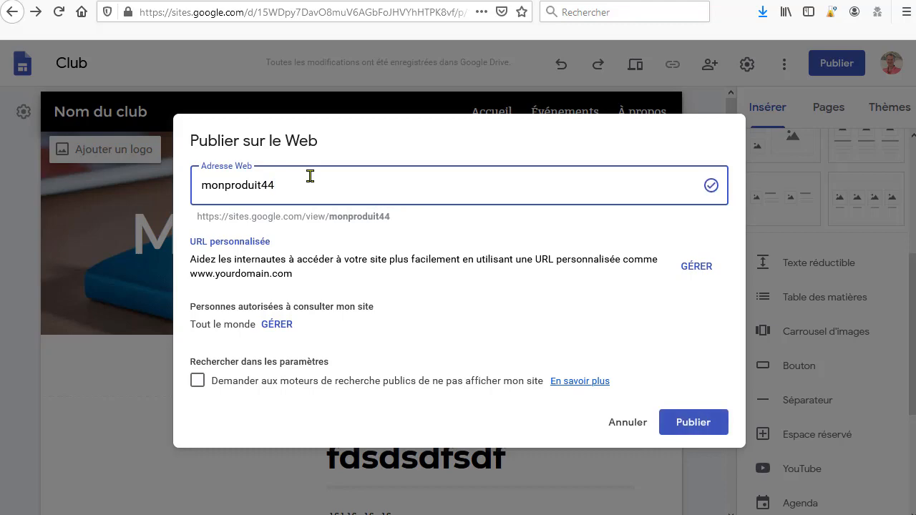
left_click(693, 430)
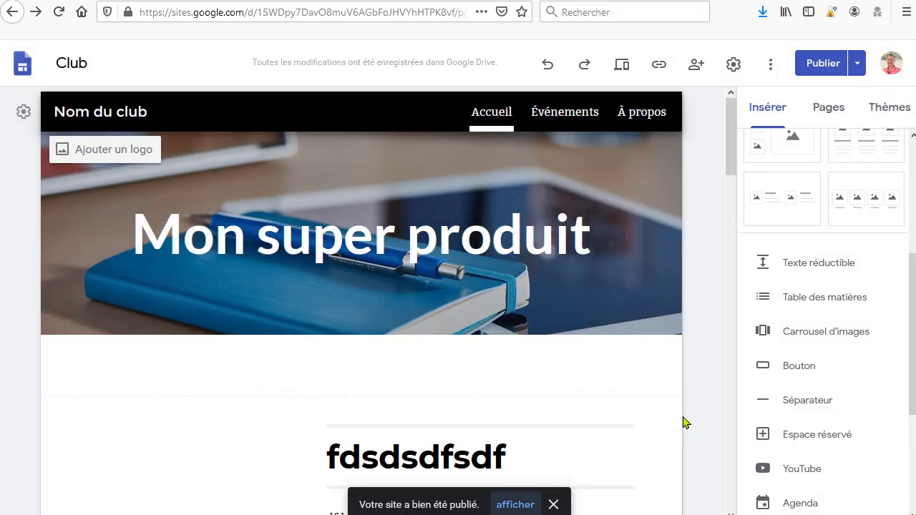
Step: Open the published site and scroll through its home page
left_click(858, 65)
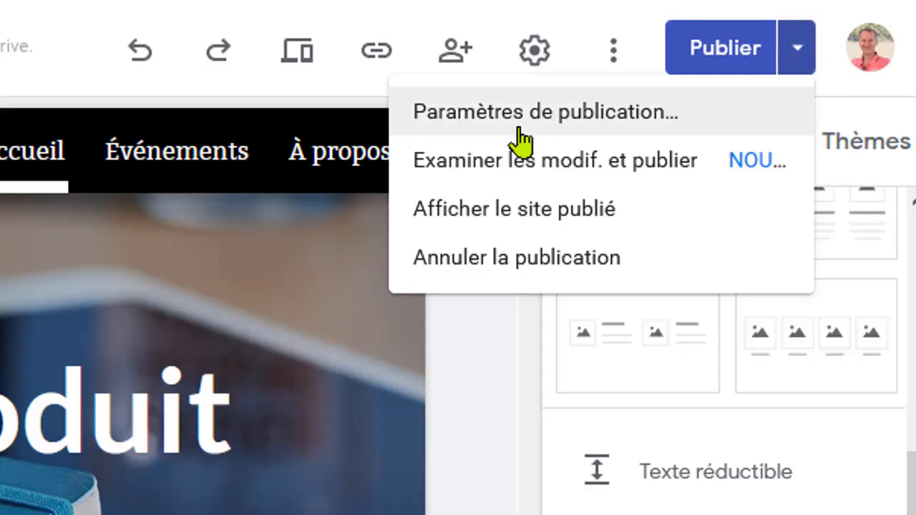
left_click(523, 209)
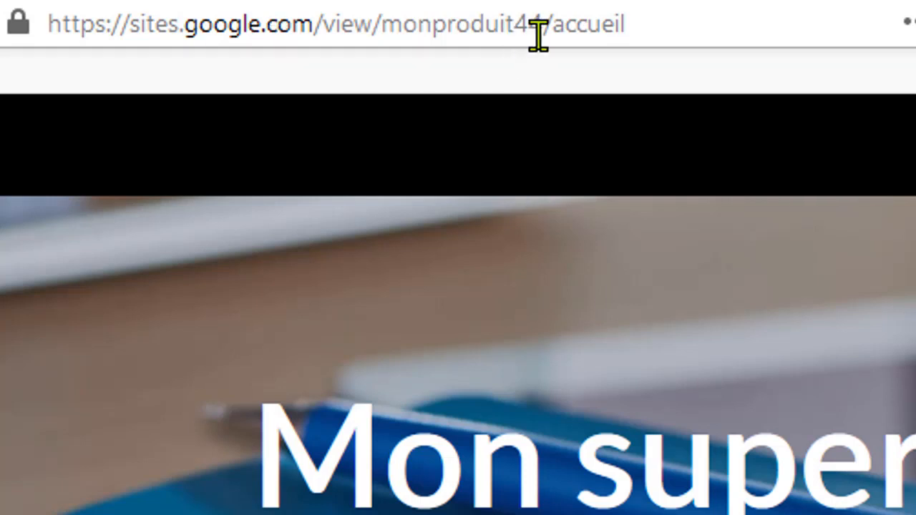
scroll(613, 446, "down", 15)
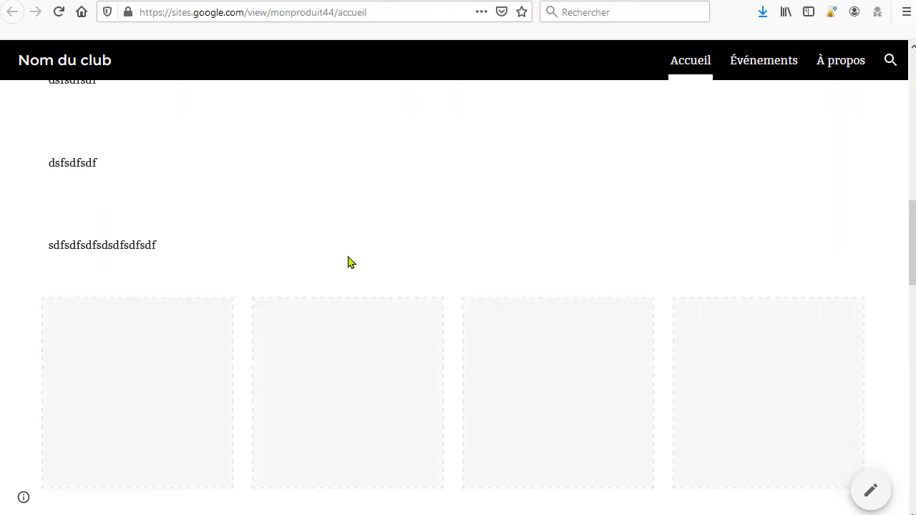
scroll(349, 261, "down", 5)
scroll(356, 274, "up", 20)
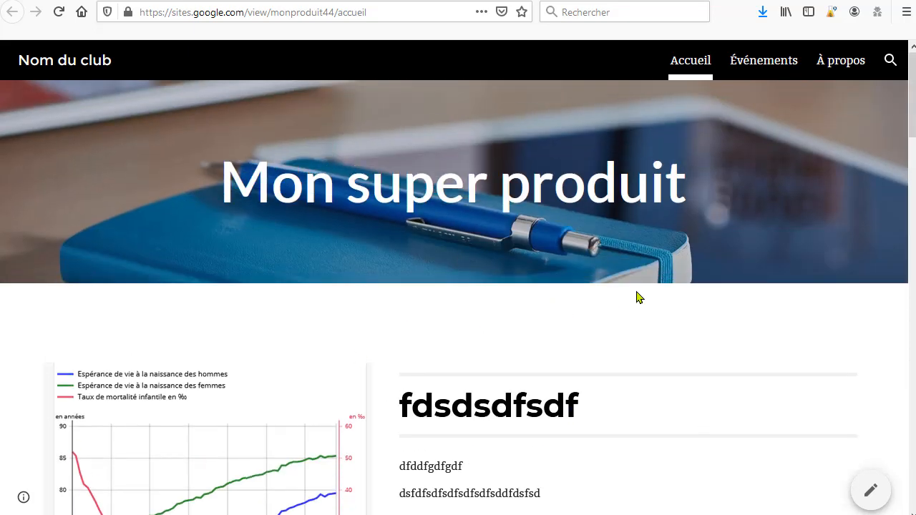
Step: Return to the editor and open the publication settings, then close them without saving
left_click(552, 0)
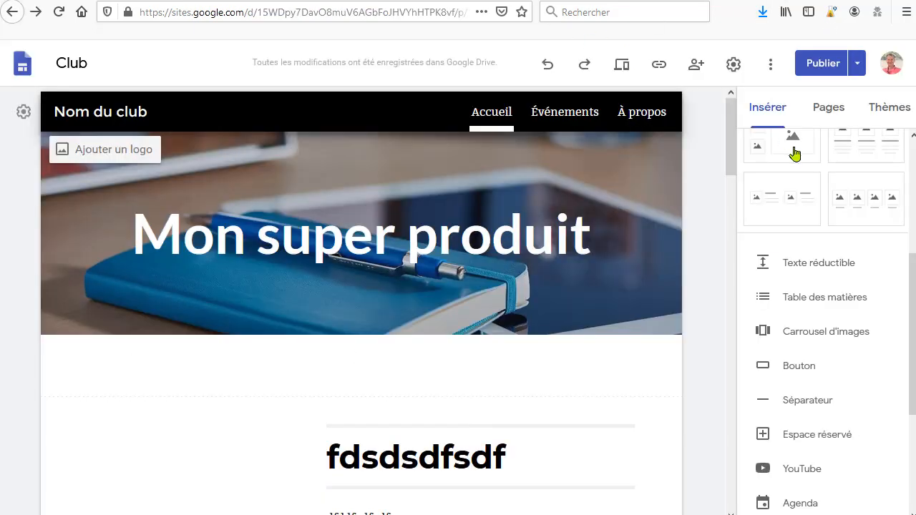
left_click(856, 73)
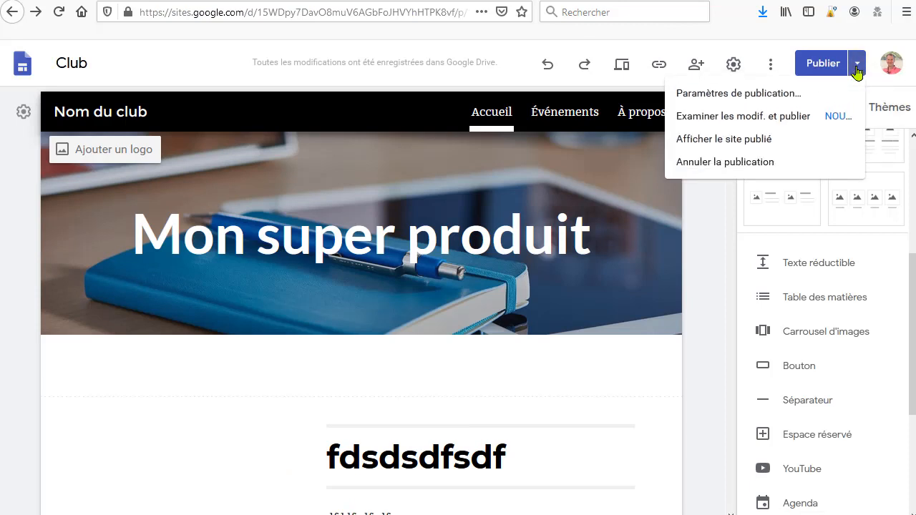
left_click(722, 92)
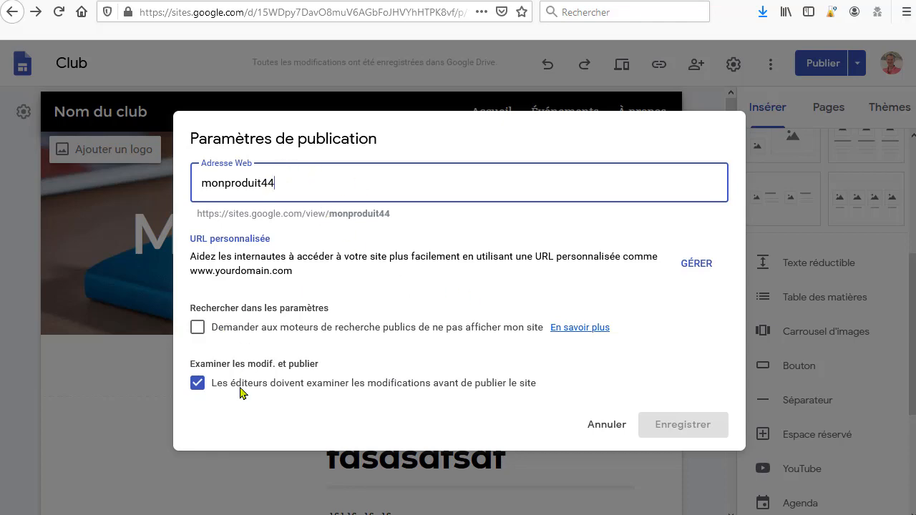
left_click(615, 425)
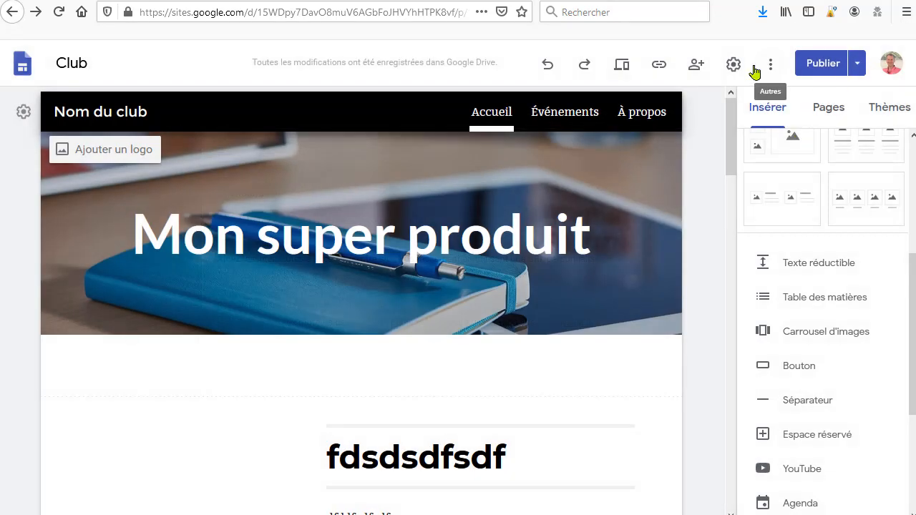
Step: Review the site settings panel and the entries of the more-options and publish menus without choosing anything
left_click(735, 67)
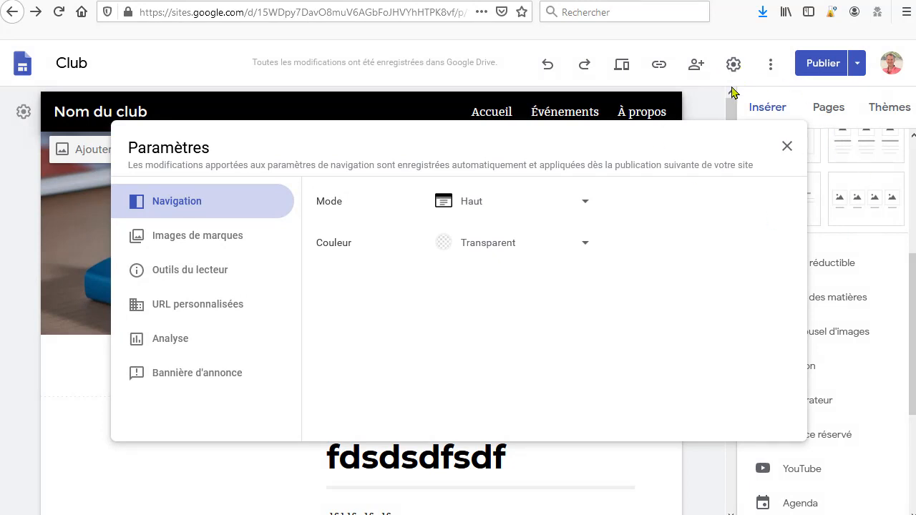
key("Escape")
left_click(770, 64)
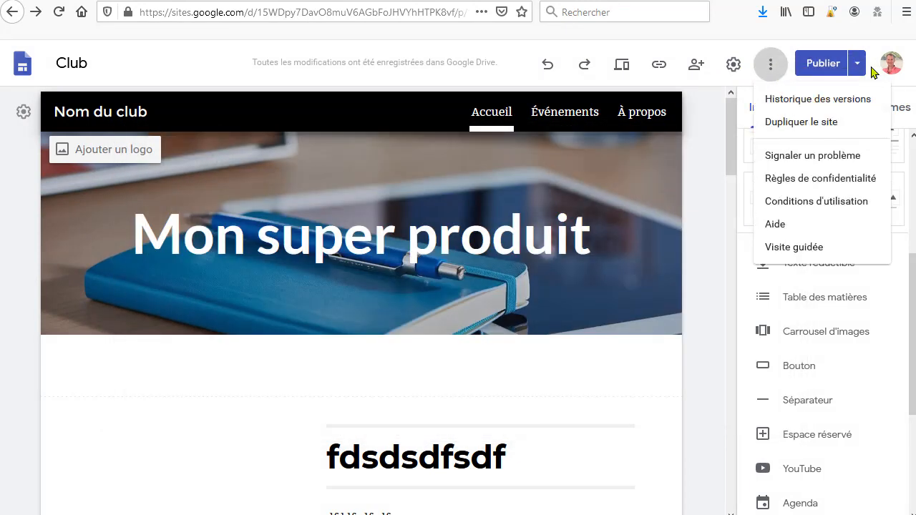
left_click(860, 71)
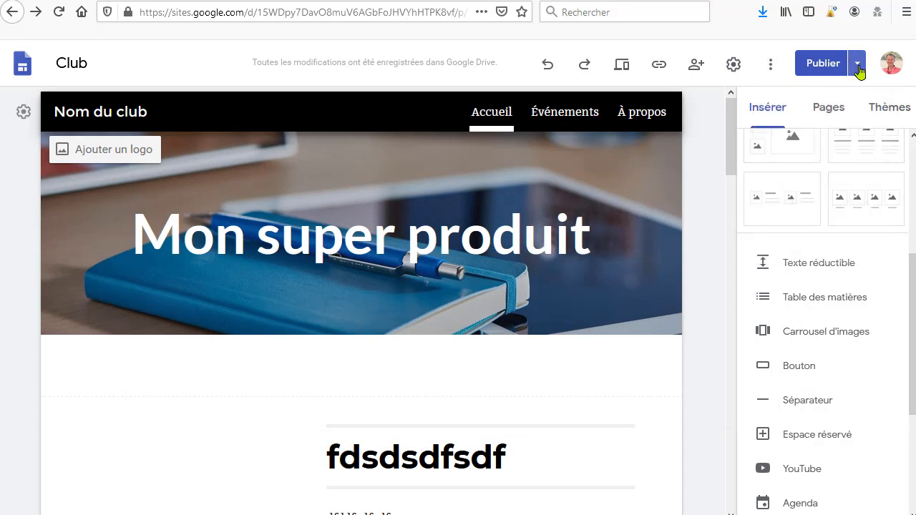
left_click(858, 68)
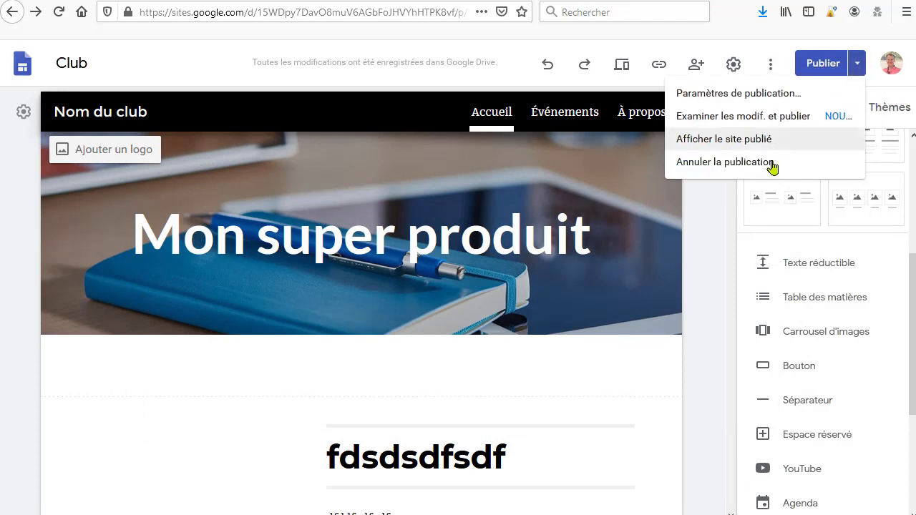
left_click(723, 225)
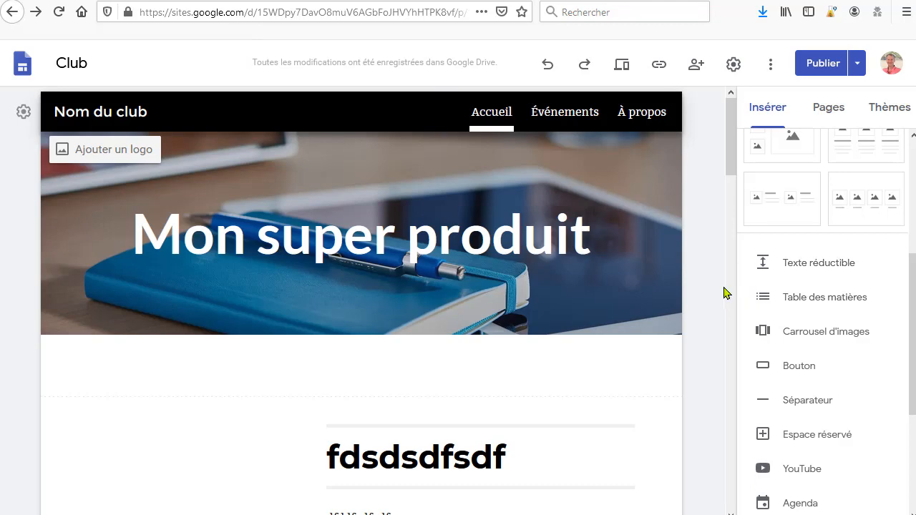
scroll(722, 293, "down", 10)
scroll(721, 293, "down", 3)
scroll(722, 293, "up", 15)
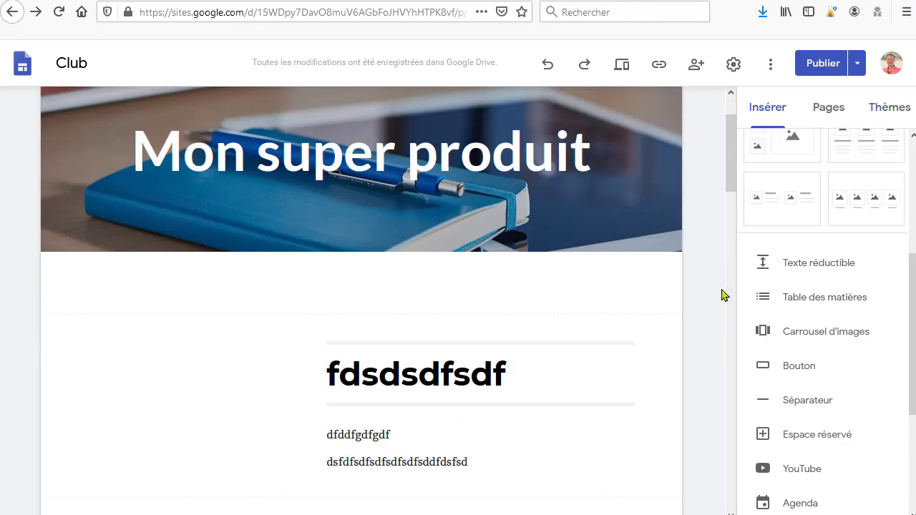